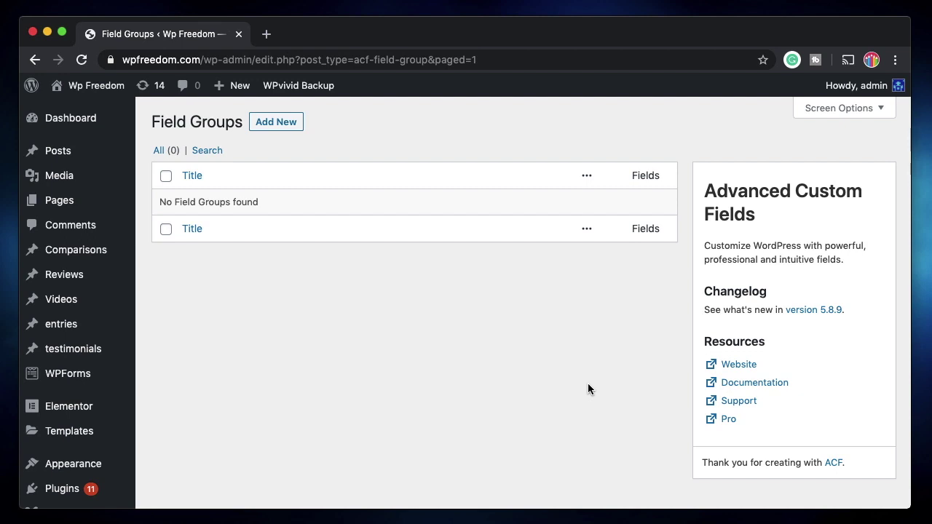
- Scroll through the empty Advanced Custom Fields Field Groups page
scroll(588, 390, down, 3)
scroll(508, 312, up, 2)
scroll(508, 311, down, 2)
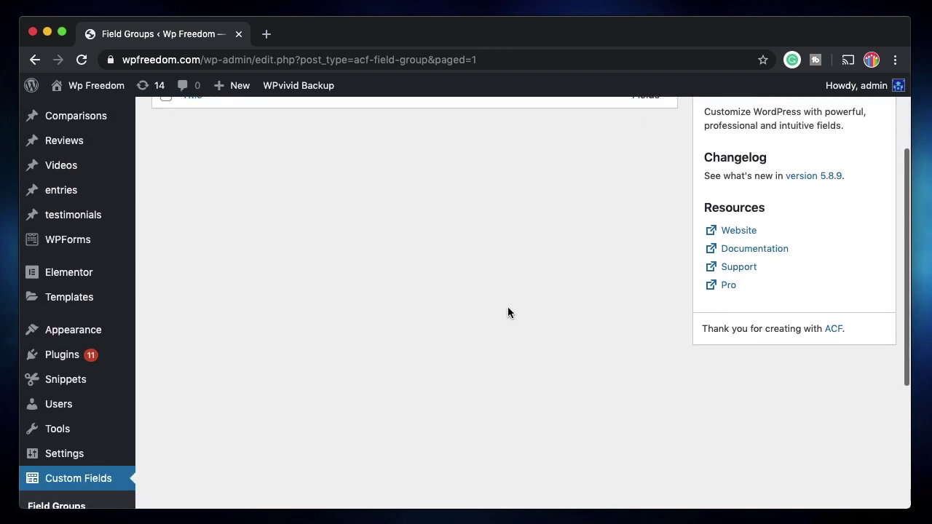
mouse_move(63, 354)
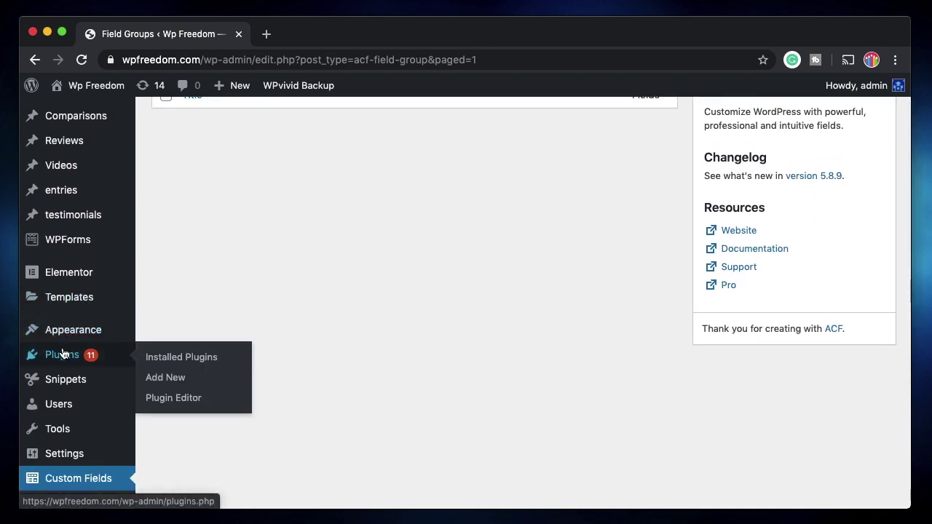
- Search the plugin directory for 'acf' on the Add Plugins page
click(163, 380)
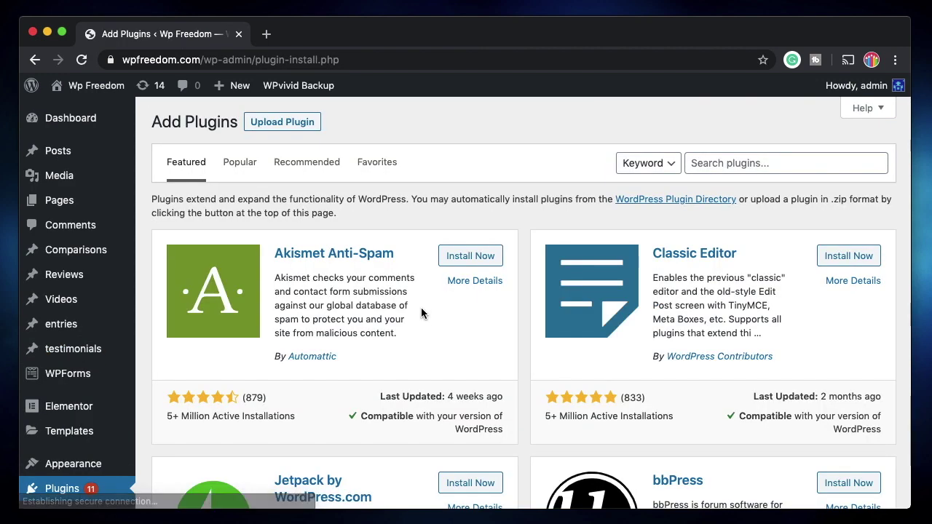
click(760, 168)
text(acf)
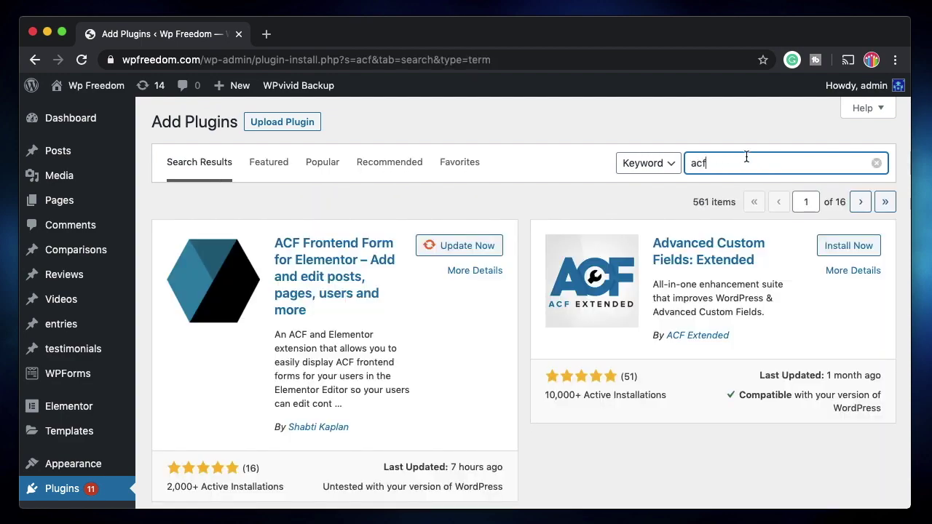
- Scroll through the 561 acf results, reviewing ACF Frontend Form for Elementor
scroll(538, 404, down, 7)
scroll(537, 404, up, 7)
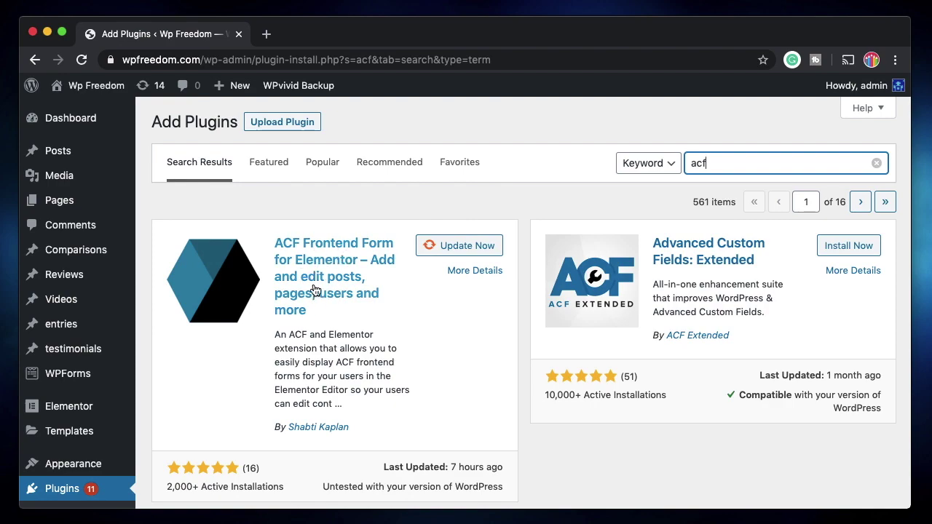
scroll(427, 387, down, 5)
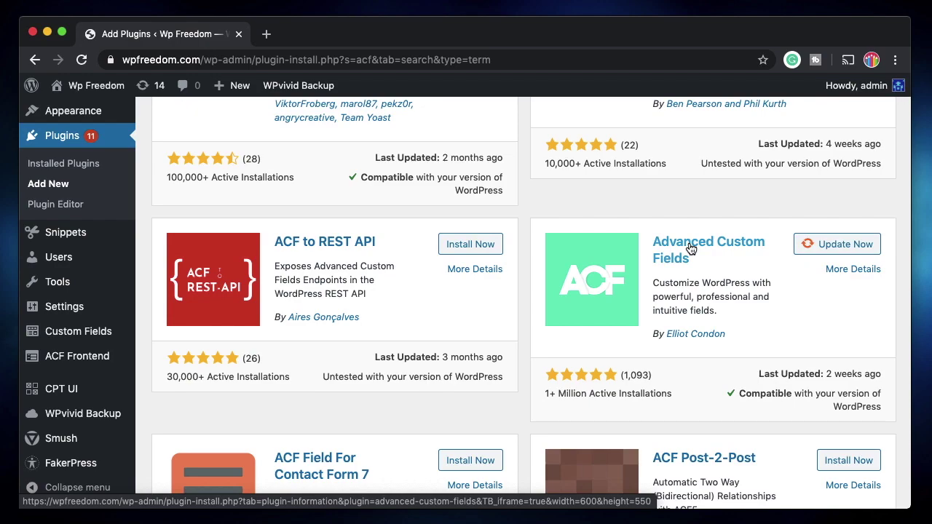
scroll(687, 245, down, 1)
scroll(678, 227, up, 5)
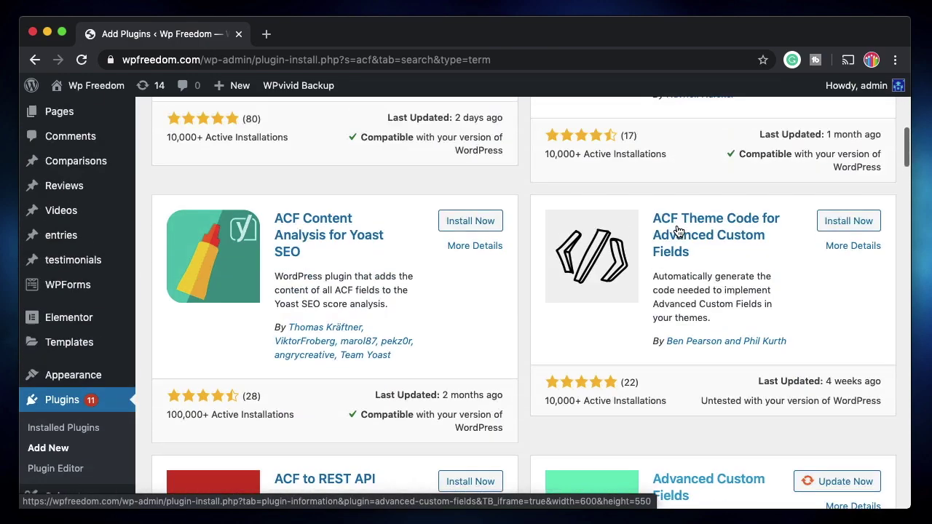
scroll(677, 224, up, 5)
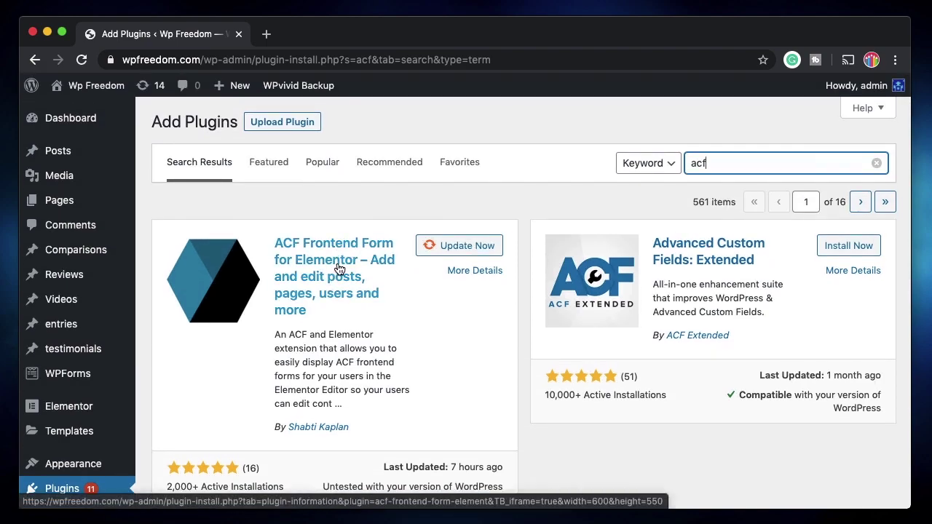
scroll(338, 268, down, 9)
scroll(337, 262, up, 10)
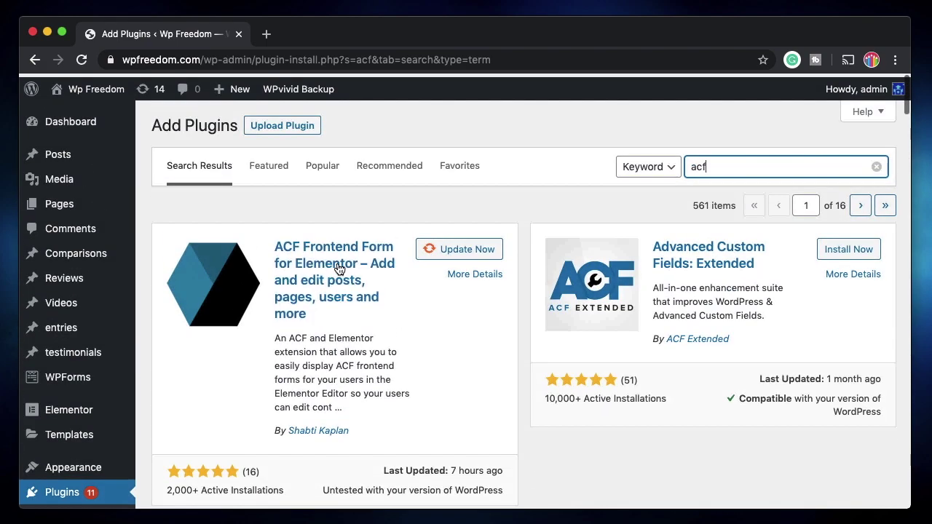
scroll(338, 263, down, 20)
scroll(338, 263, down, 5)
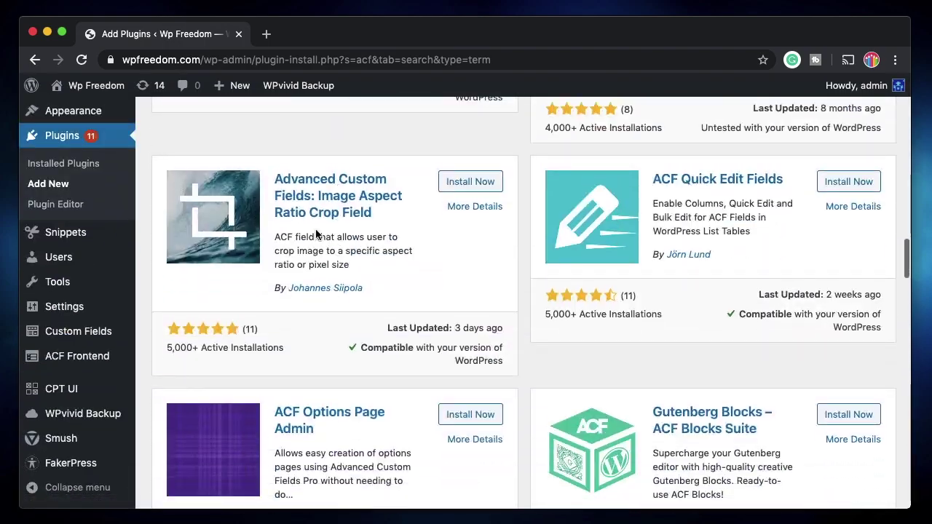
mouse_move(61, 340)
scroll(61, 339, up, 20)
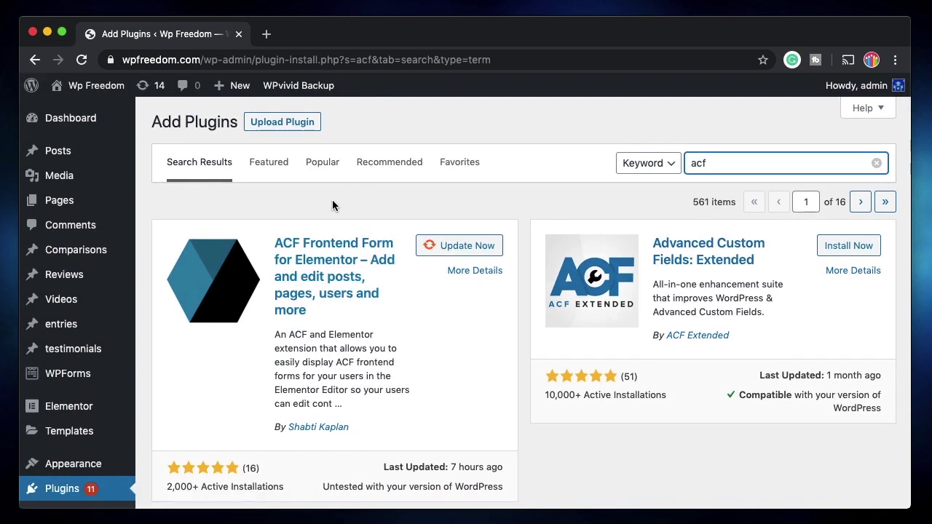
- Add a new page titled 'Register' and open it with Edit with Elementor
mouse_move(72, 203)
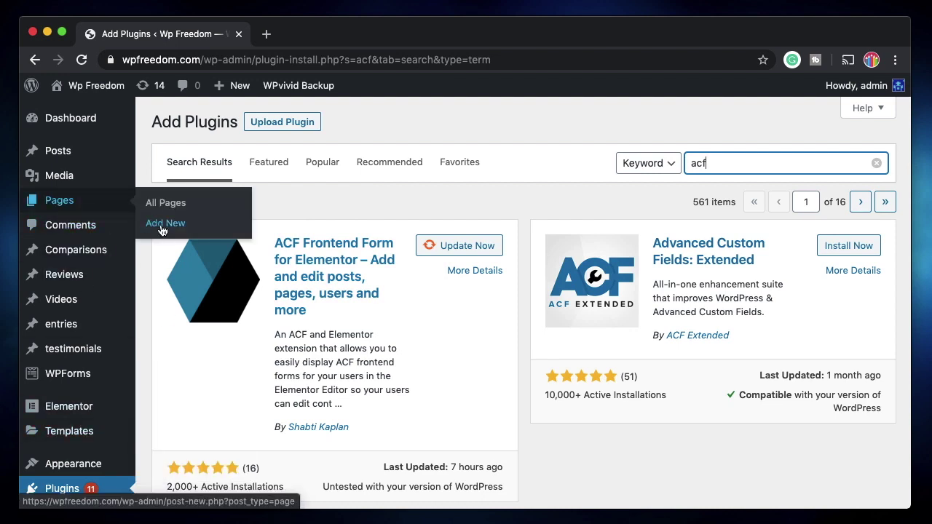
super+click(162, 226)
click(312, 38)
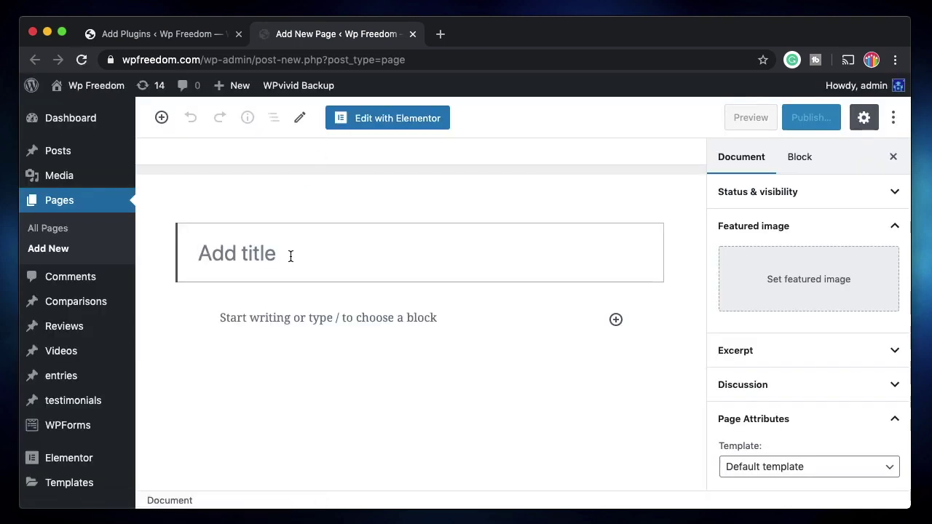
text(re)
key(BackSpace)
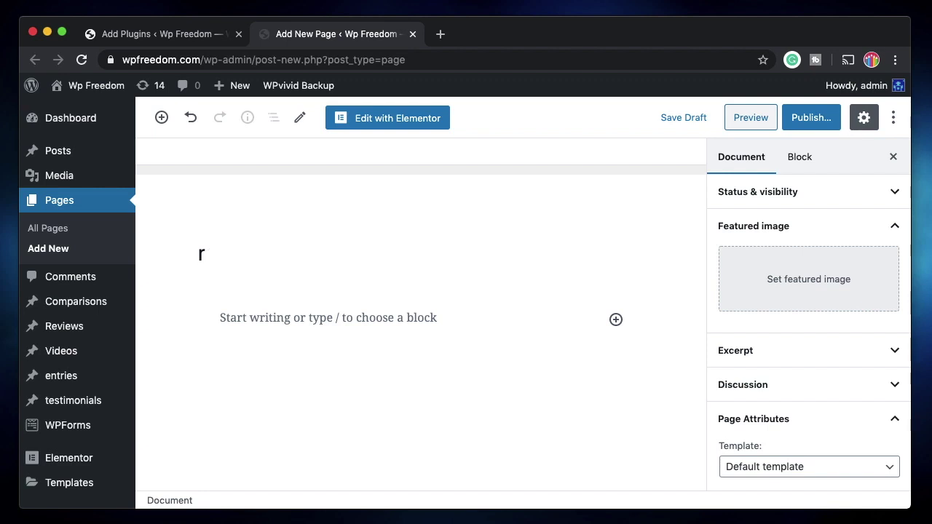
key(BackSpace)
text(Register)
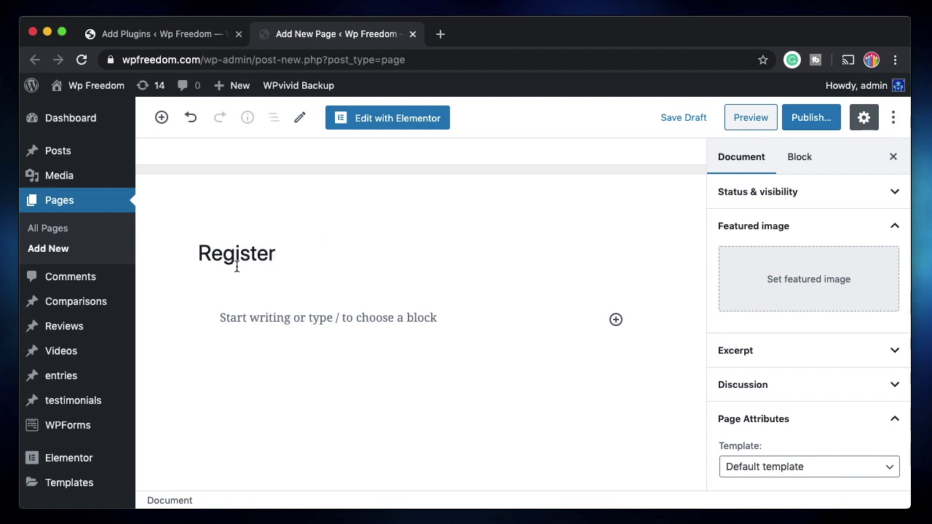
click(390, 130)
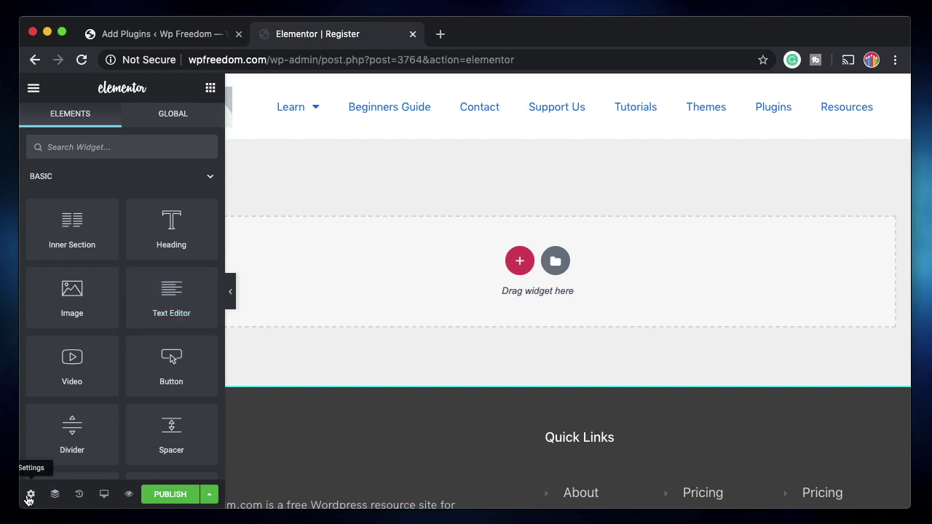
- Set the page layout to Elementor Canvas in Page Settings
click(30, 494)
scroll(159, 332, down, 3)
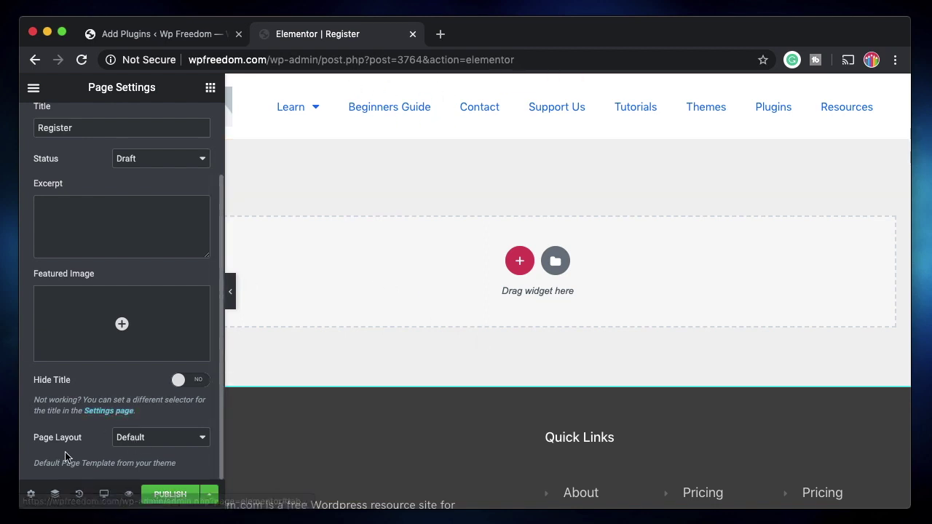
click(158, 443)
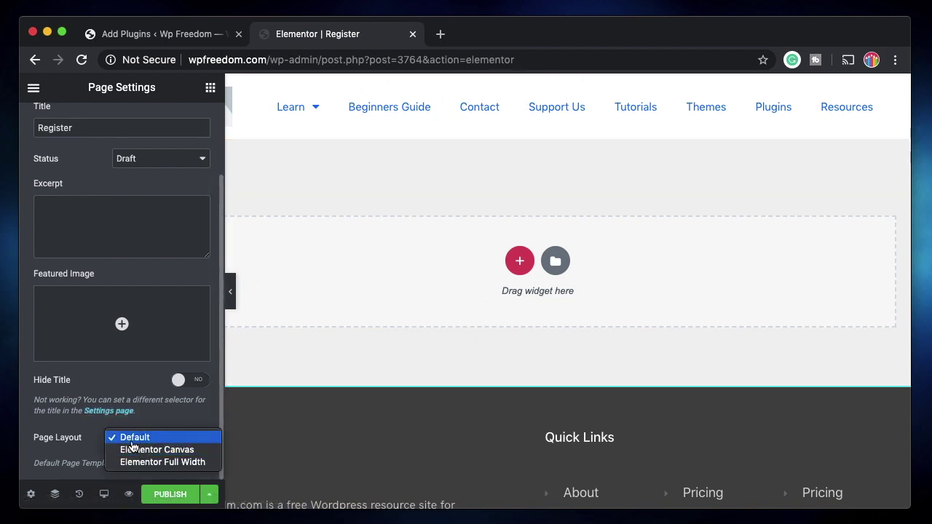
click(145, 452)
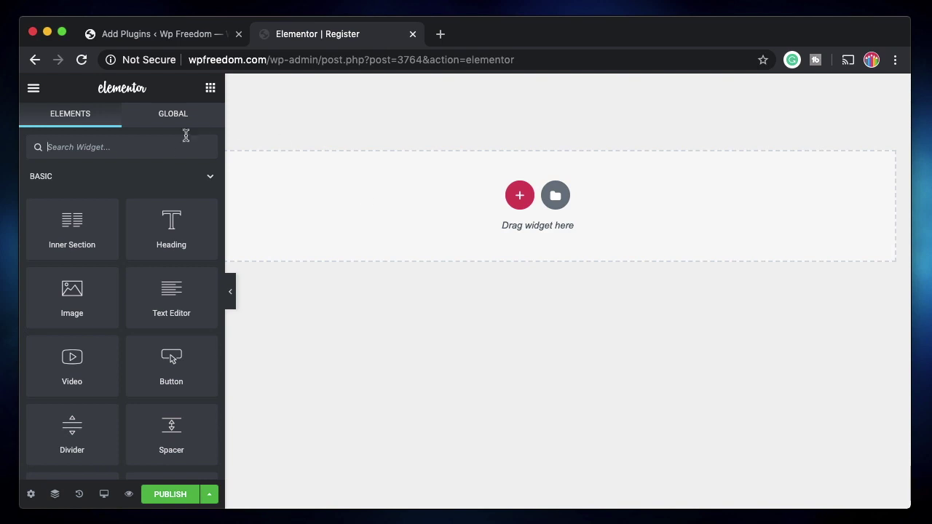
- Add a heading reading 'Register Here' at the top of the page
drag(183, 217, 412, 193)
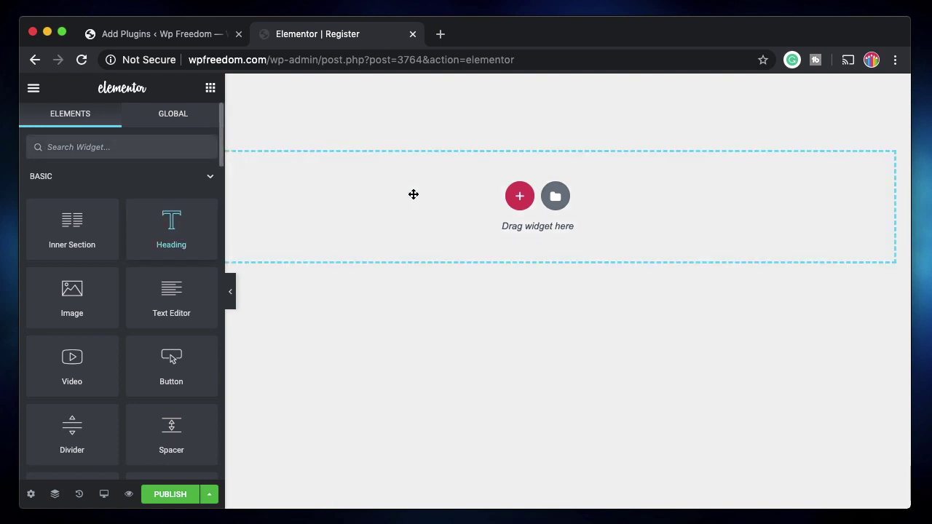
click(152, 219)
key(super+a)
text(Regus)
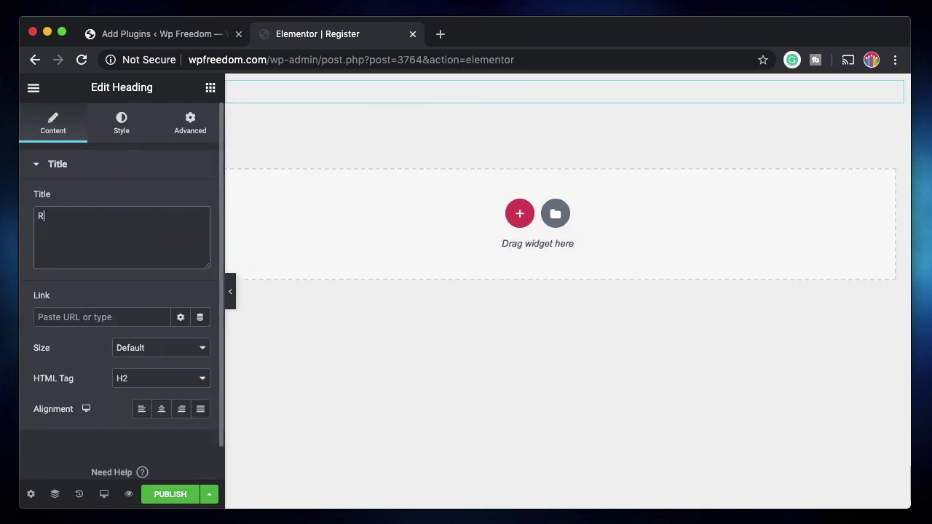
key(BackSpace)
key(BackSpace)
text(ister Here)
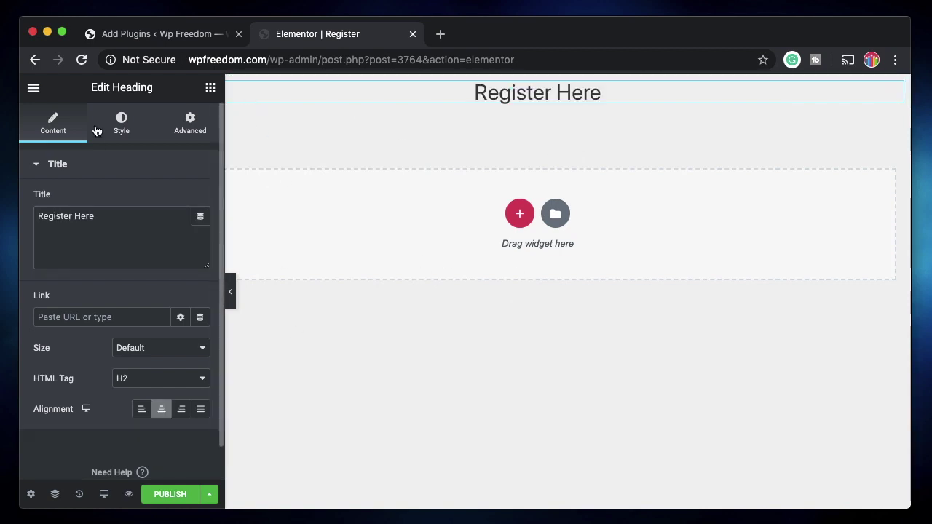
click(211, 87)
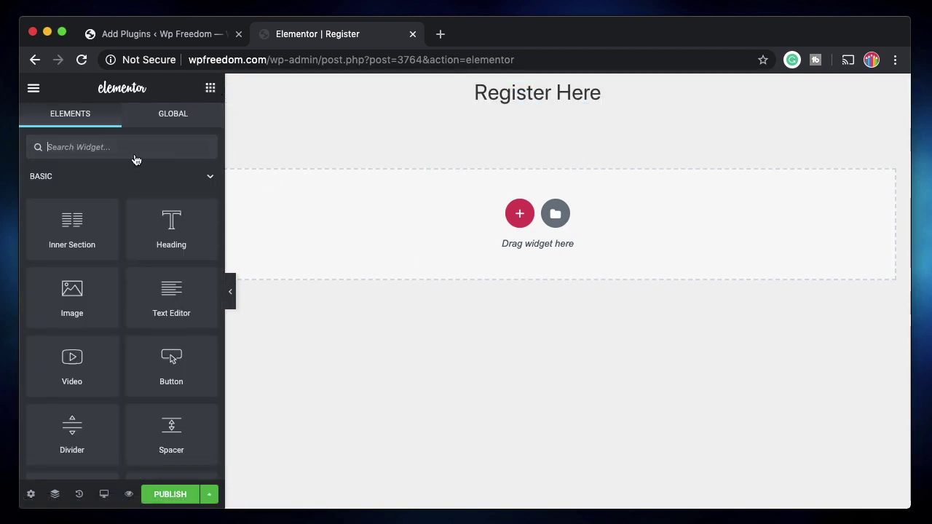
- Add an ACF Frontend Form below the heading and set its action to New User
scroll(102, 329, down, 12)
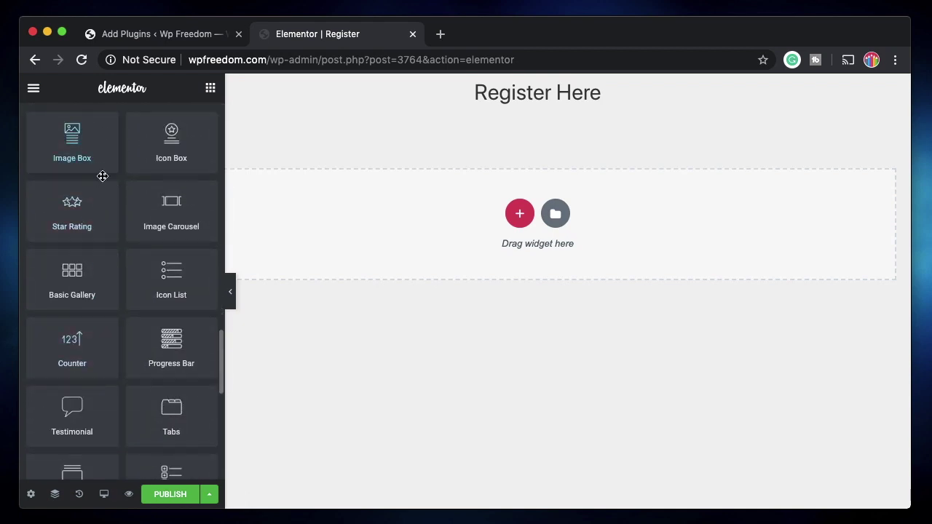
scroll(111, 262, down, 8)
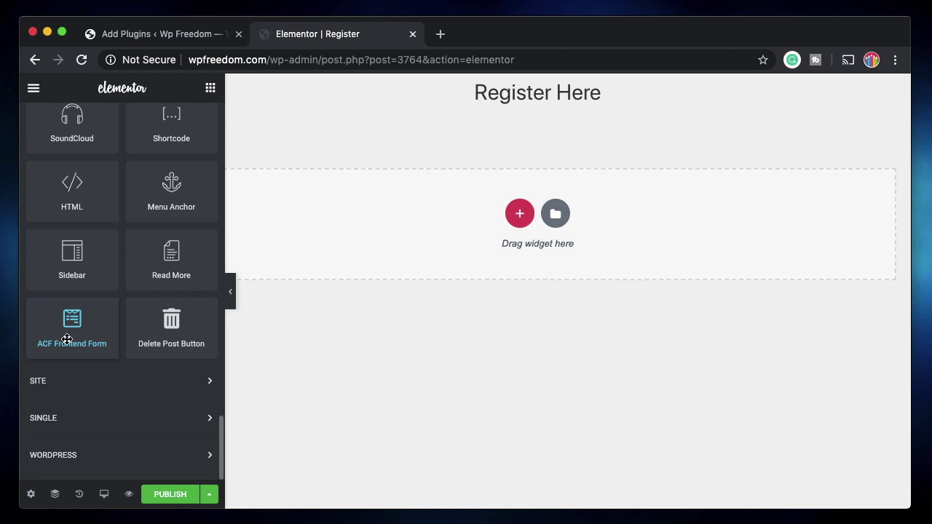
drag(67, 340, 477, 220)
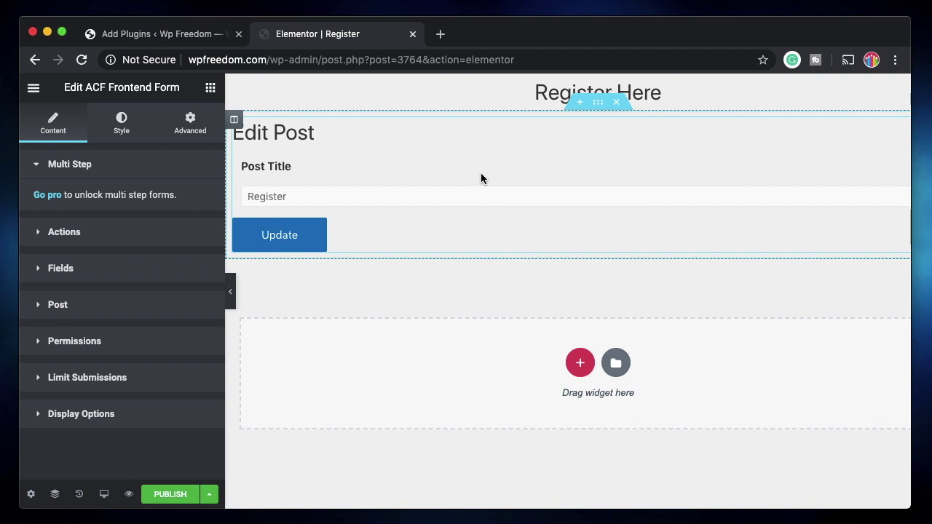
click(62, 231)
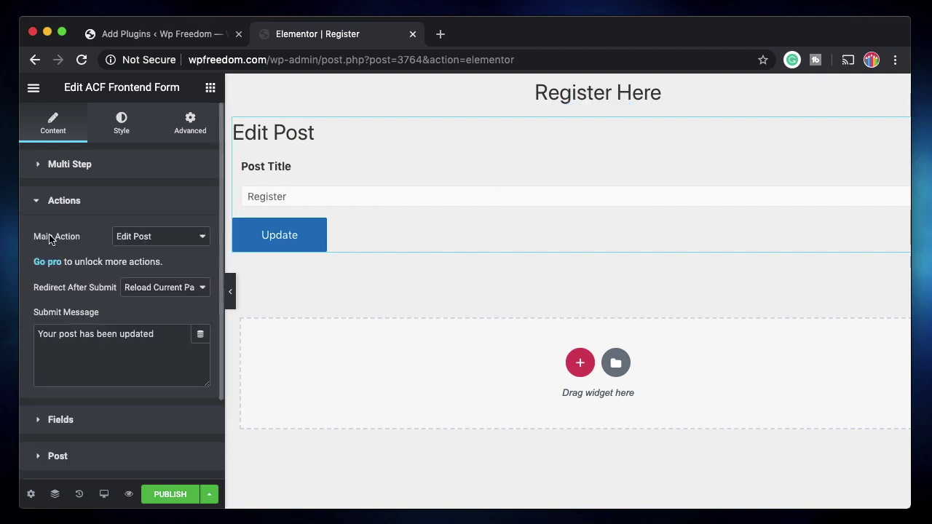
click(140, 242)
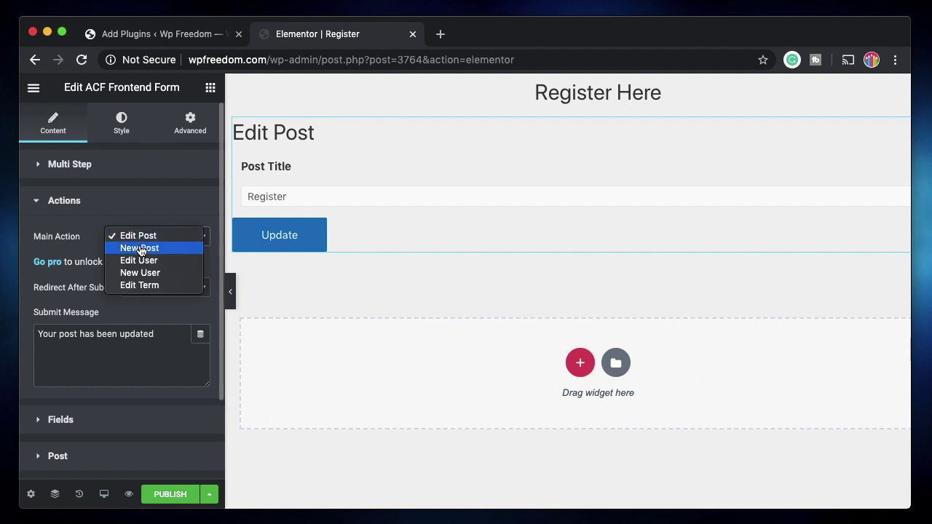
click(139, 273)
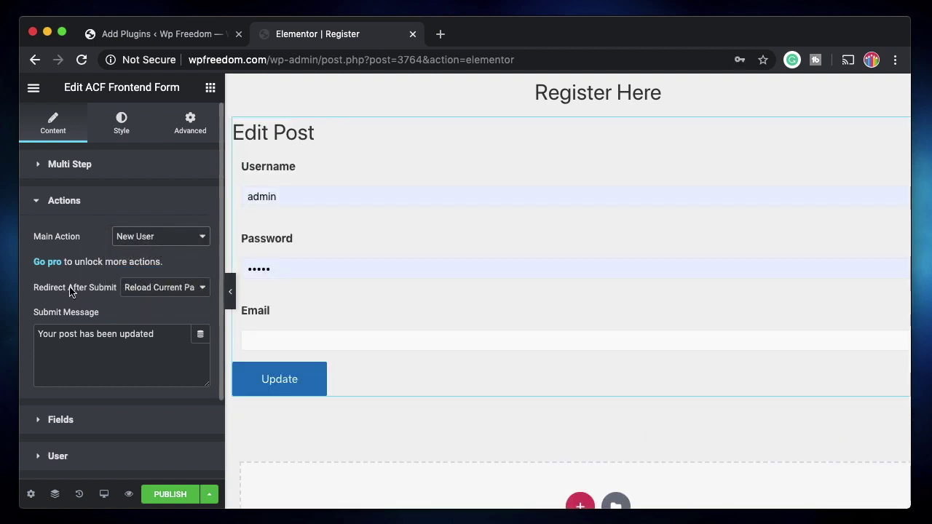
- Keep Redirect After Submit on Reload Current Page/Post and expand the Fields section
click(149, 291)
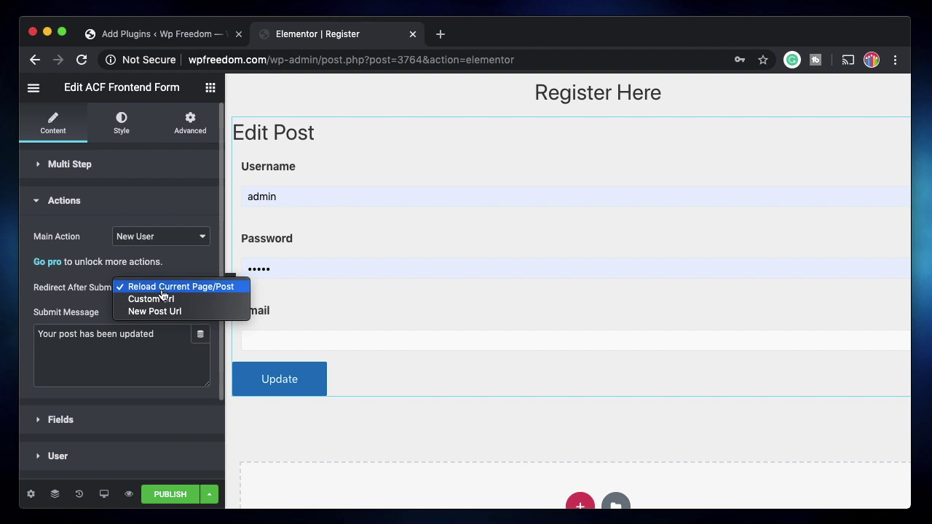
click(162, 292)
click(160, 294)
click(156, 287)
click(152, 295)
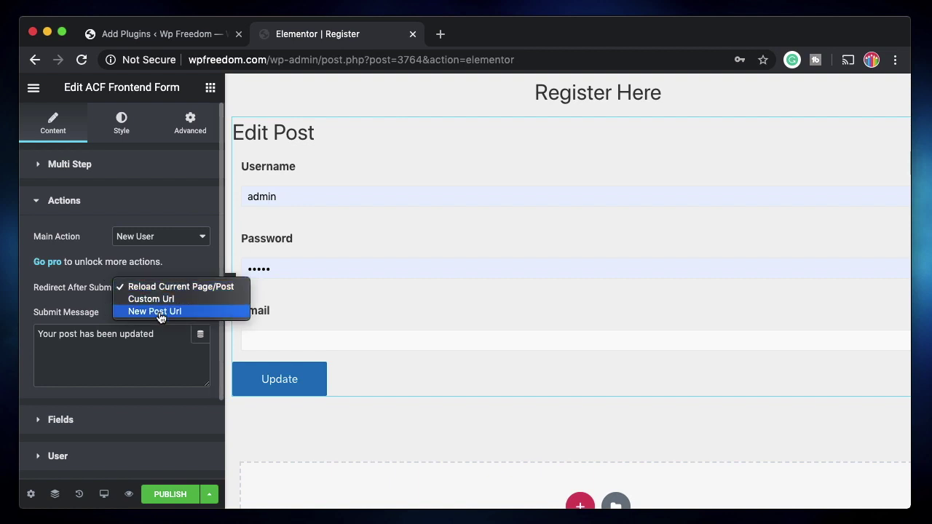
click(175, 268)
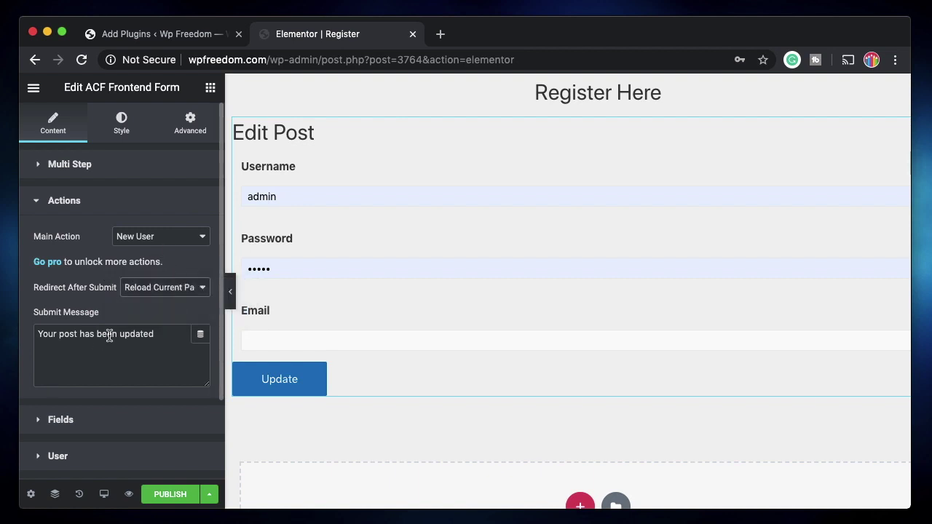
scroll(86, 346, down, 3)
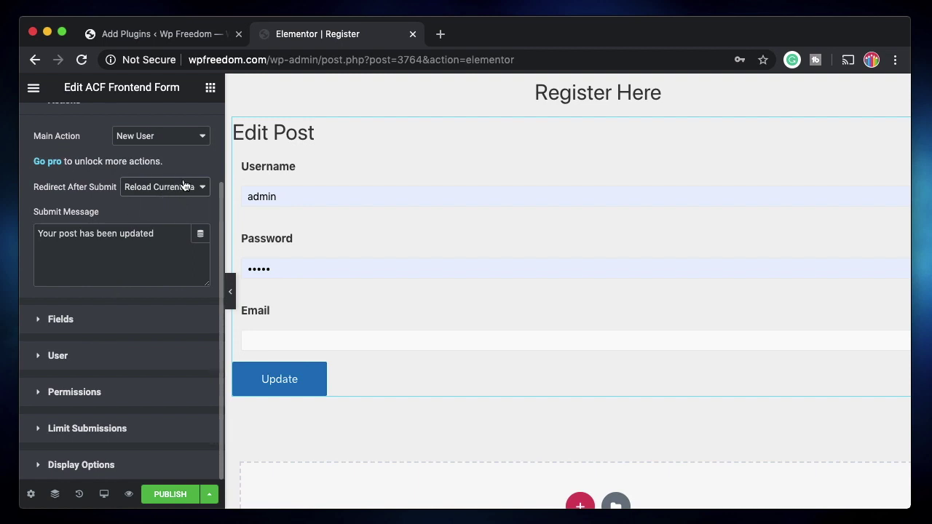
click(108, 320)
scroll(97, 335, down, 1)
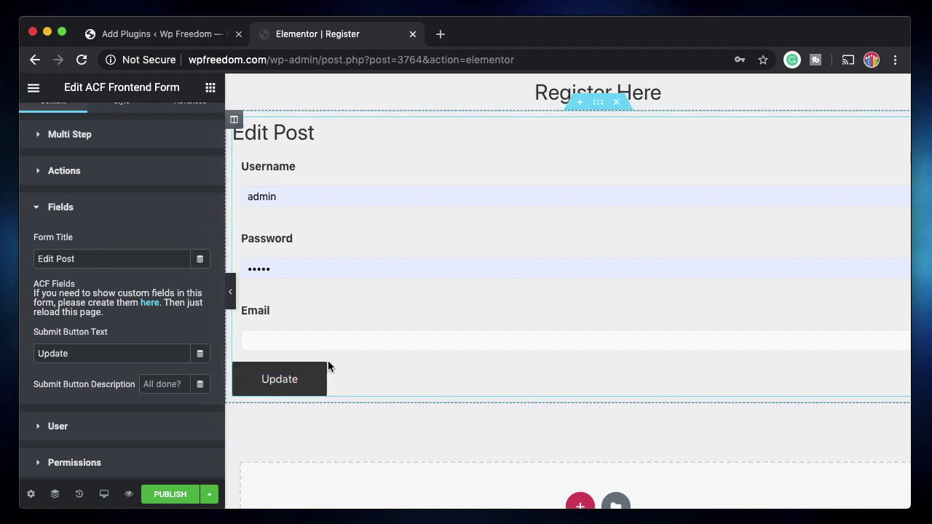
- Change the submit button text from 'Update' to 'Register'
double_click(87, 355)
text(Register)
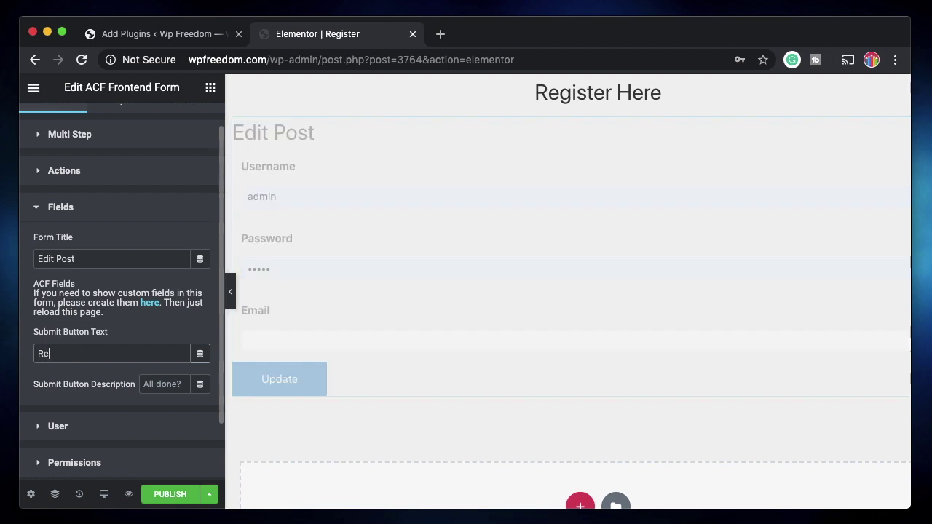
click(64, 206)
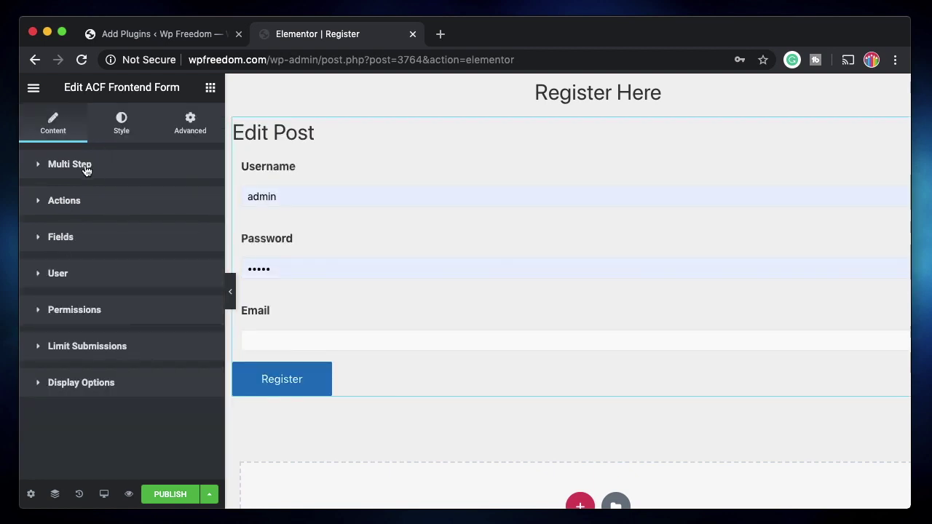
- Set New User Role to Contributor and turn on Hide WordPress Admin Area
click(58, 274)
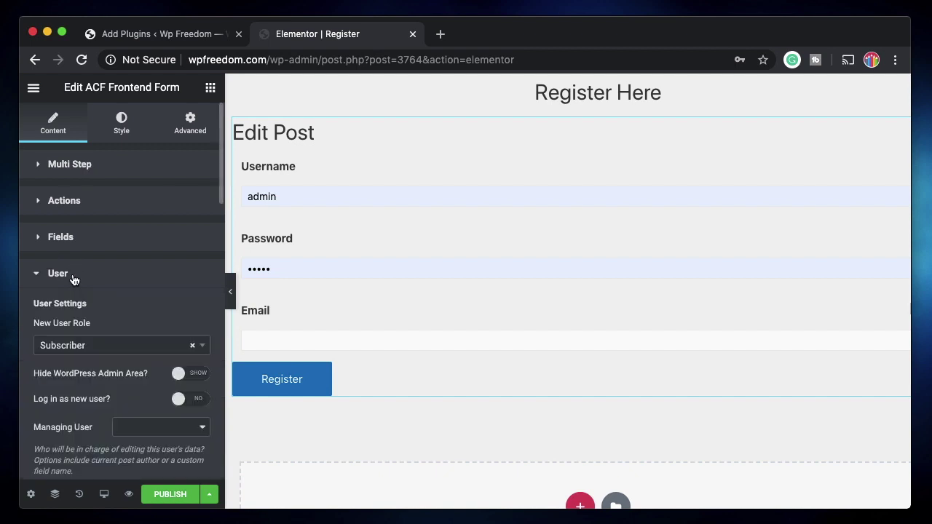
scroll(174, 218, down, 3)
click(128, 211)
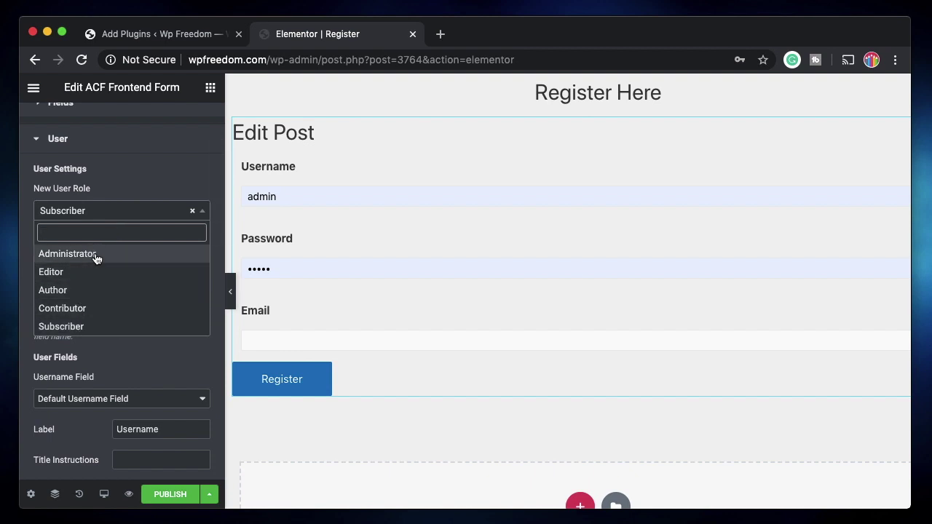
click(93, 310)
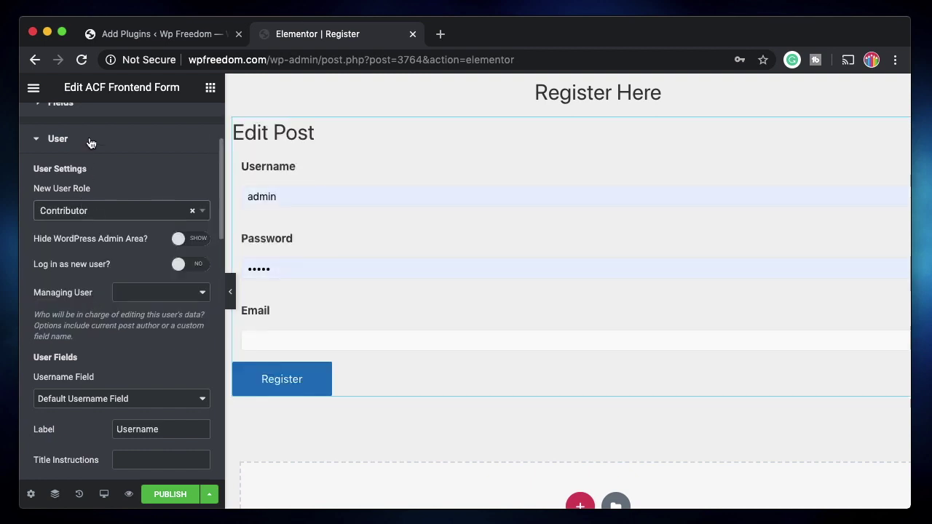
click(188, 242)
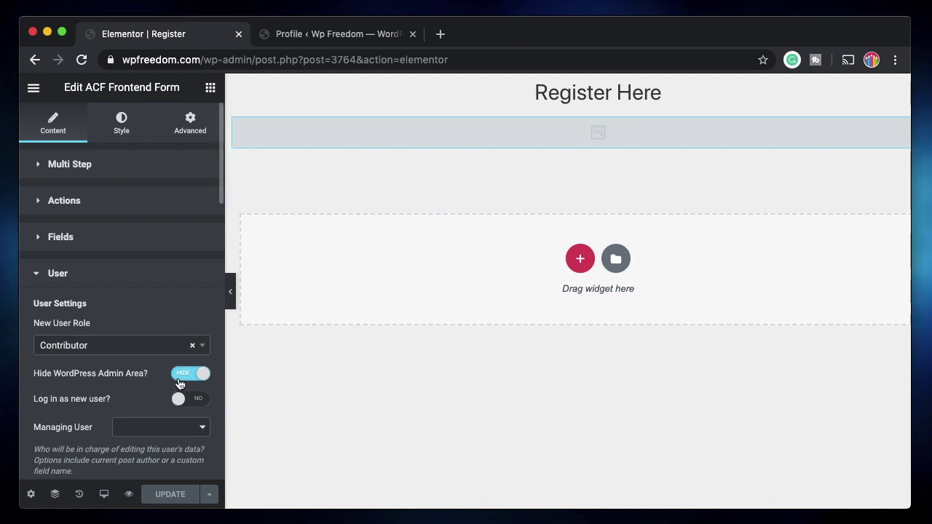
- Keep the Default Username and Default Password fields in User Fields
scroll(142, 413, down, 6)
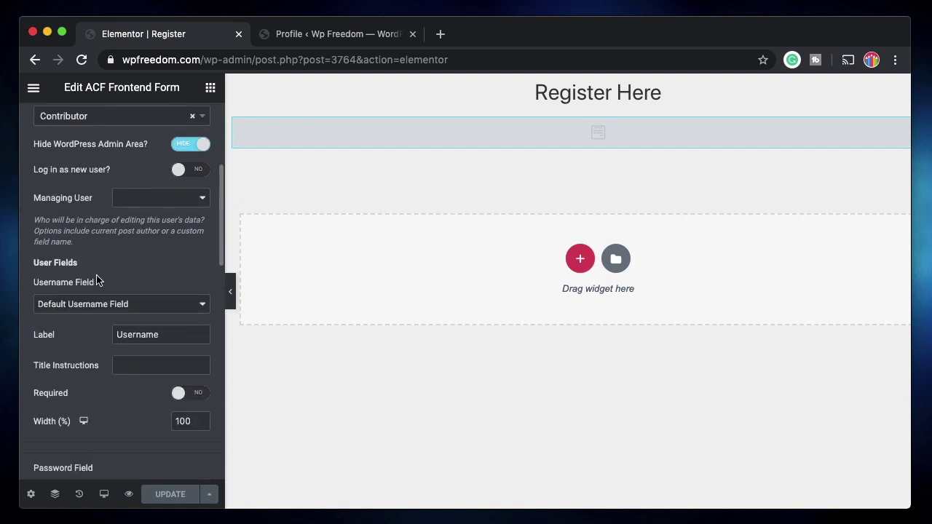
triple_click(71, 265)
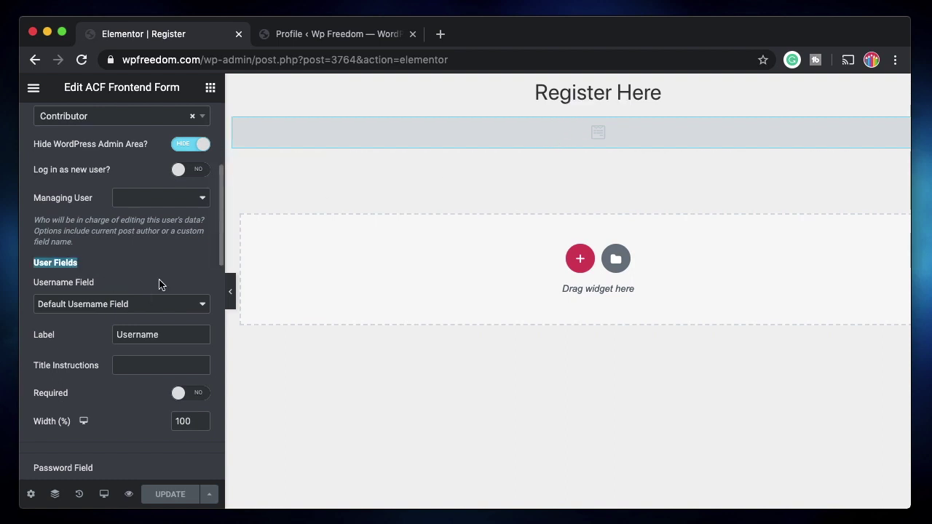
click(177, 255)
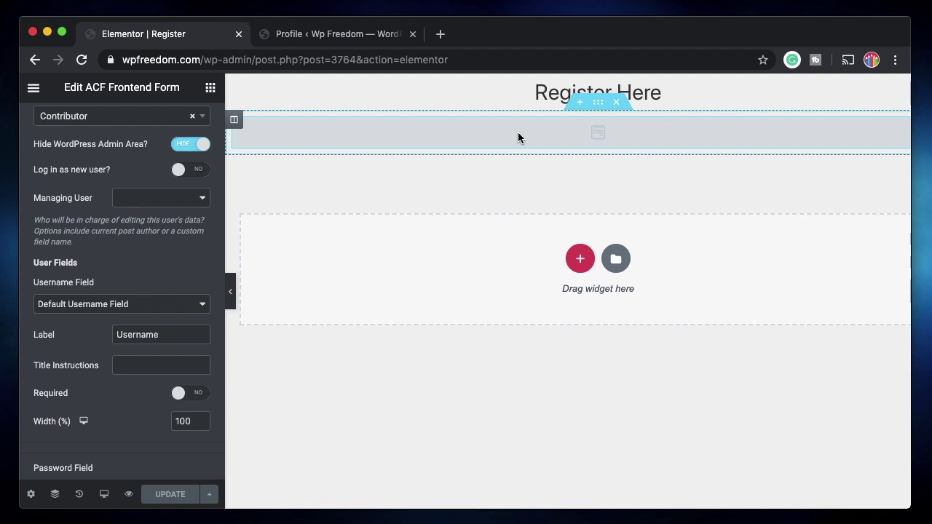
click(141, 305)
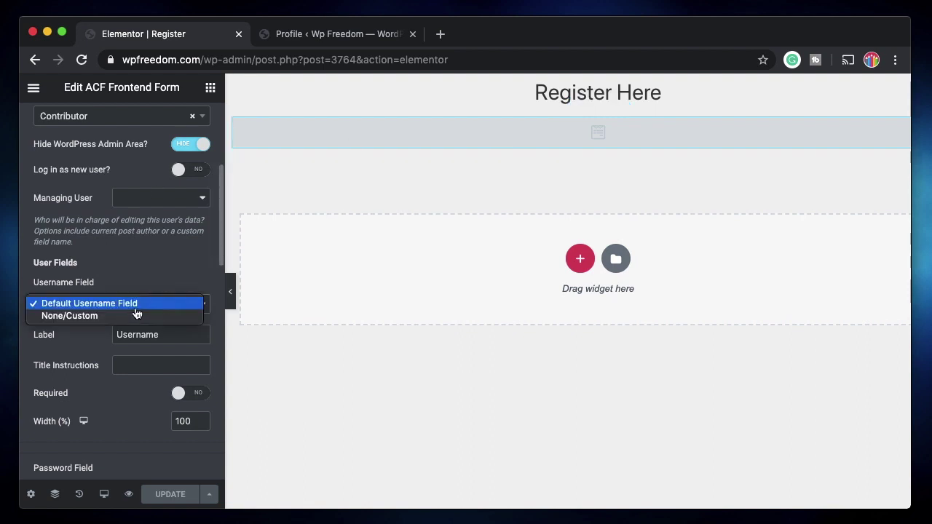
click(132, 306)
scroll(125, 343, down, 3)
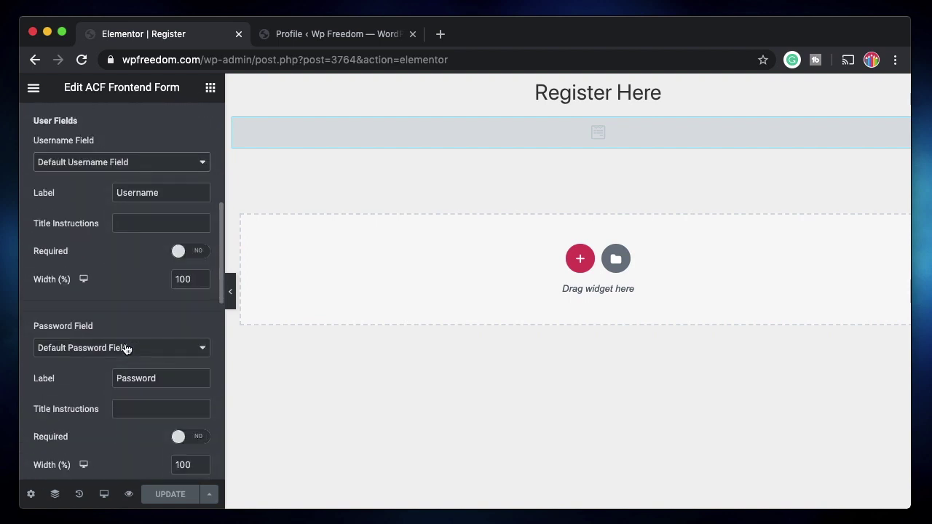
click(105, 350)
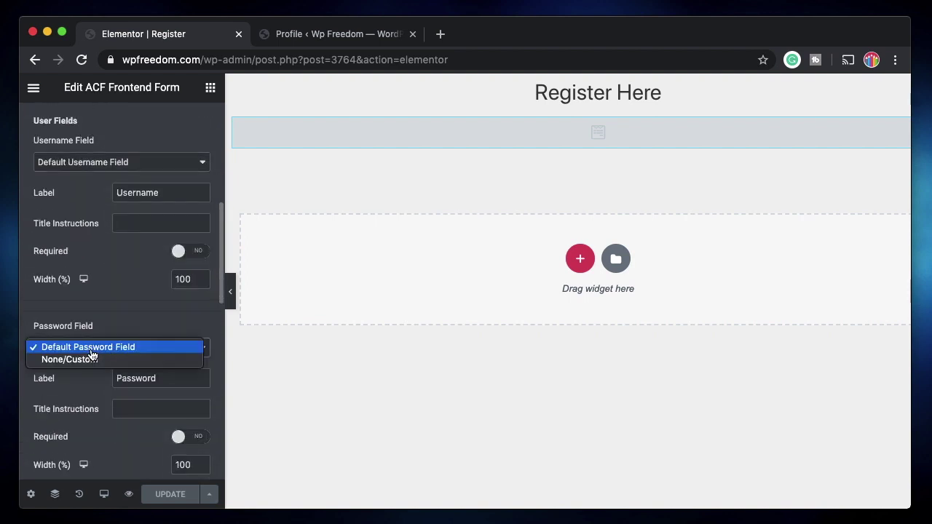
click(90, 349)
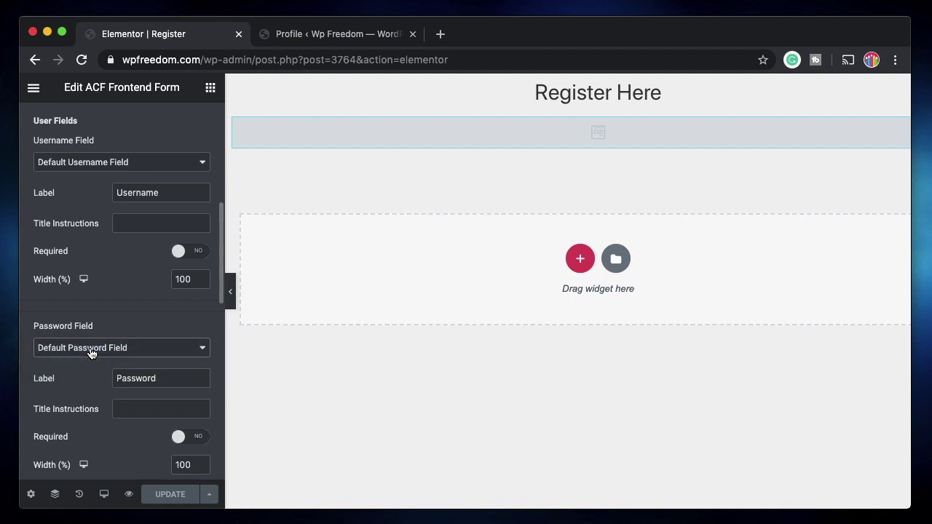
- Keep the Default Email Field, collapse the User section, and save the page
scroll(113, 352, down, 3)
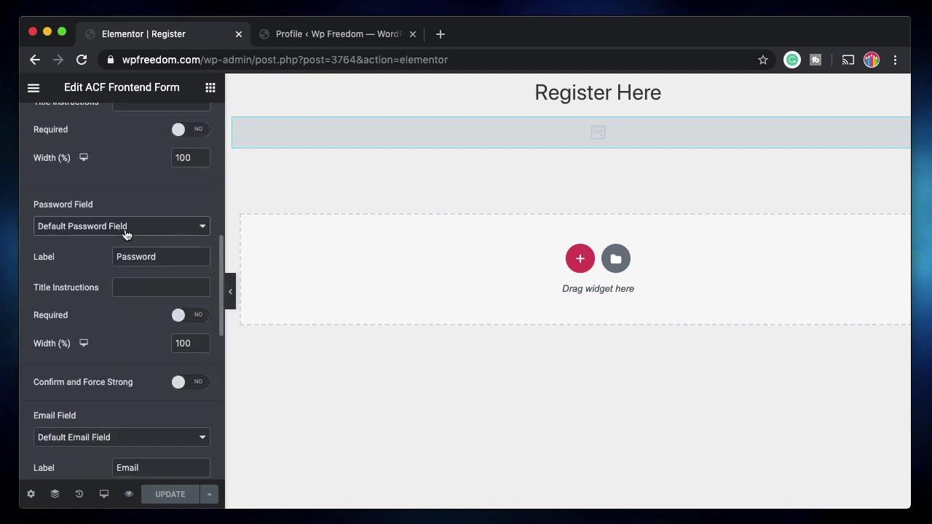
scroll(120, 225, down, 4)
click(122, 284)
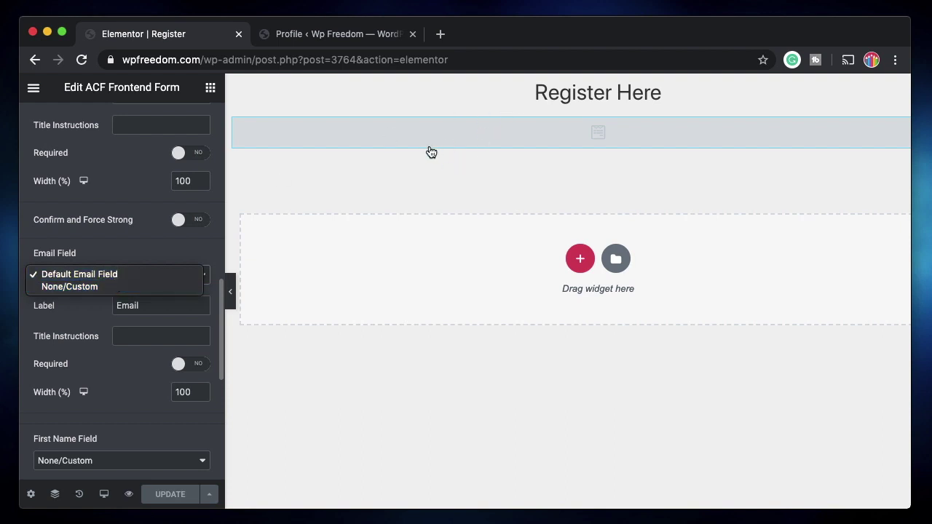
click(145, 289)
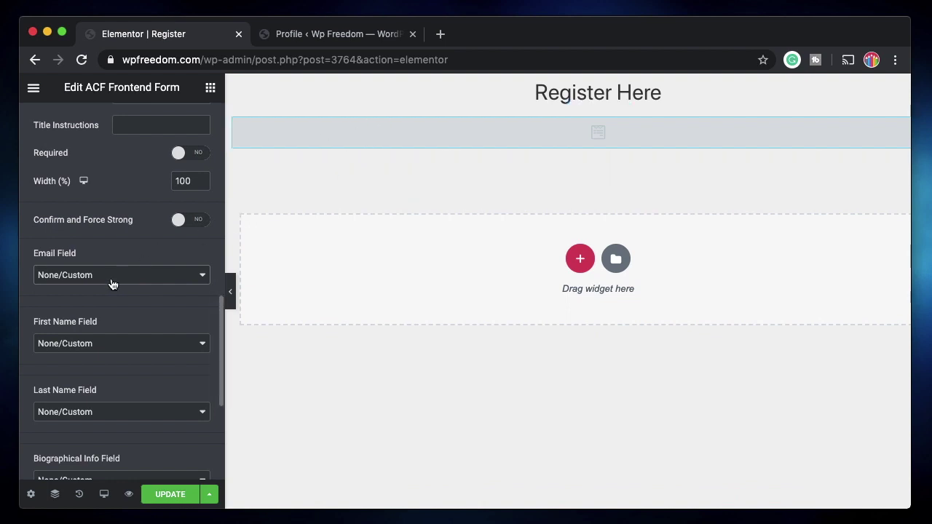
click(112, 278)
click(115, 267)
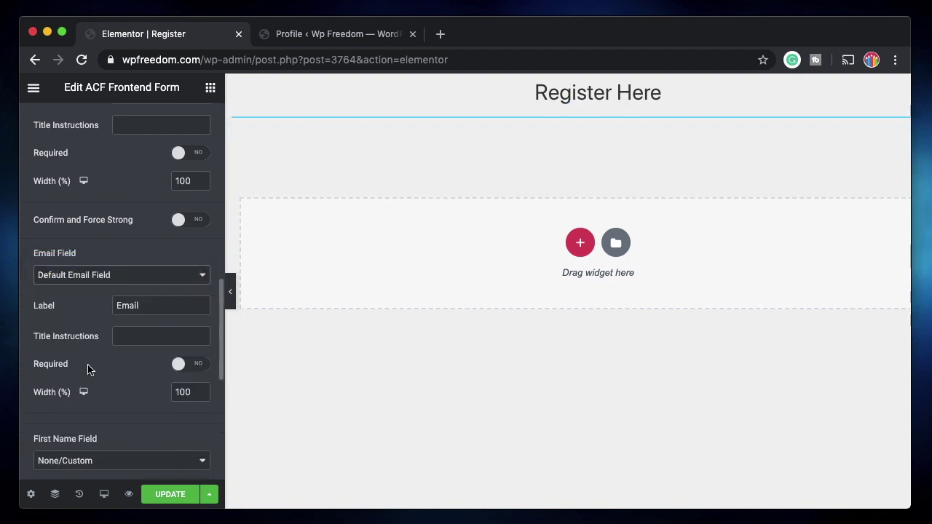
scroll(102, 349, down, 5)
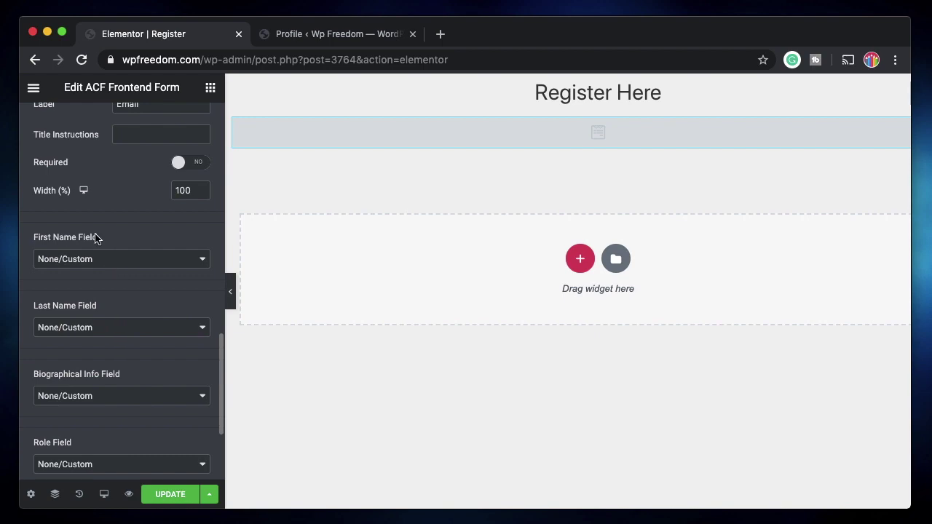
scroll(95, 240, up, 8)
scroll(100, 324, down, 5)
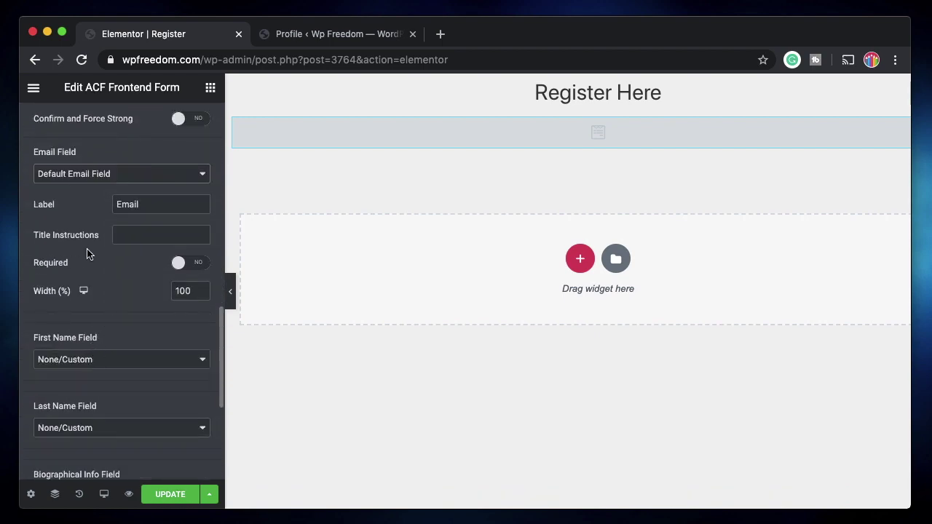
scroll(91, 255, down, 5)
scroll(104, 320, up, 15)
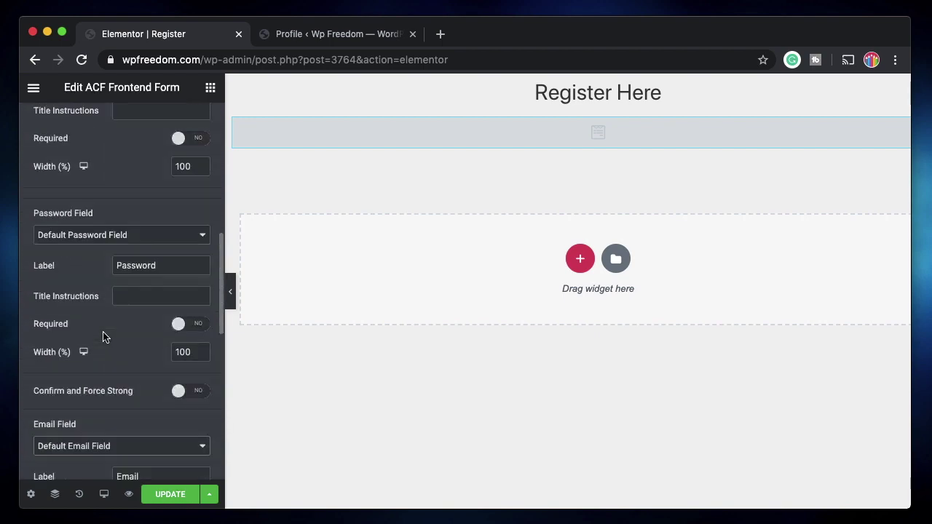
click(102, 273)
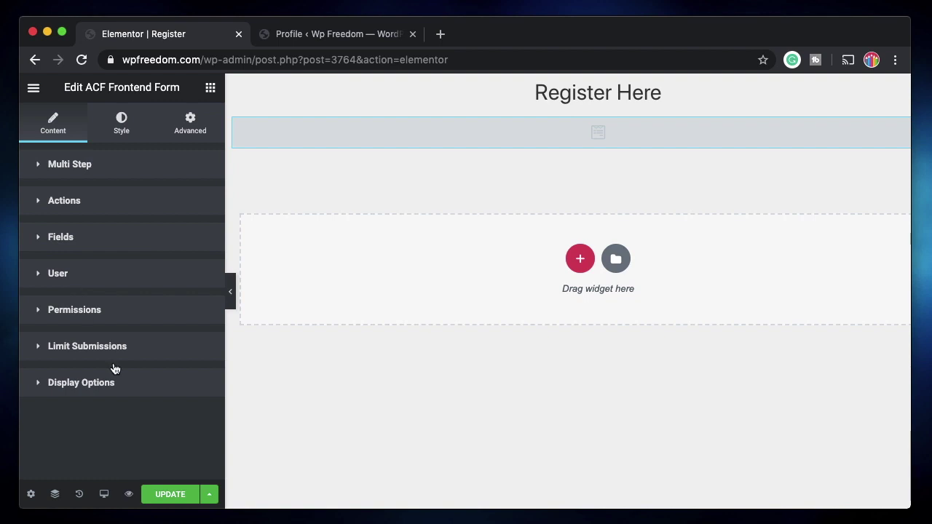
click(171, 494)
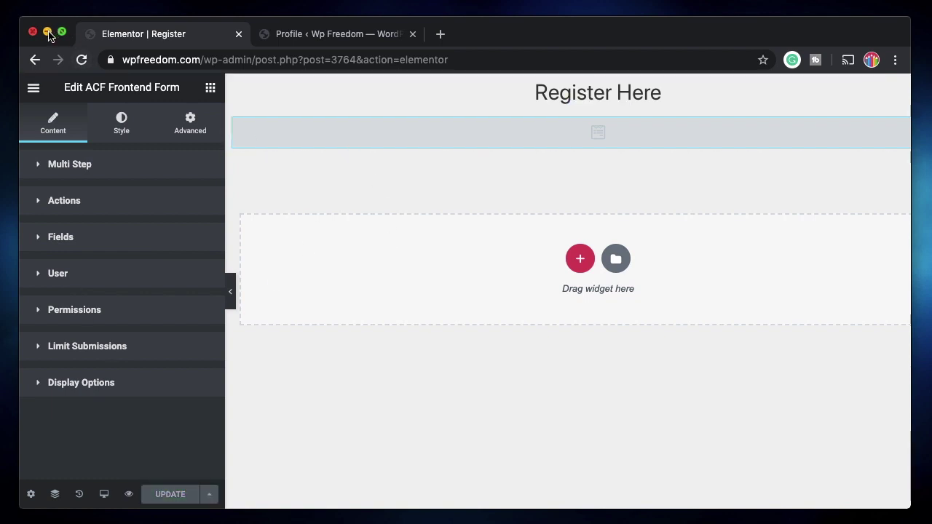
- Fill in a username, password and e-mail address on the live Register form and submit it
click(291, 515)
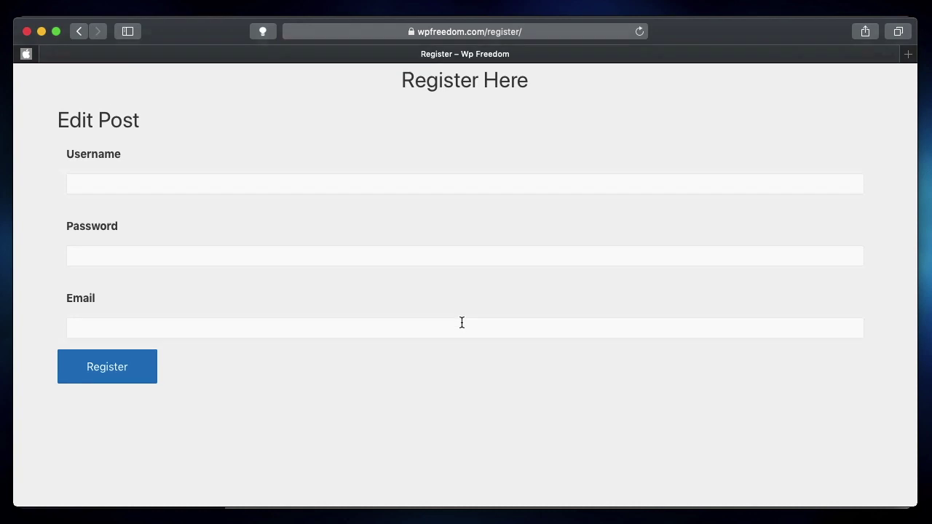
click(119, 189)
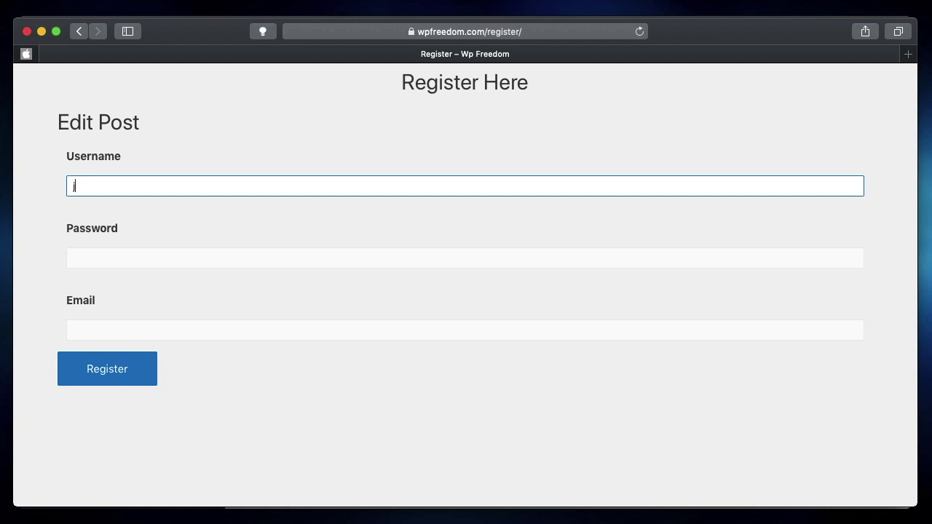
key(Tab)
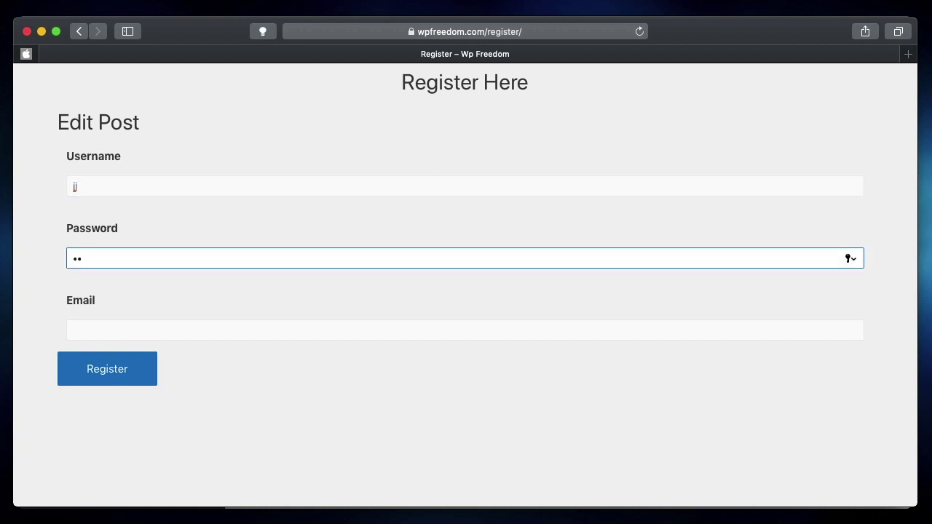
click(106, 332)
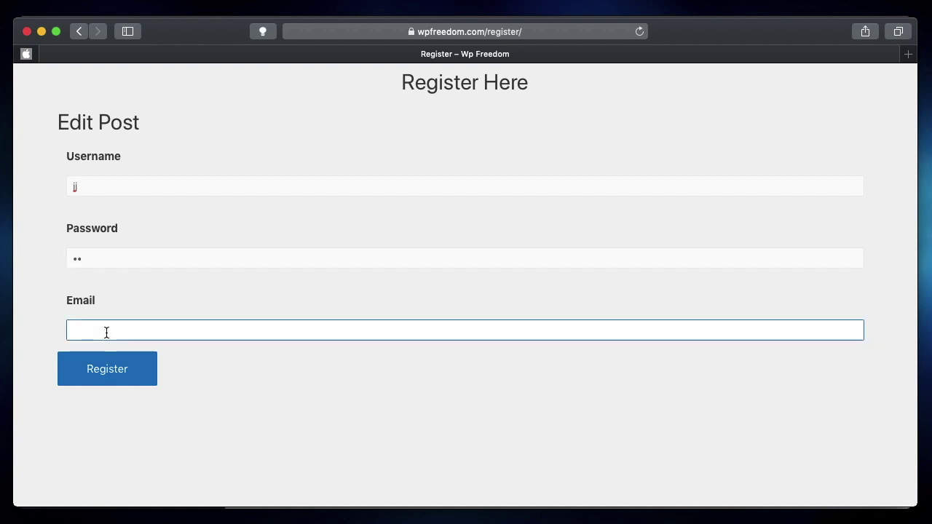
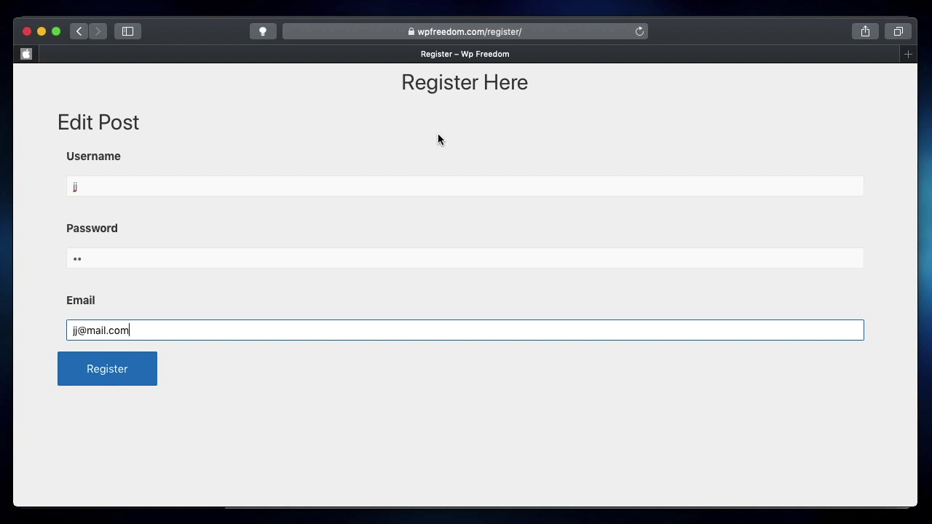
click(109, 368)
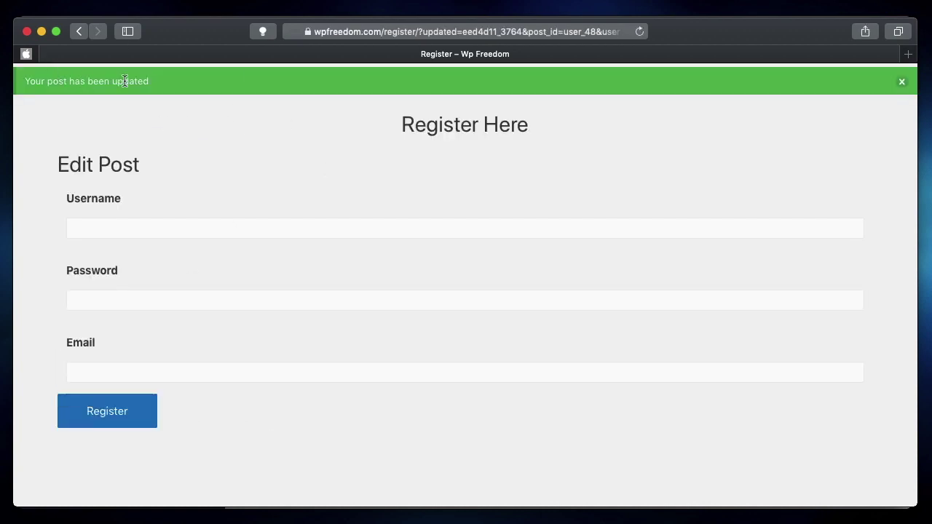
key(ctrl+Up)
- Return to Chrome's admin tab and open Users > All Users
click(207, 342)
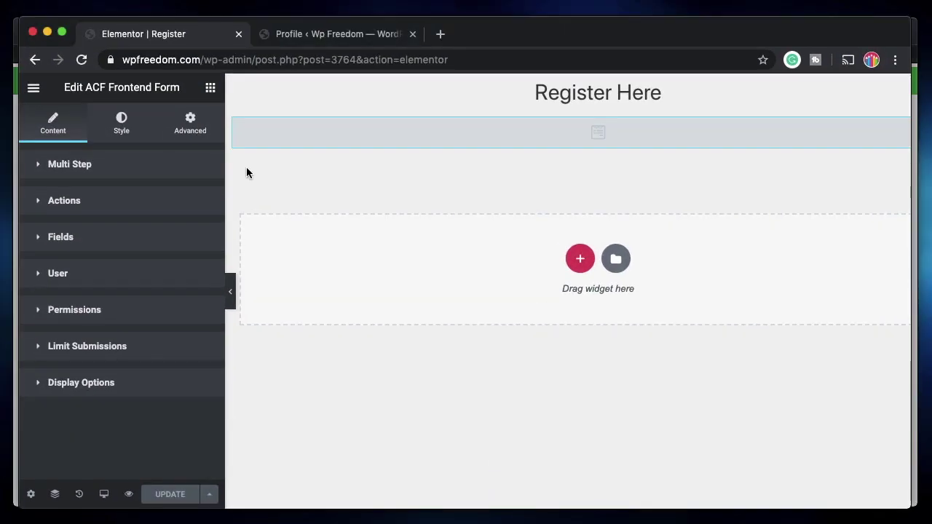
key(ctrl+Tab)
scroll(146, 381, down, 3)
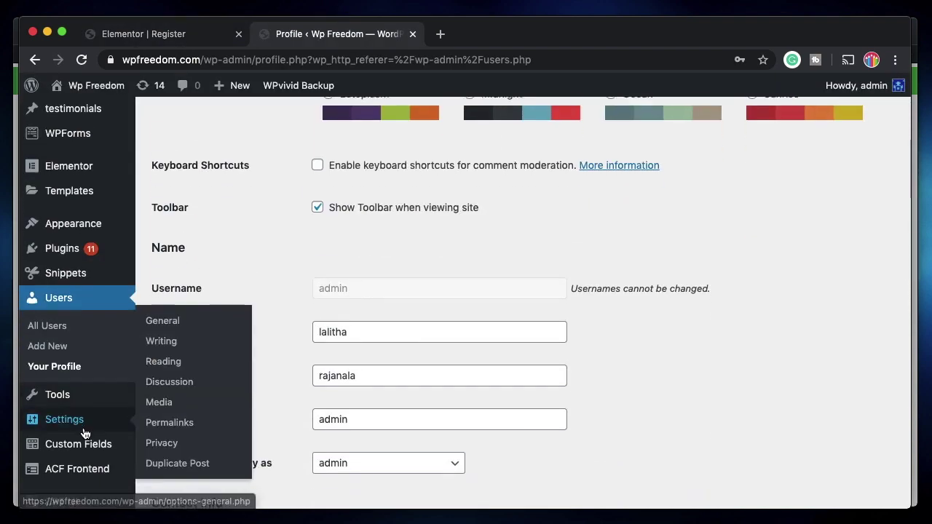
scroll(84, 433, down, 4)
click(64, 214)
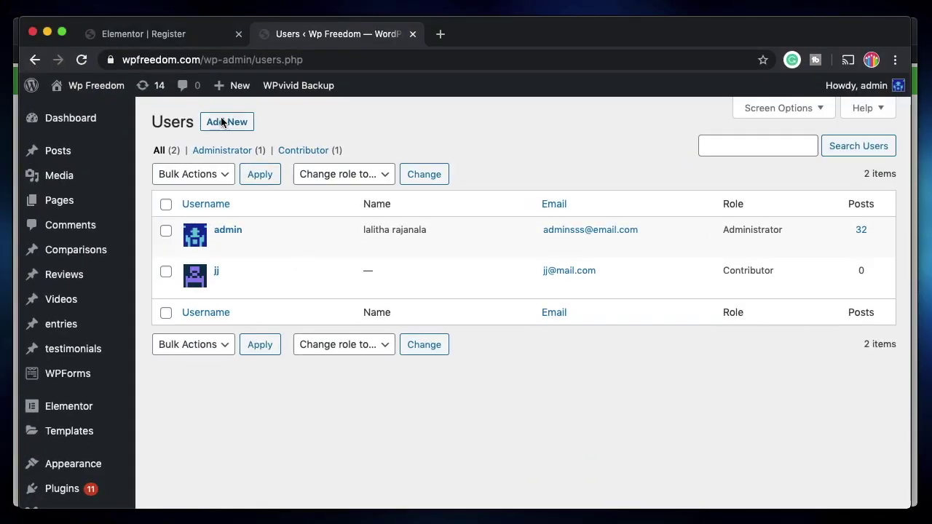
- Review the form's User field settings in the Elementor Register tab, then return to the Users list
click(177, 35)
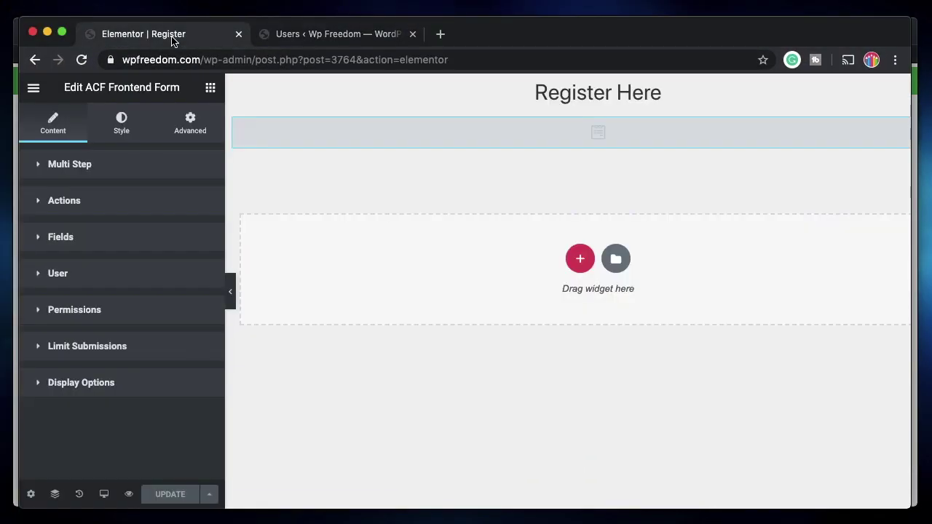
click(93, 281)
scroll(92, 277, down, 10)
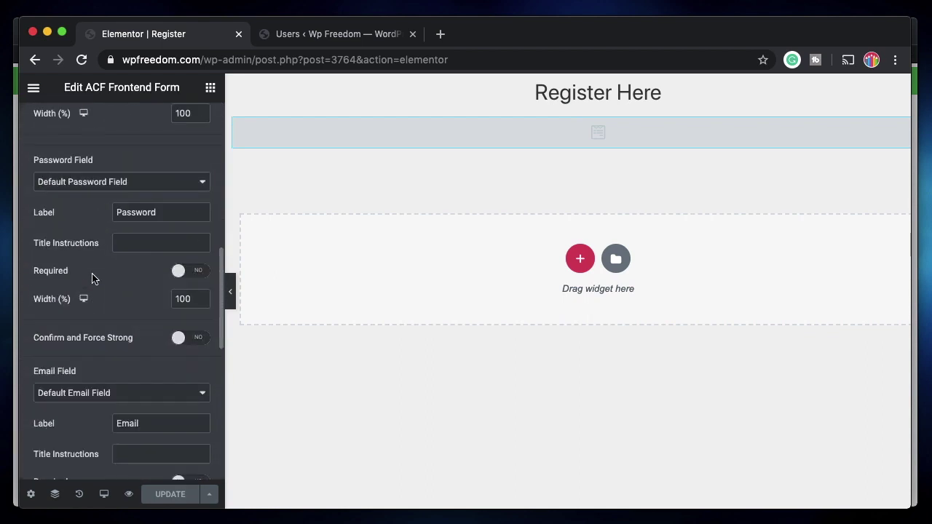
scroll(98, 422, down, 3)
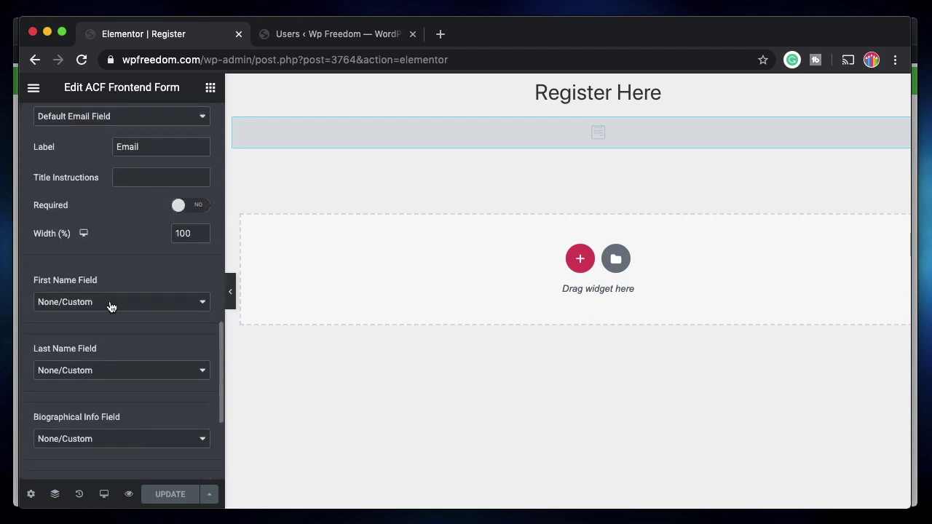
scroll(92, 314, up, 5)
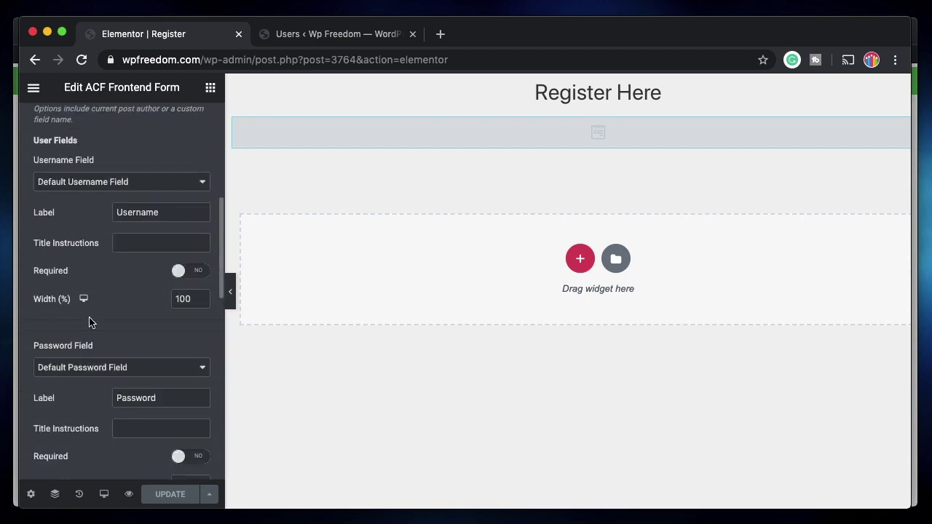
scroll(110, 277, up, 5)
click(92, 258)
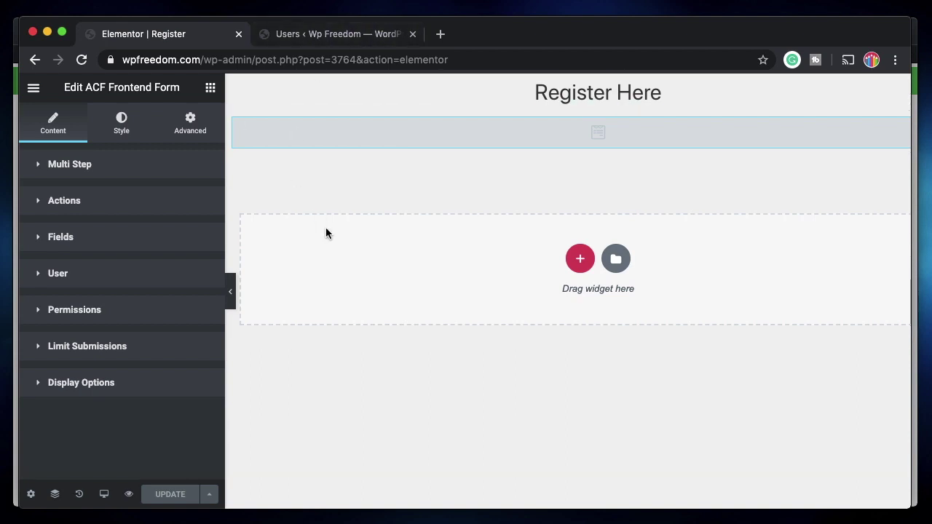
click(325, 39)
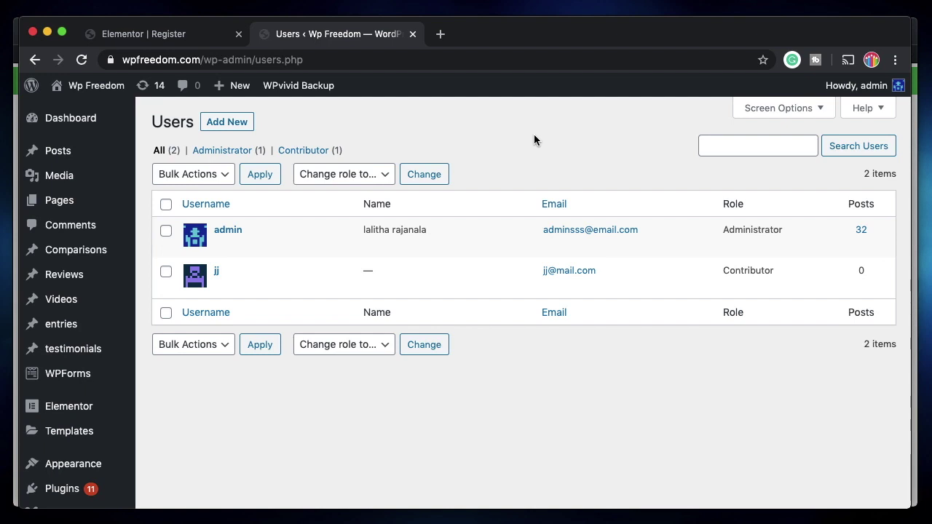
- Confirm the new Contributor is in the Users list and start a new ACF field group
scroll(534, 140, down, 5)
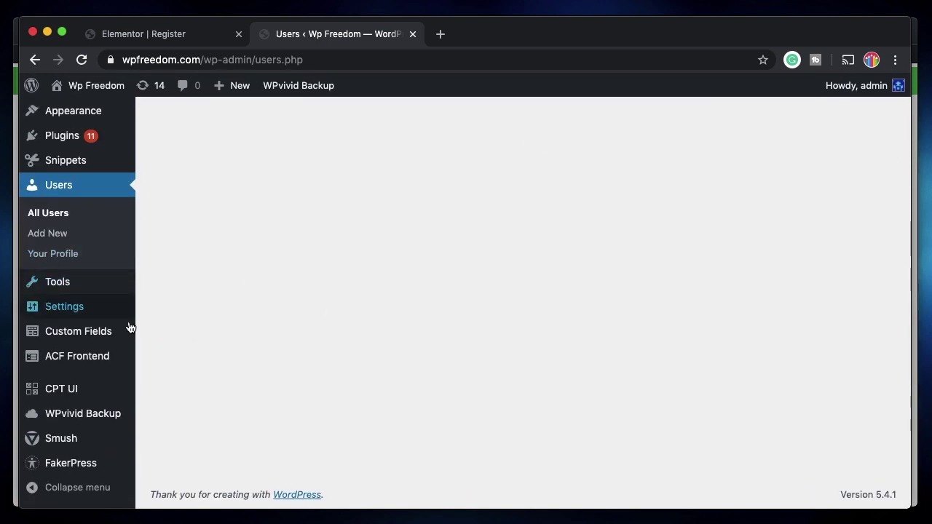
mouse_move(80, 336)
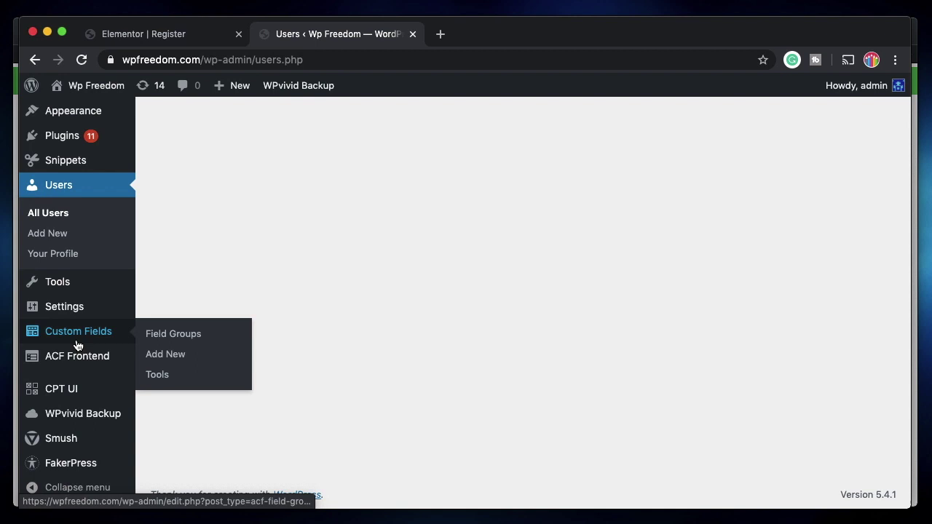
click(177, 355)
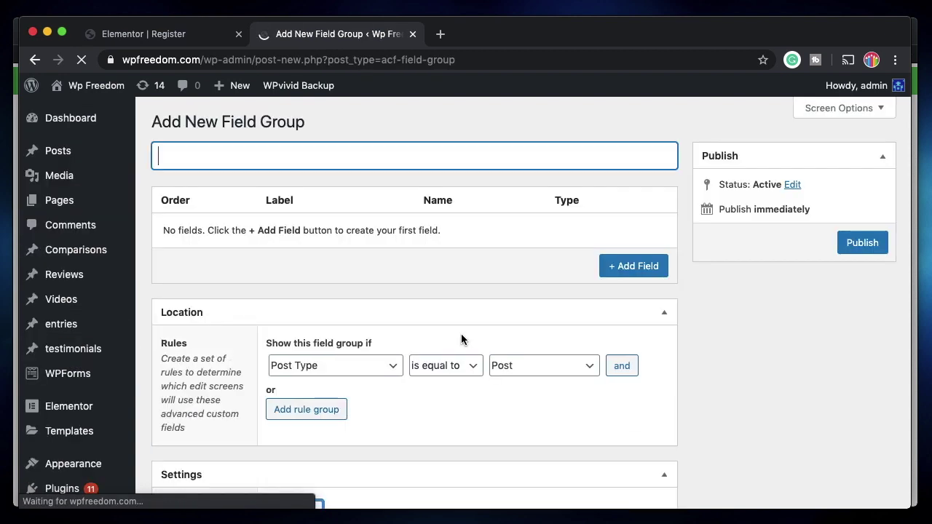
- Title the group 'User fields' and add a Hobbies field (name hobbies) of type Wysiwyg Editor
text(Us)
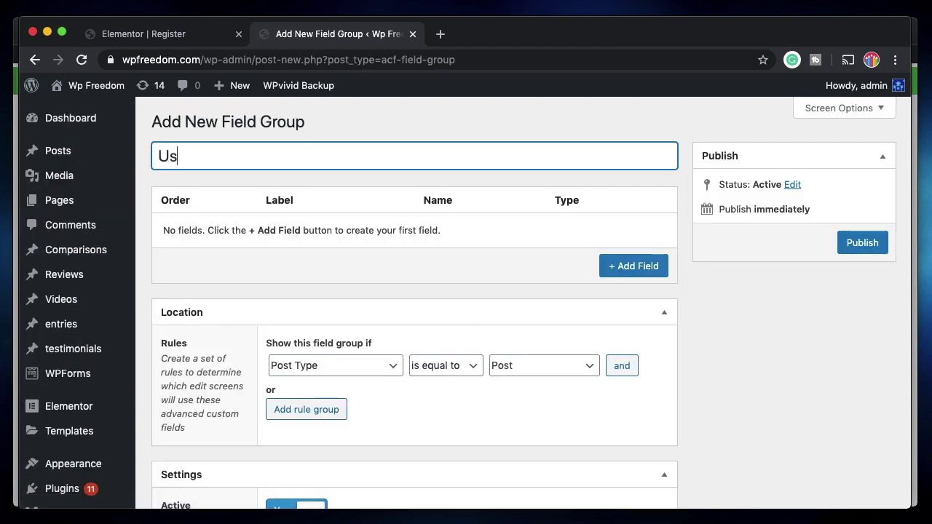
text(er fields)
click(627, 266)
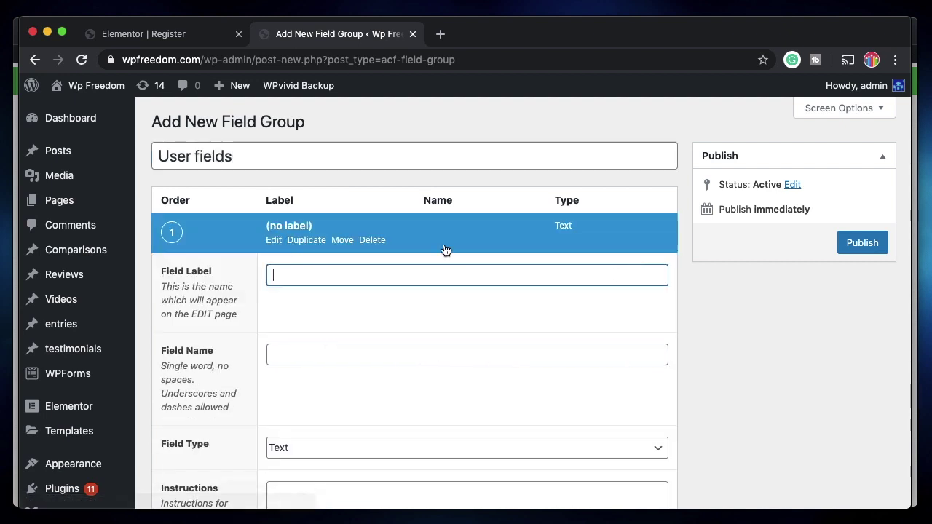
text(Ho)
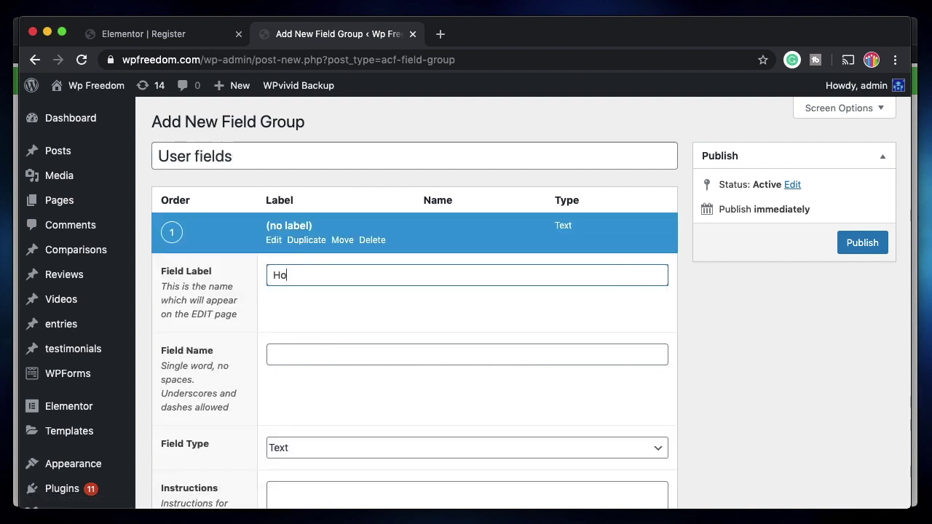
text(bbies)
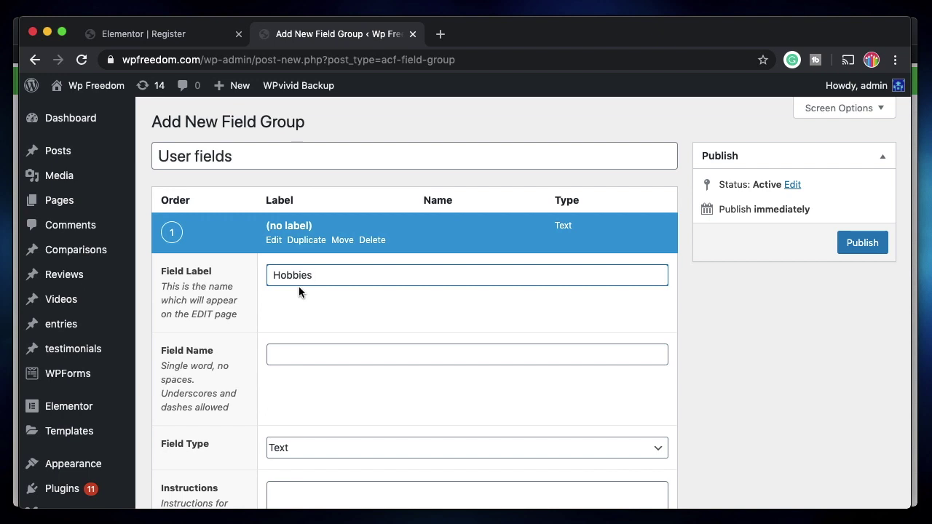
click(315, 354)
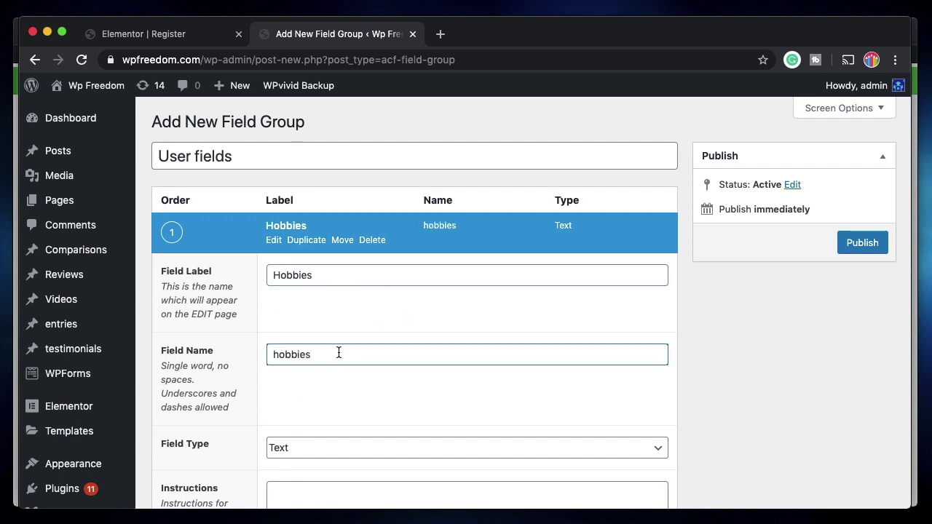
scroll(265, 195, down, 5)
click(348, 259)
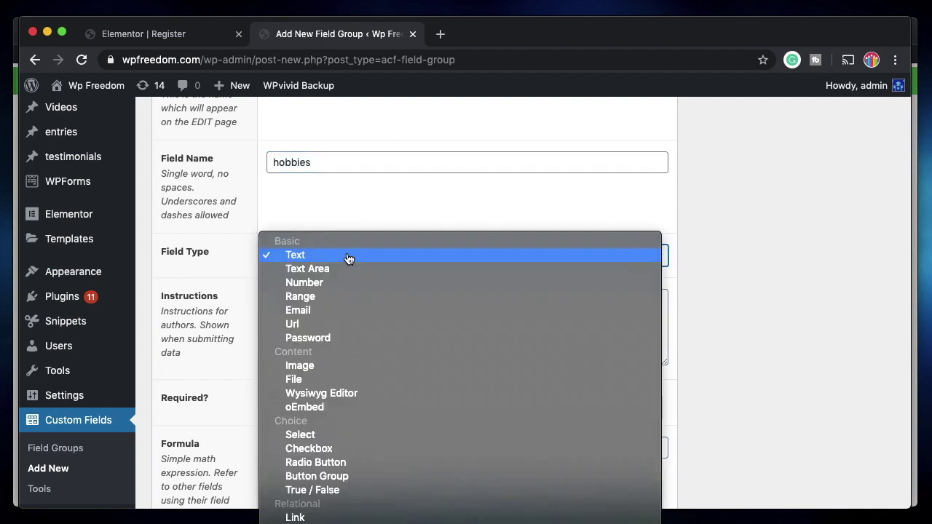
click(337, 398)
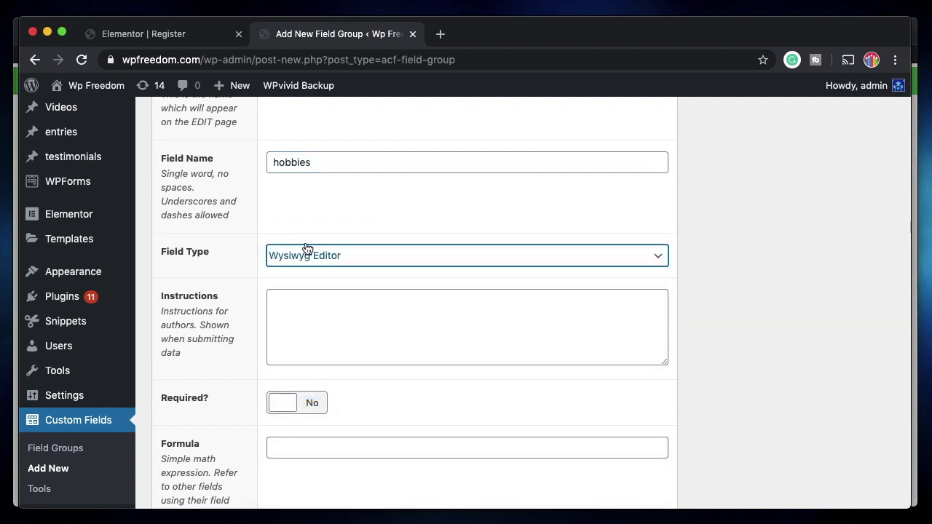
scroll(322, 243, up, 5)
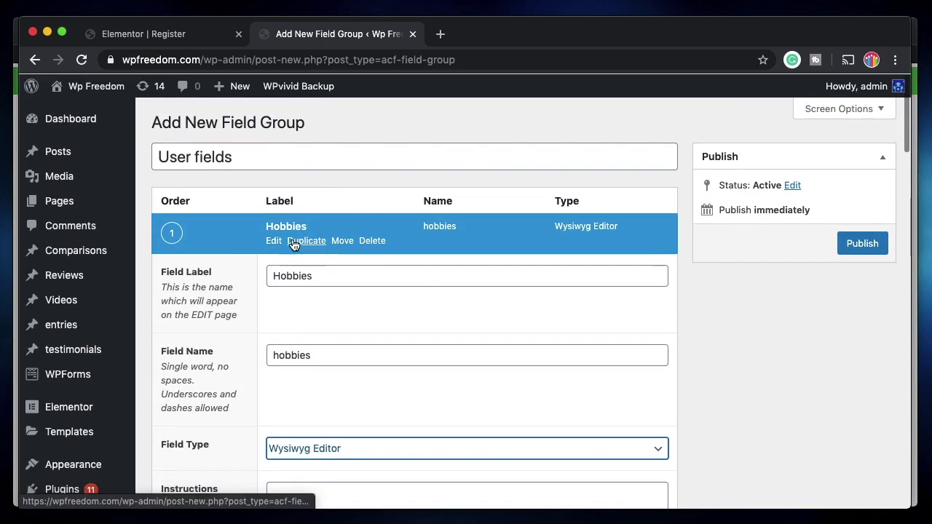
click(275, 242)
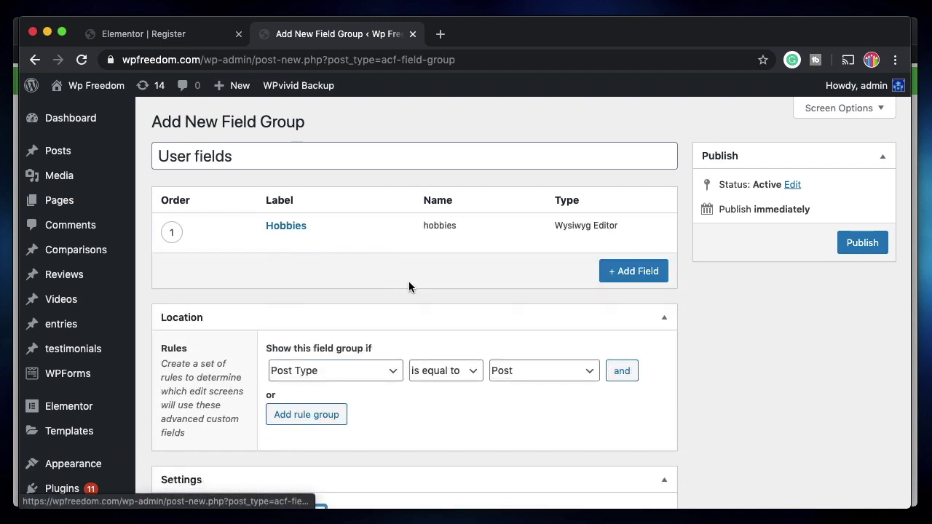
- Add a second field labelled Mood with the name mood
click(649, 272)
click(387, 317)
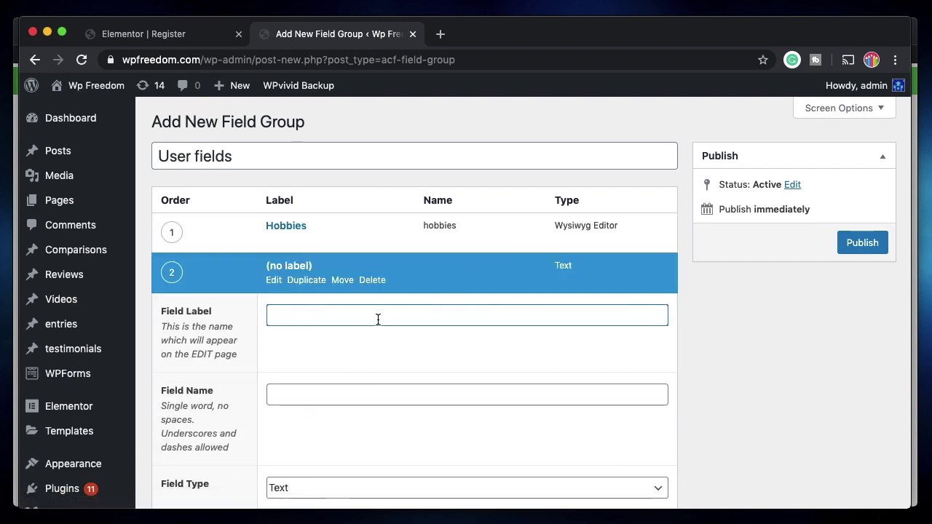
text(Mood)
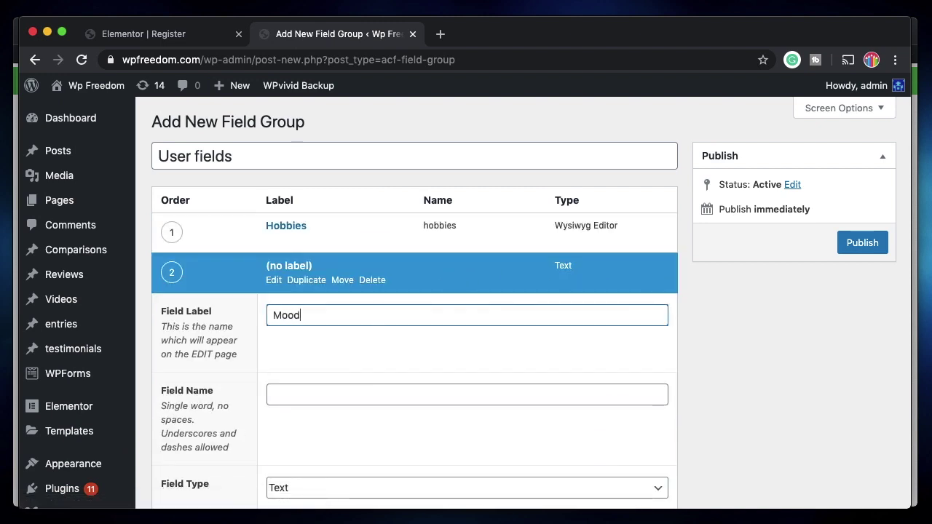
scroll(308, 340, down, 4)
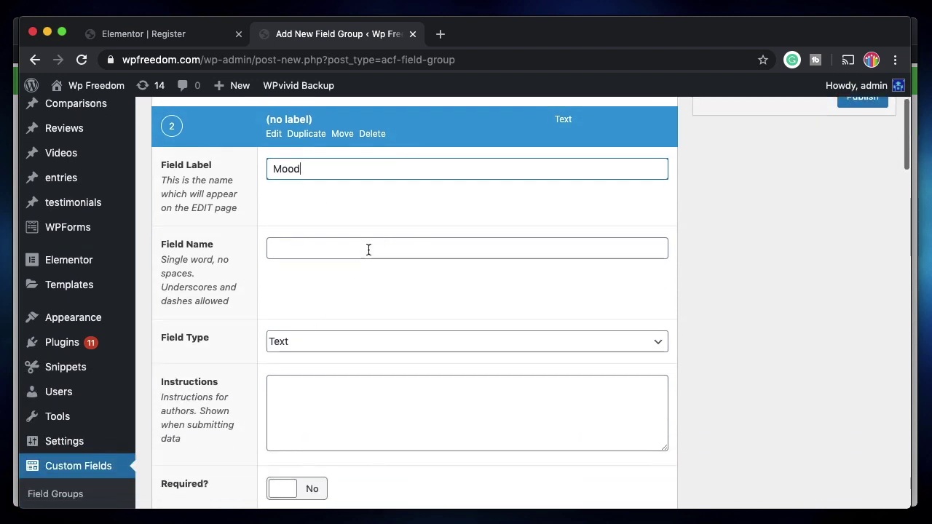
click(369, 250)
- Make Mood a Select field with the choices Good, Bad and Ugly
click(363, 353)
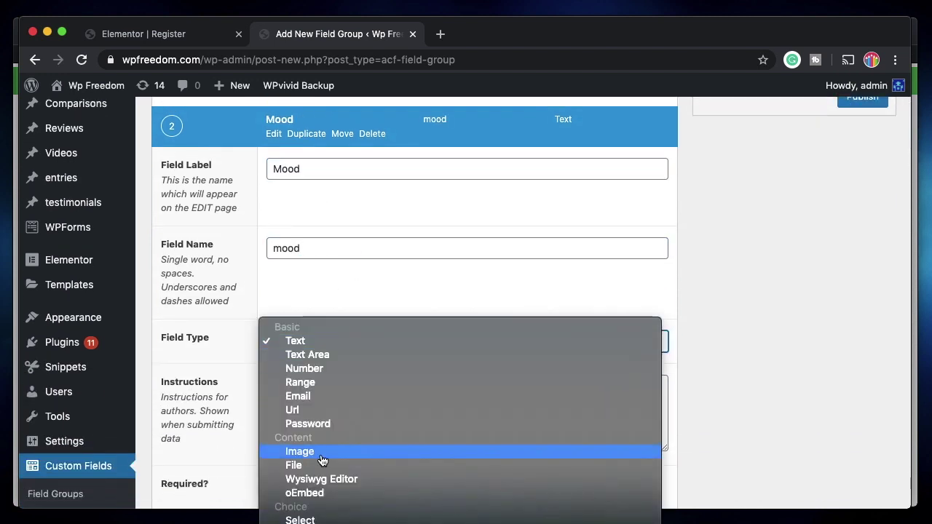
scroll(324, 466, down, 3)
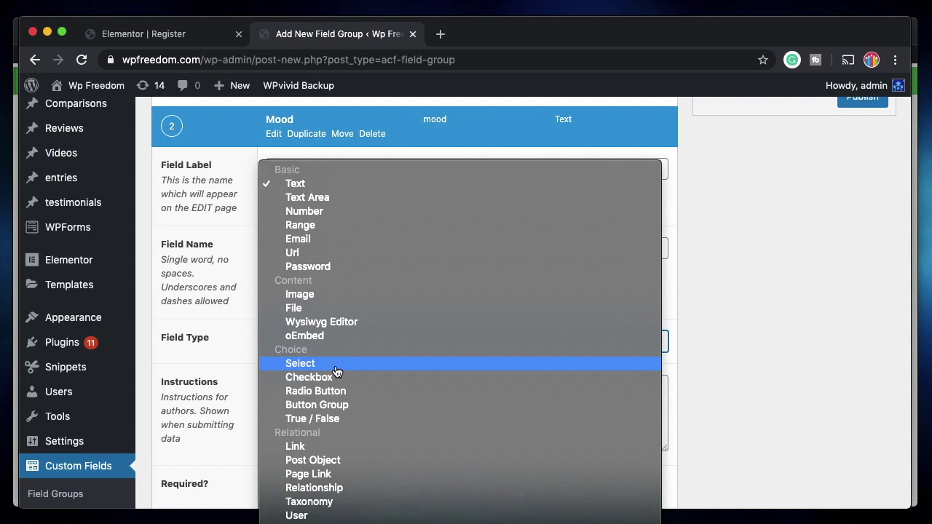
click(337, 371)
scroll(315, 328, down, 4)
scroll(317, 261, down, 1)
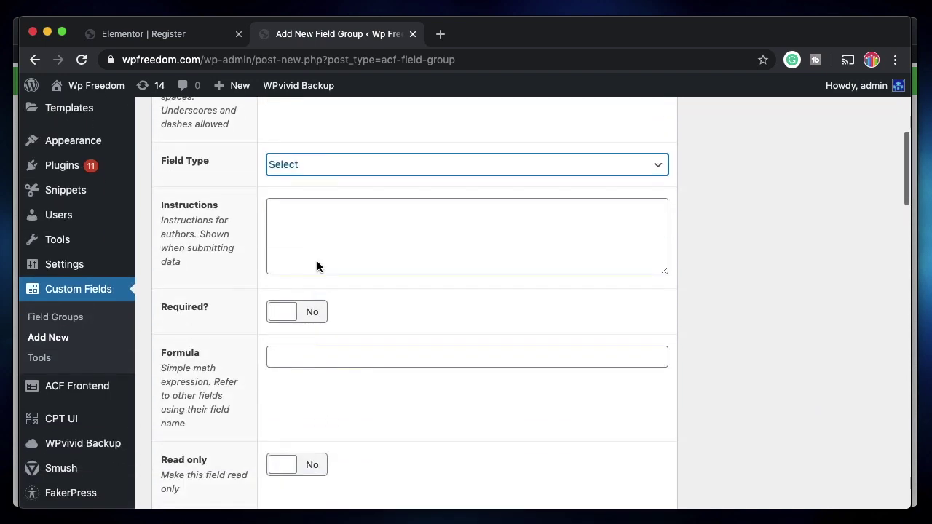
scroll(317, 260, down, 6)
click(309, 267)
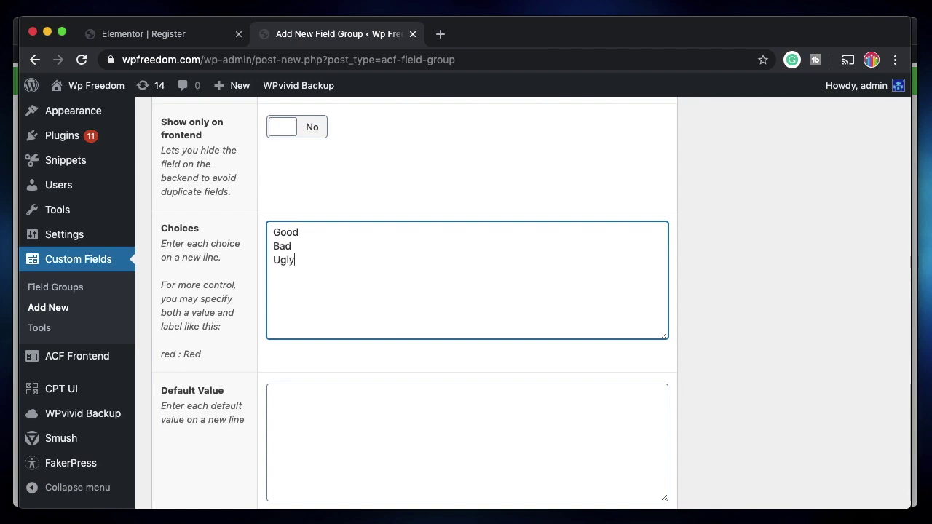
scroll(306, 291, up, 10)
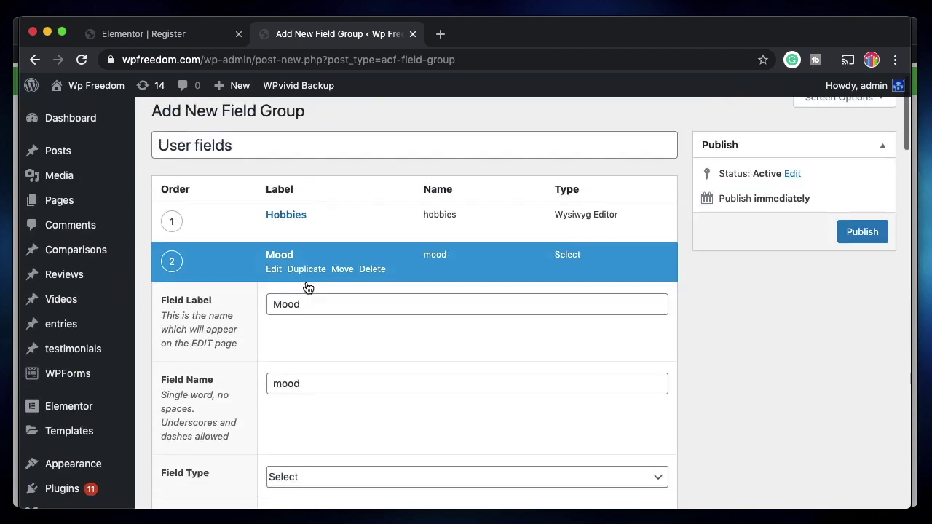
- Collapse Mood and add an Age field (name age) of type Number
click(273, 270)
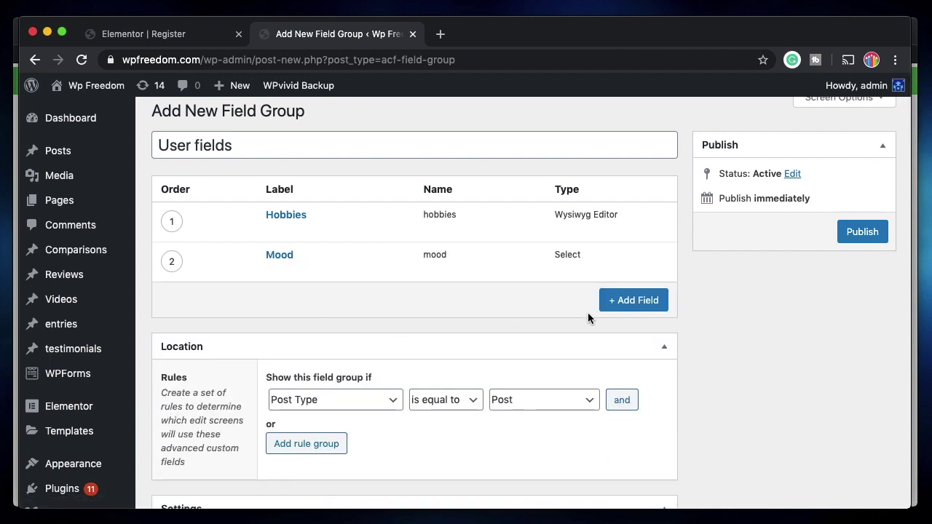
click(632, 301)
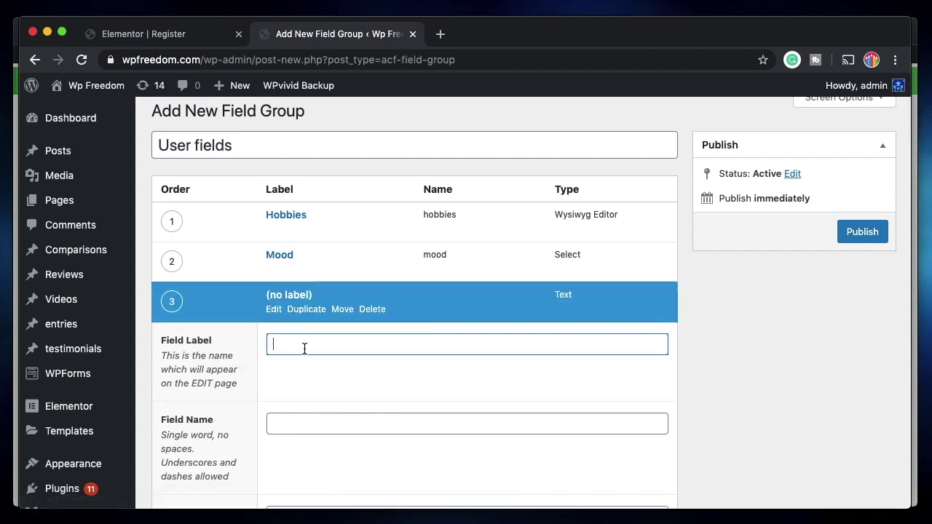
text(Age)
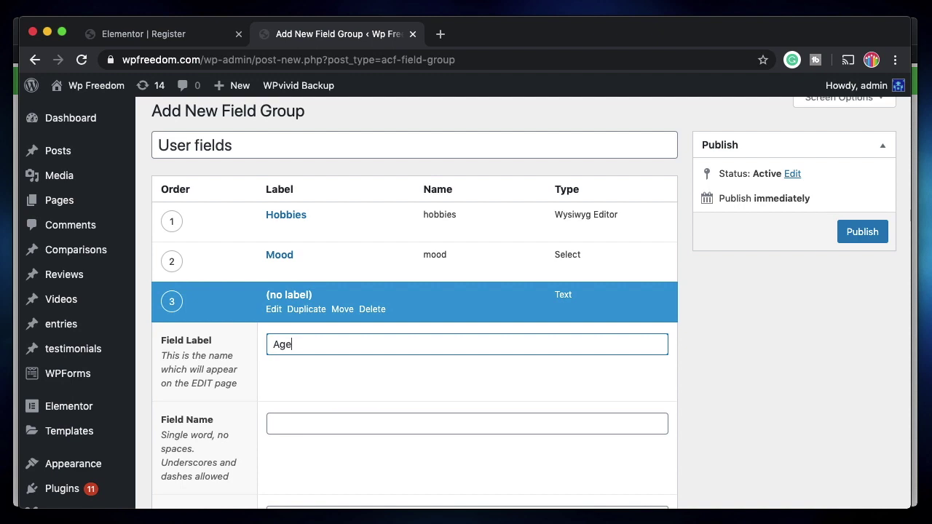
click(311, 416)
scroll(406, 403, down, 3)
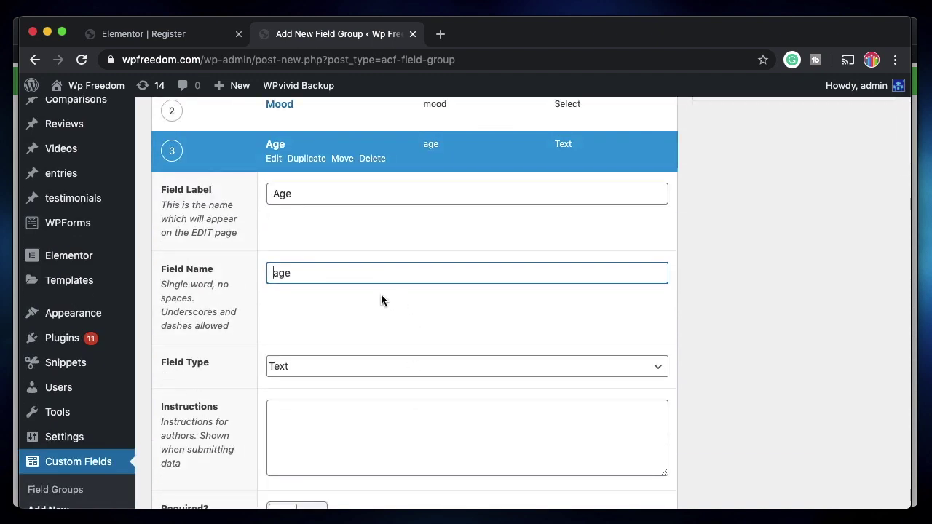
click(352, 367)
click(341, 393)
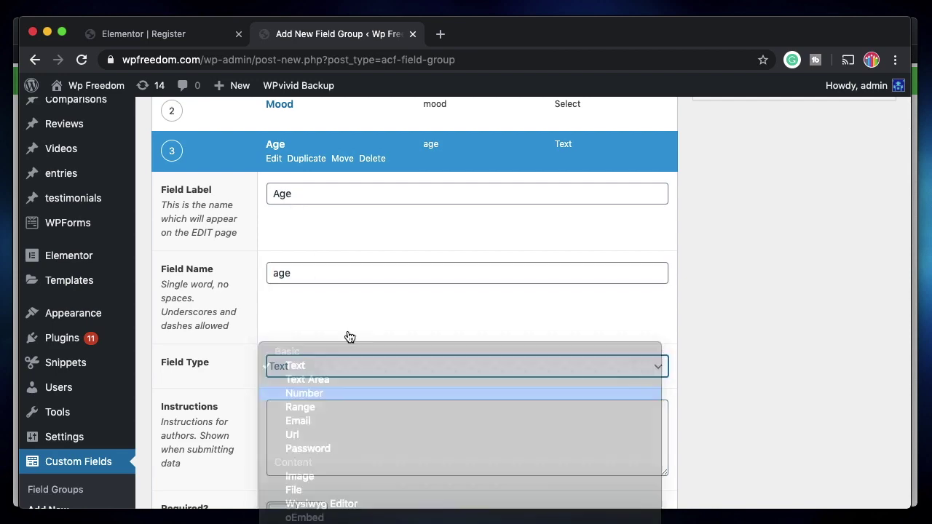
scroll(288, 320, down, 2)
scroll(291, 291, up, 5)
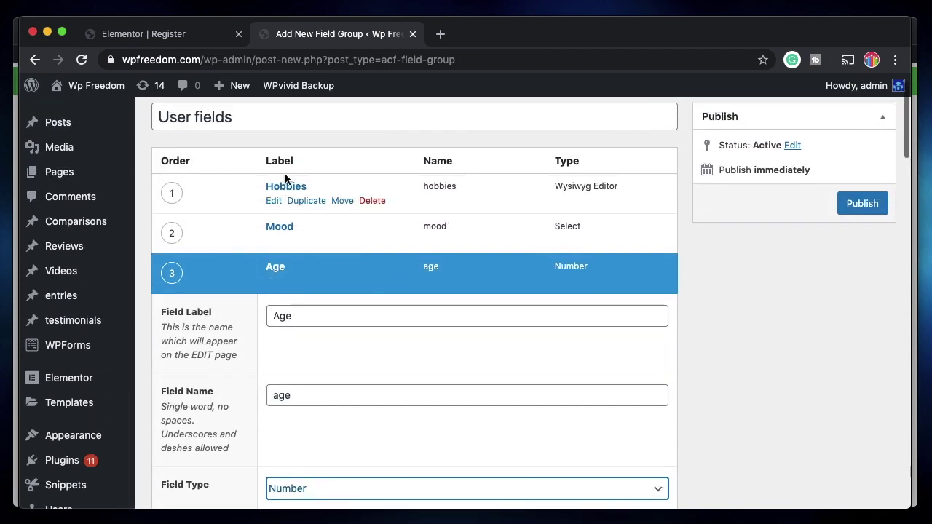
click(272, 282)
scroll(266, 312, down, 2)
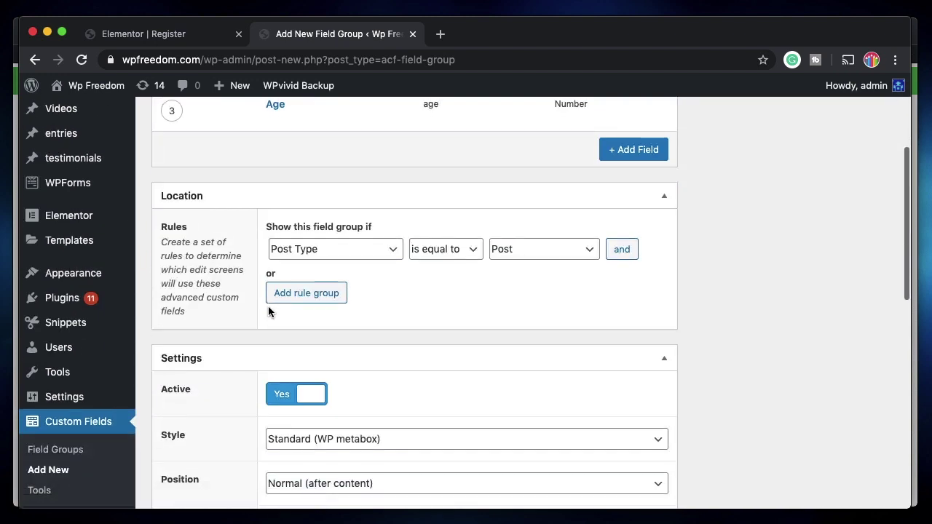
- Set the first location rule to User Form is equal to Add / Edit
click(313, 253)
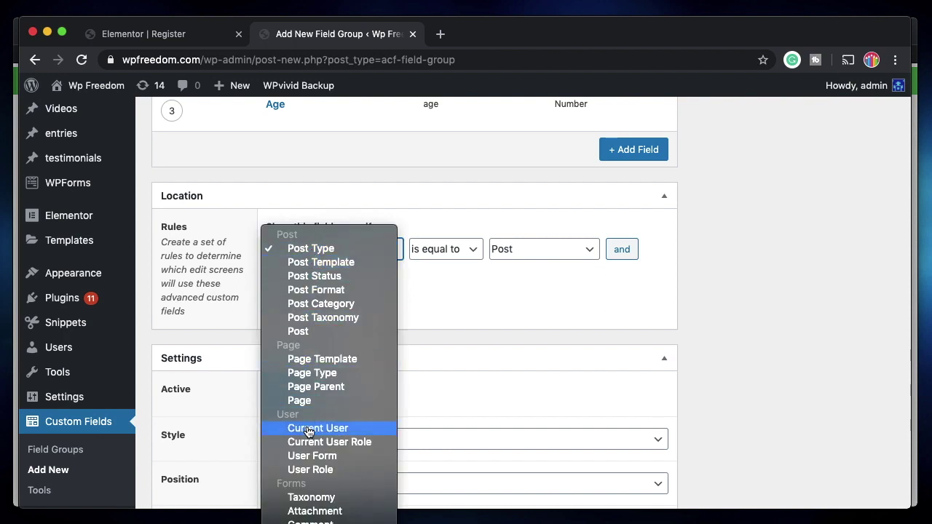
click(307, 457)
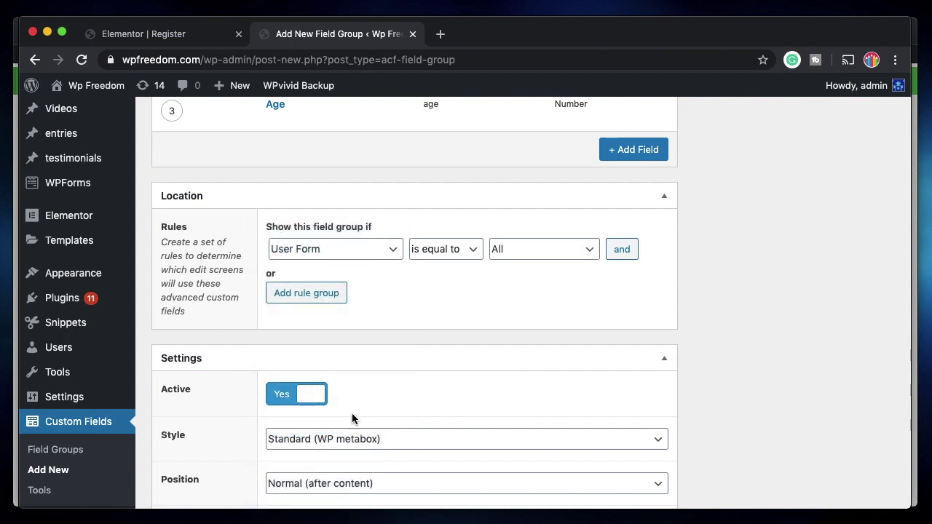
click(538, 255)
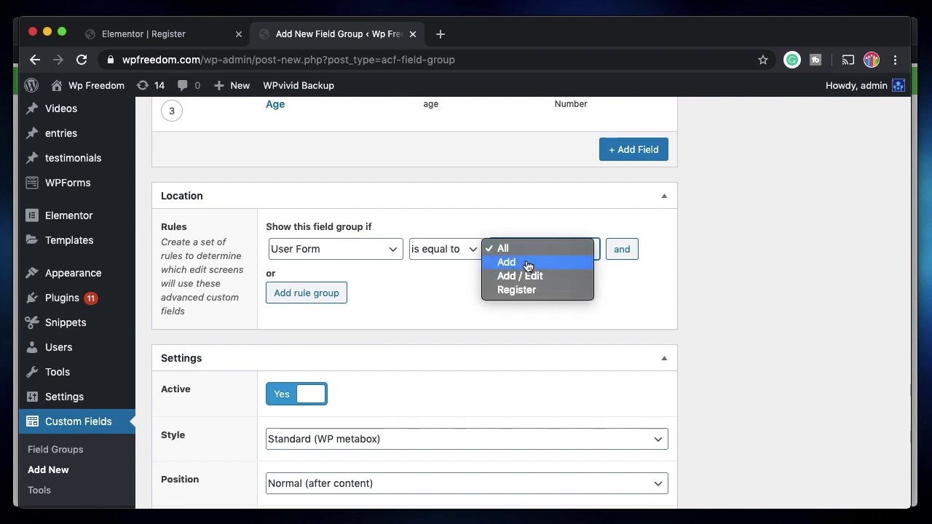
click(525, 277)
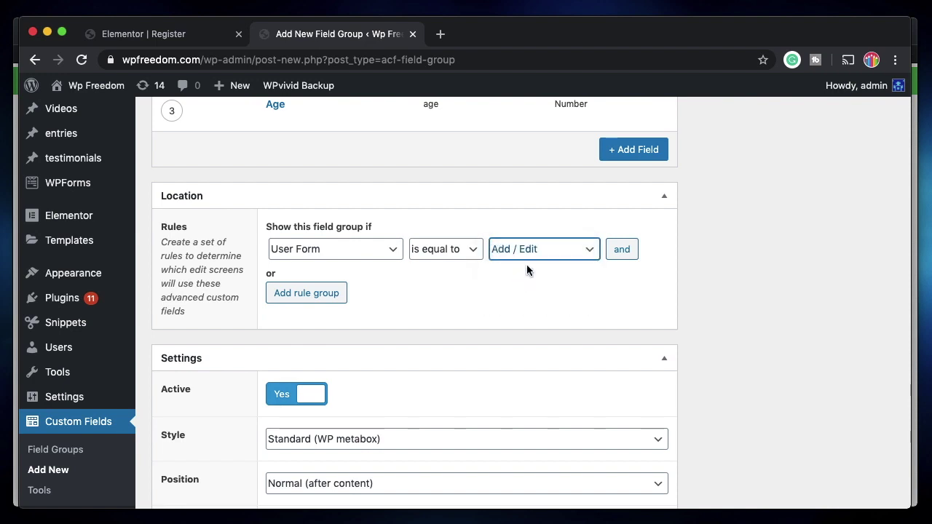
scroll(497, 292, down, 5)
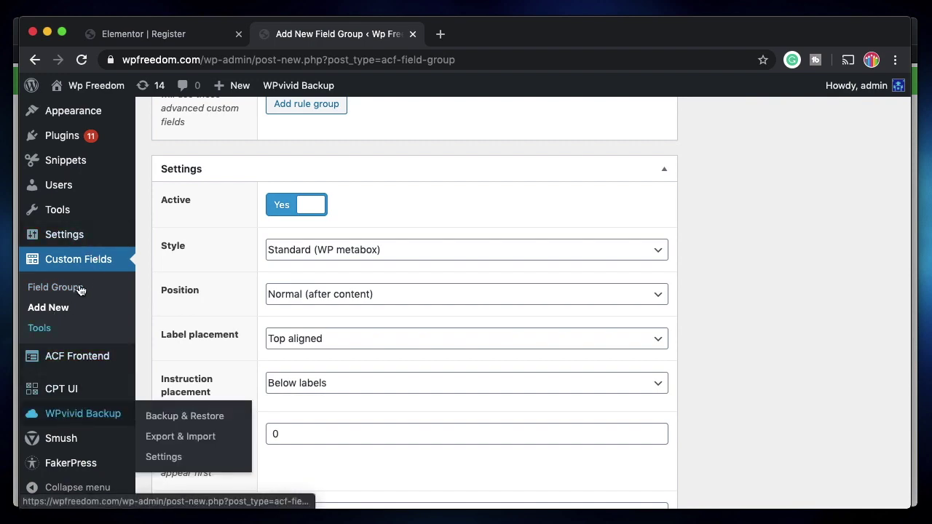
mouse_move(63, 191)
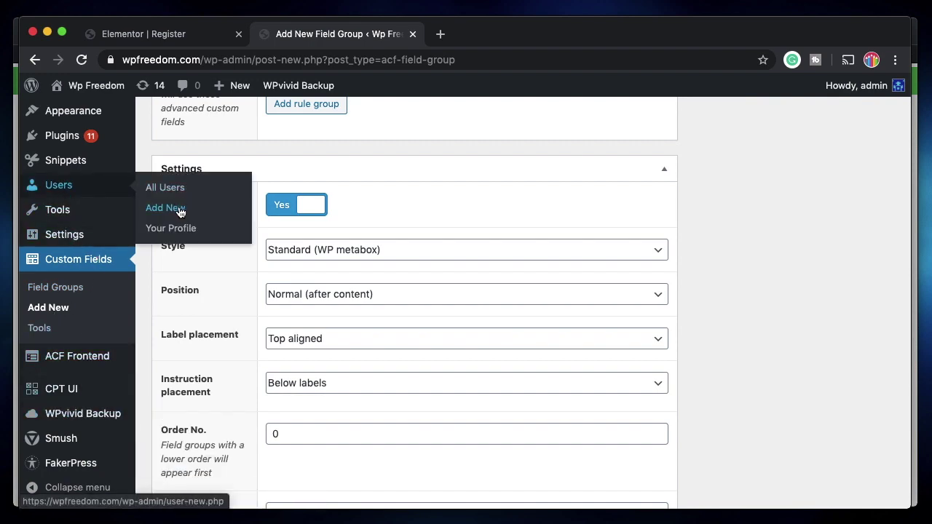
scroll(413, 319, up, 5)
scroll(427, 398, down, 3)
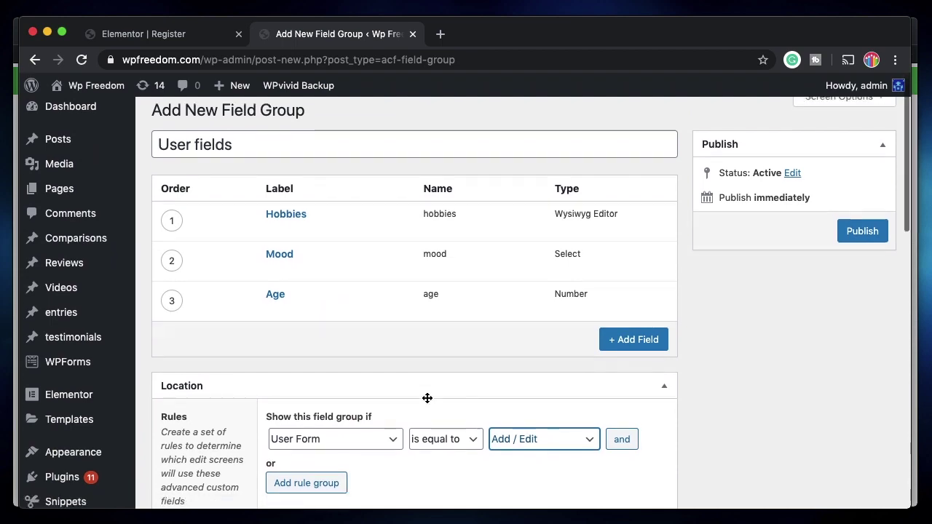
scroll(364, 412, up, 5)
scroll(364, 412, down, 4)
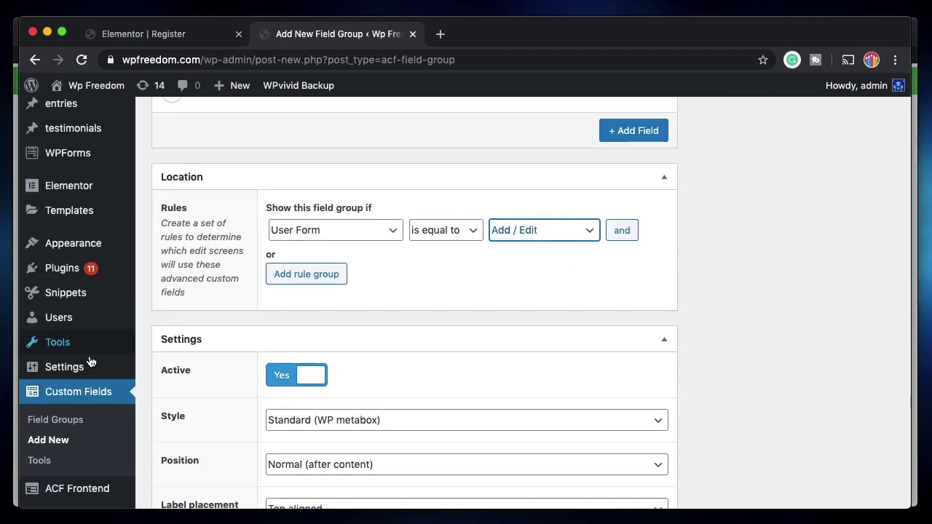
- Add an alternative rule group: Current User is equal to Viewing front end
click(339, 277)
click(348, 278)
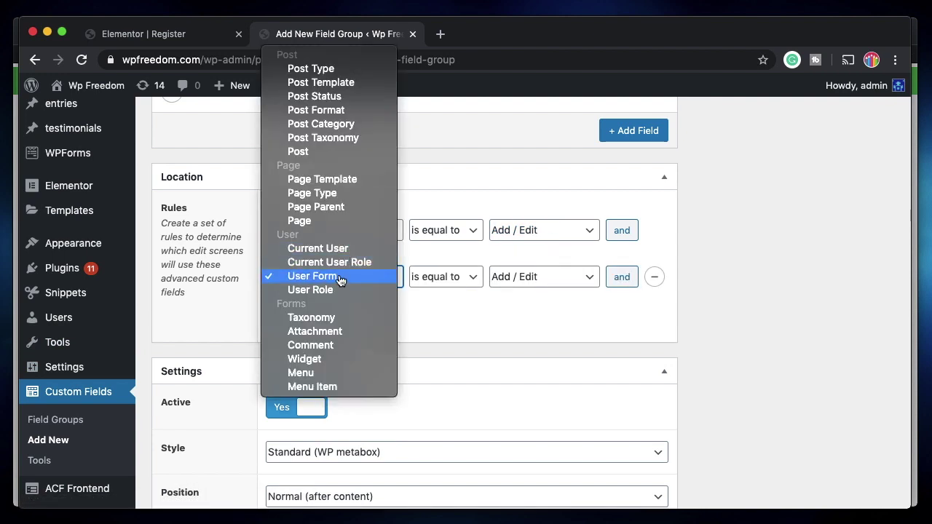
click(343, 281)
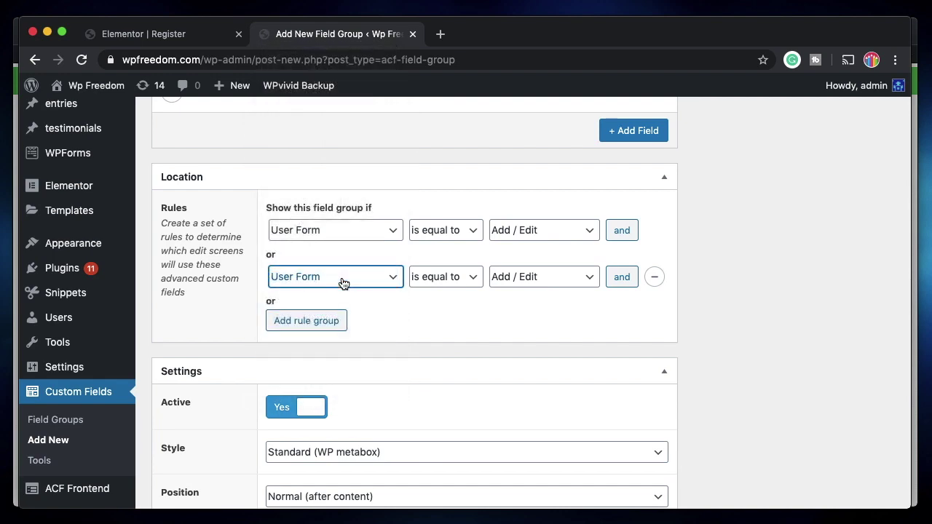
click(349, 277)
click(357, 248)
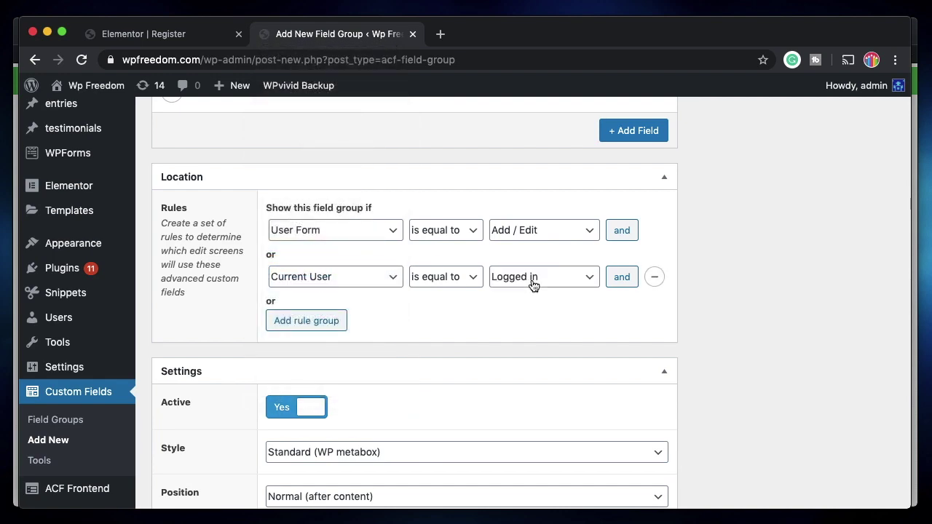
click(533, 284)
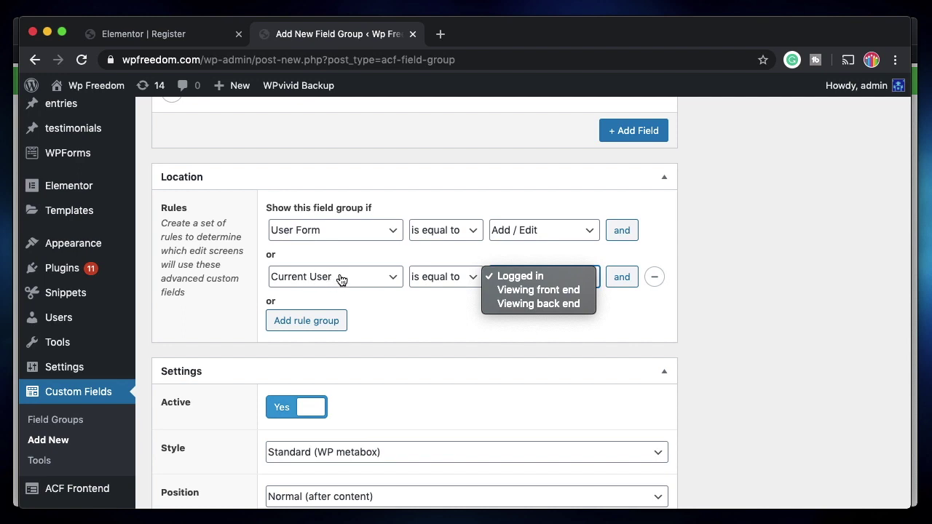
click(395, 327)
click(531, 287)
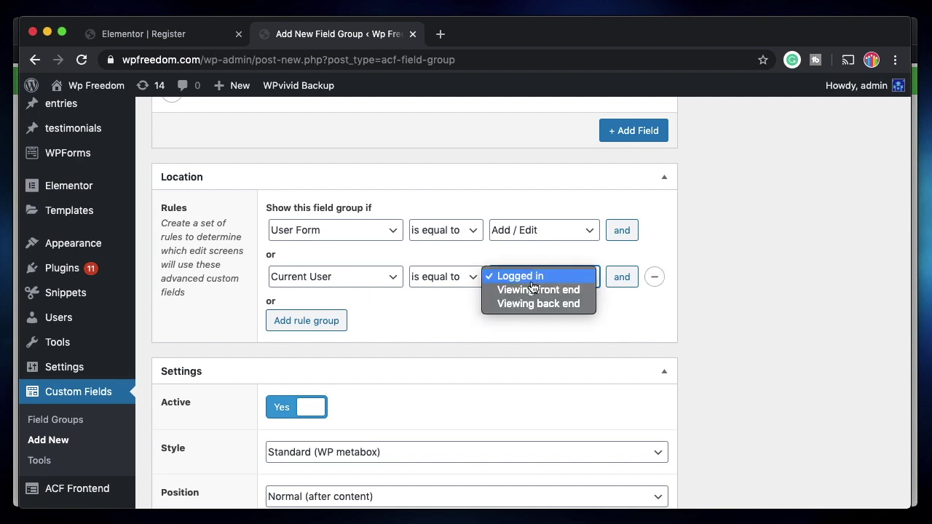
click(523, 290)
scroll(437, 306, up, 1)
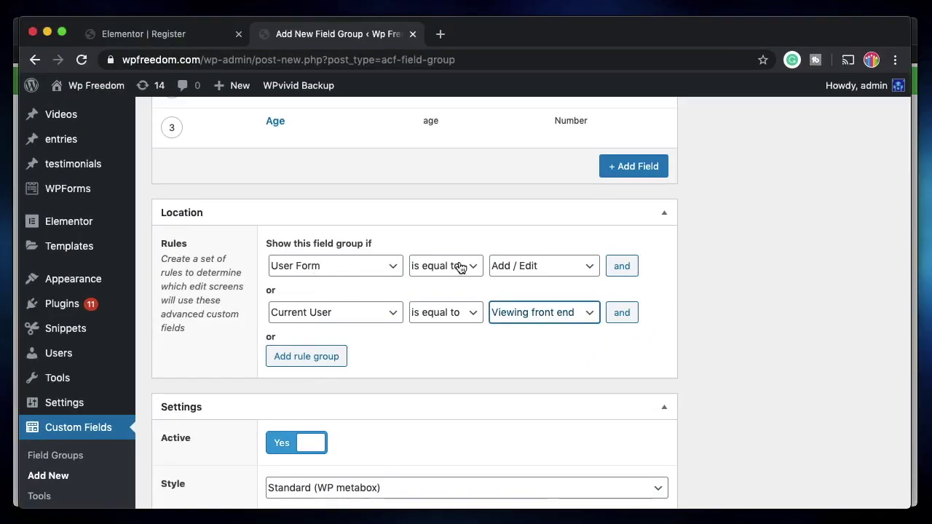
scroll(542, 264, up, 5)
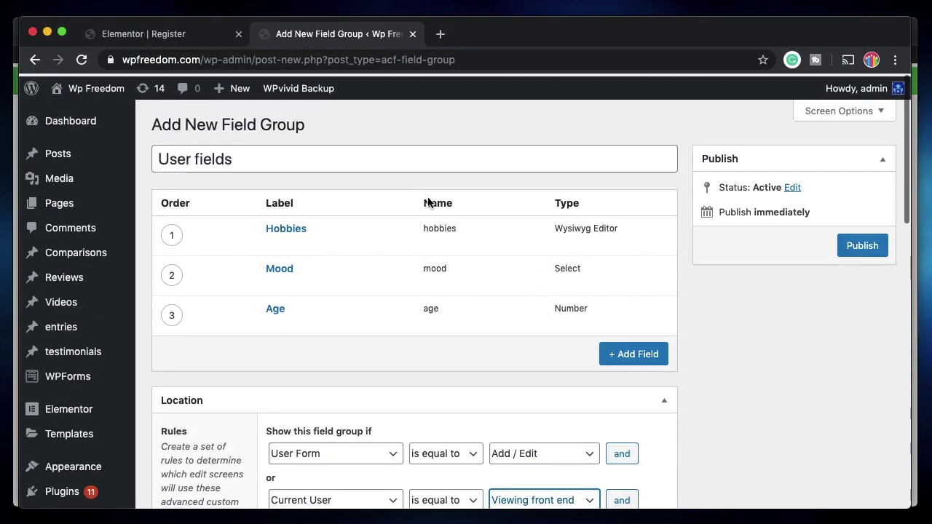
scroll(337, 387, down, 2)
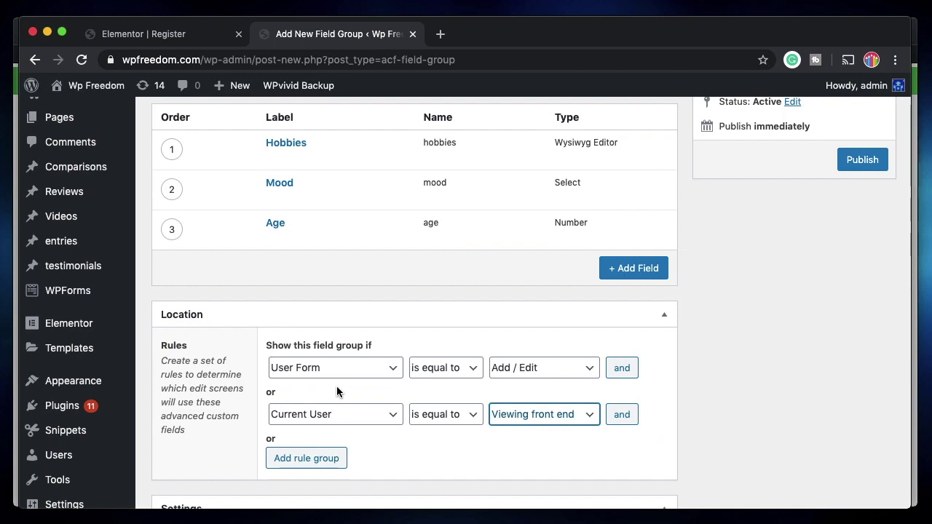
scroll(337, 389, down, 3)
scroll(338, 387, up, 5)
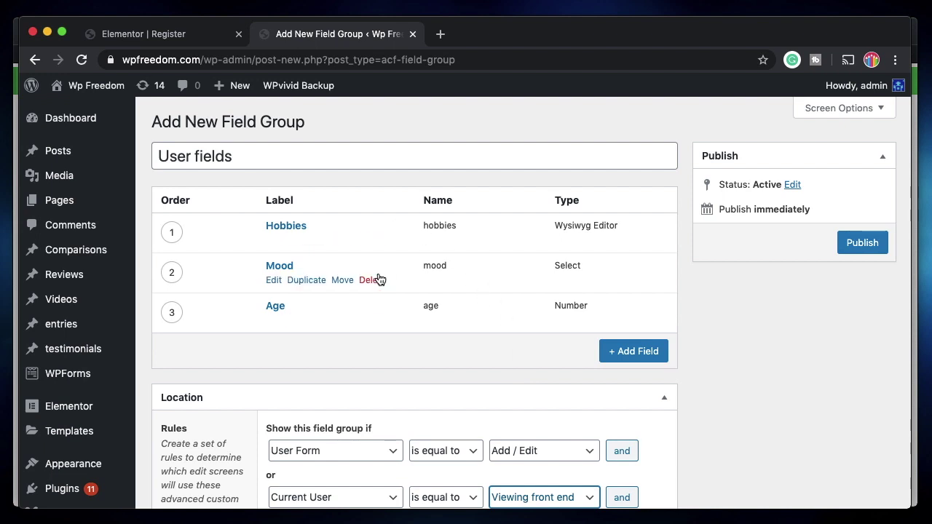
- Publish the User fields group and go to Users > Add New
click(863, 243)
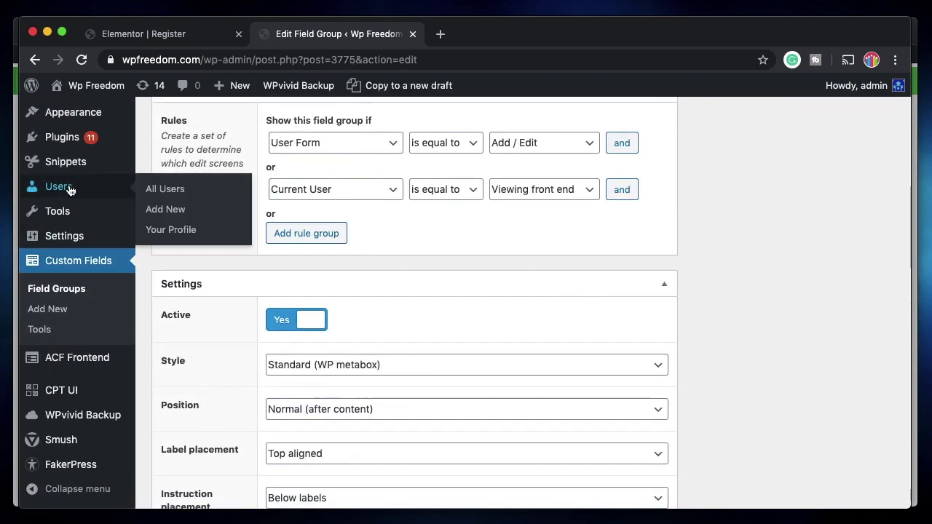
click(66, 188)
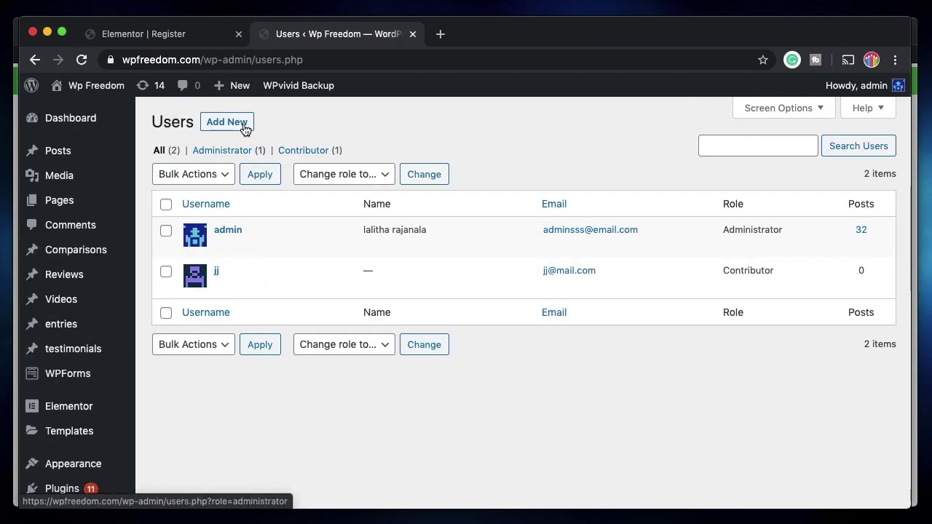
click(244, 127)
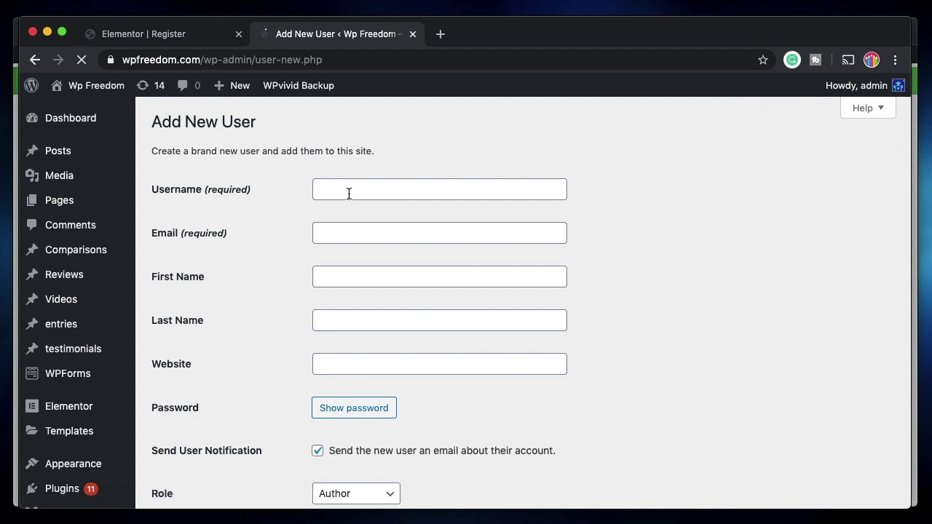
- Fill in the new user's username, e-mail, first name and last name
click(349, 193)
click(319, 234)
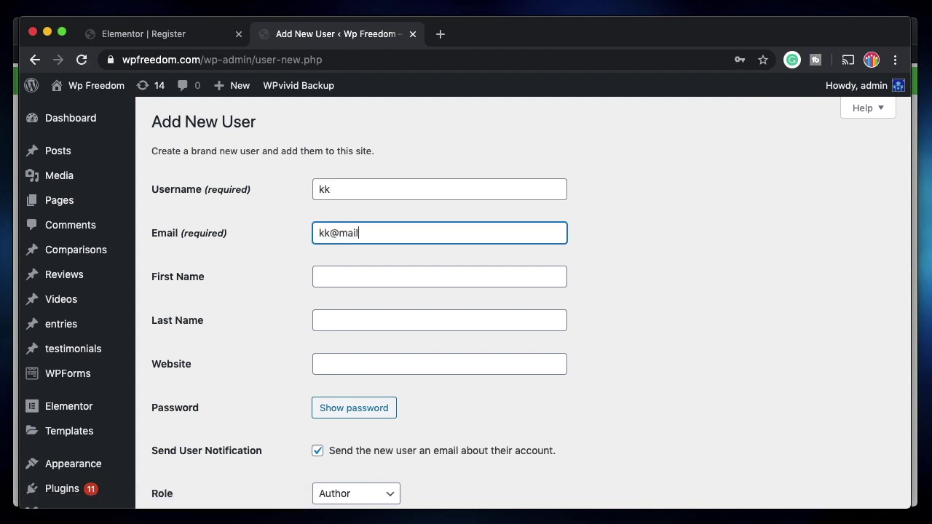
click(321, 277)
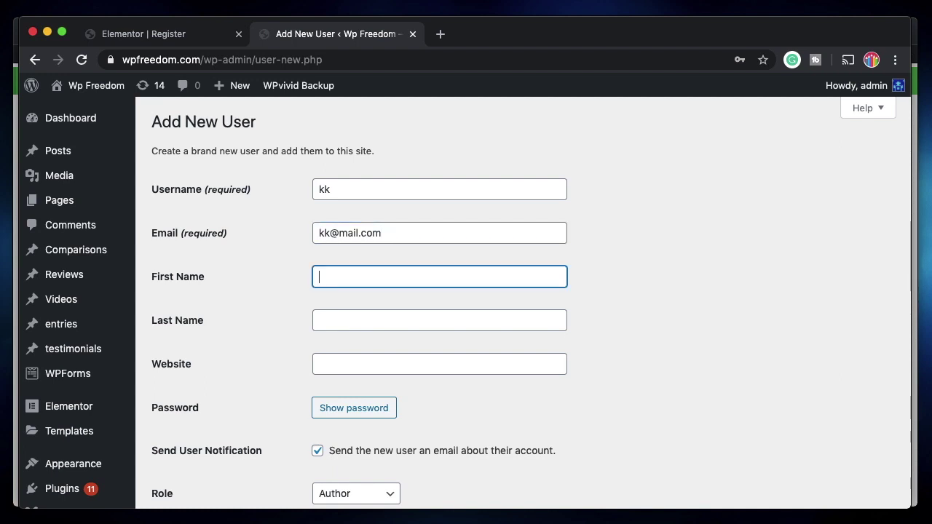
text(kk)
click(321, 320)
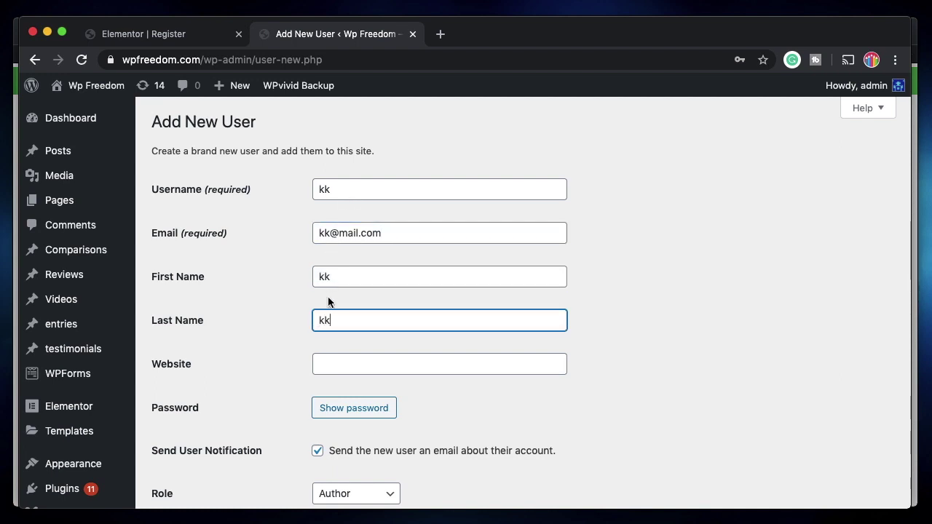
- Set a confirmed weak password, disable the notification e-mail and keep the Author role
click(354, 408)
triple_click(386, 408)
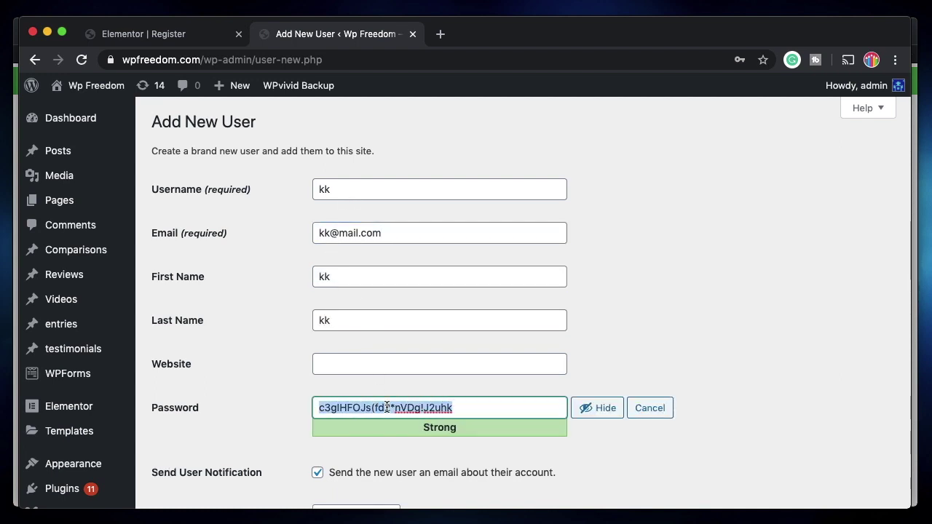
scroll(370, 410, down, 3)
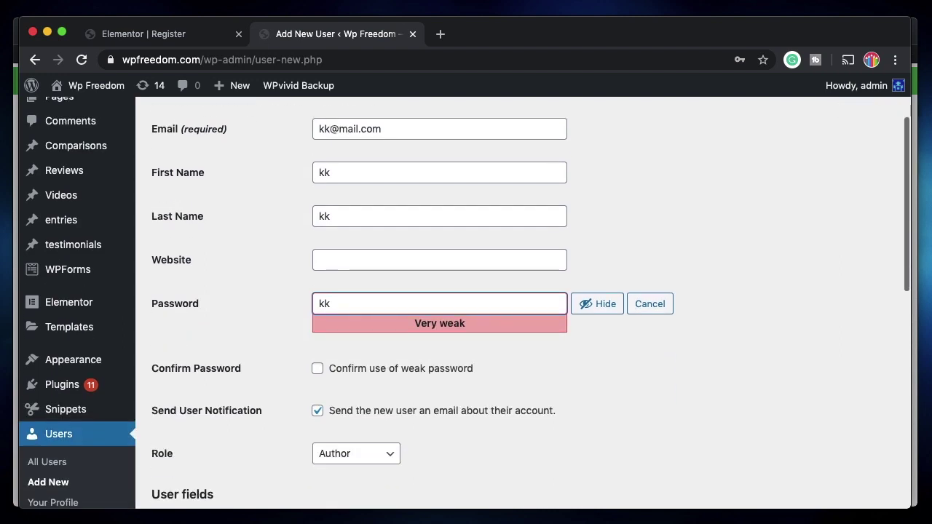
click(349, 369)
scroll(355, 421, down, 4)
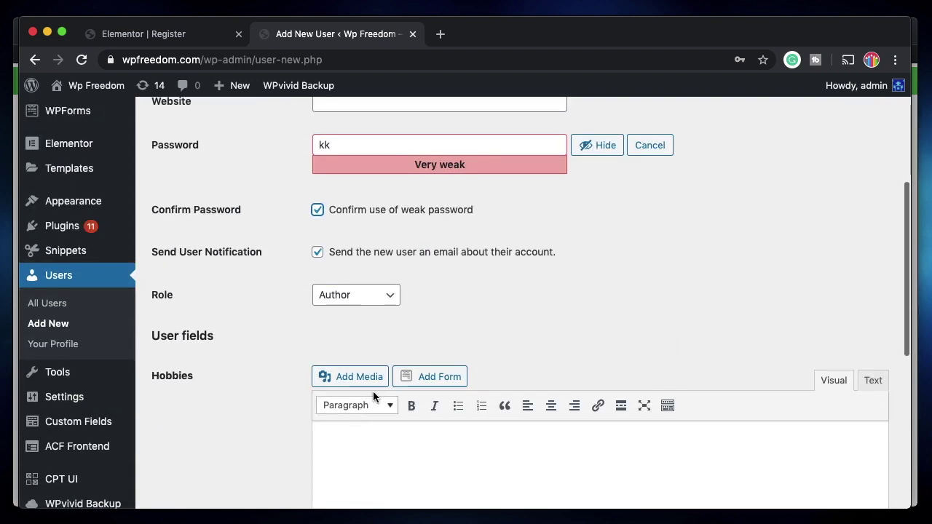
click(359, 254)
click(357, 295)
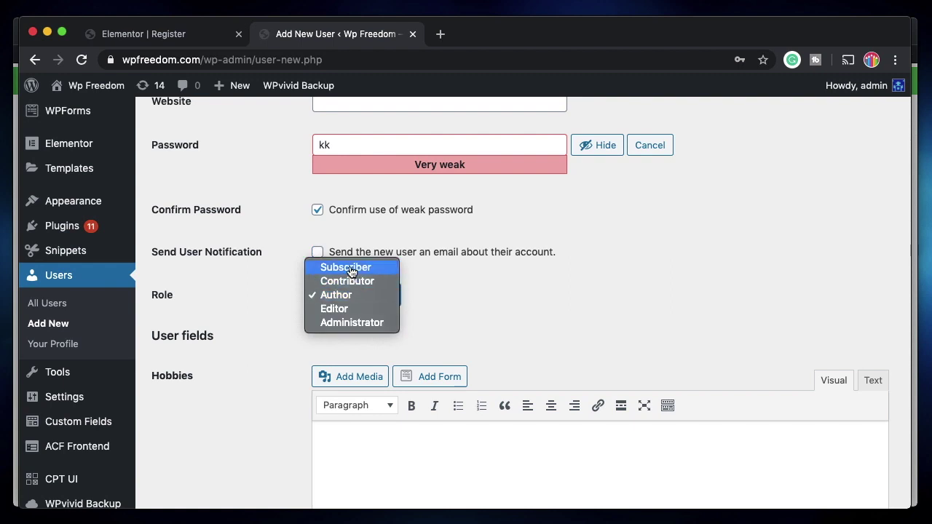
click(437, 303)
scroll(405, 375, down, 5)
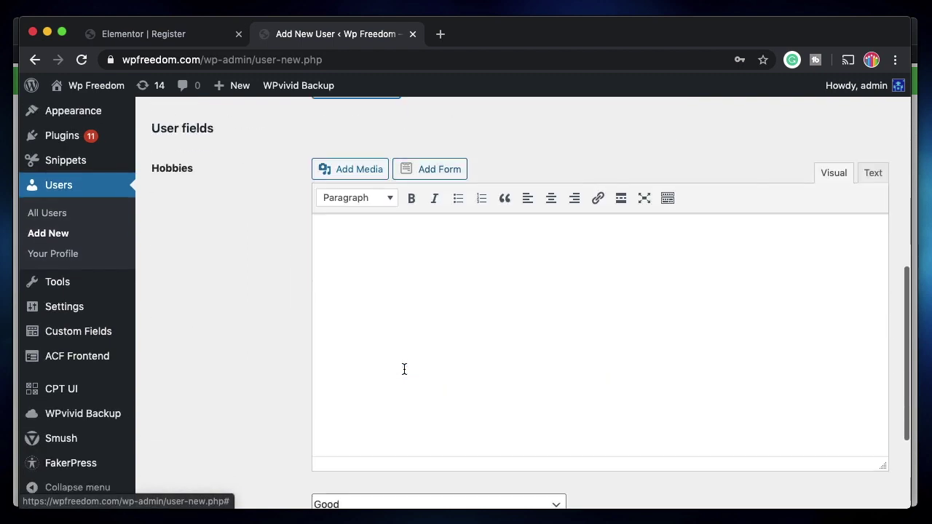
scroll(385, 306, up, 1)
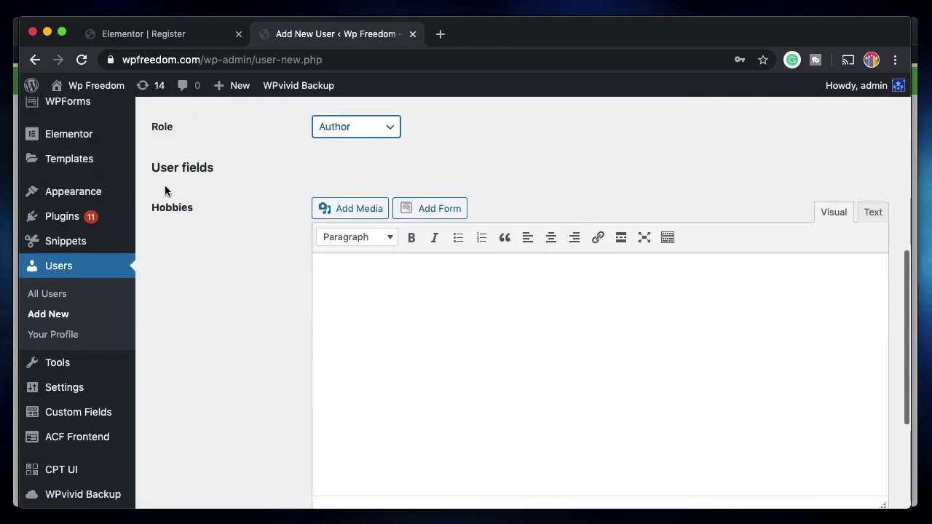
scroll(217, 294, down, 5)
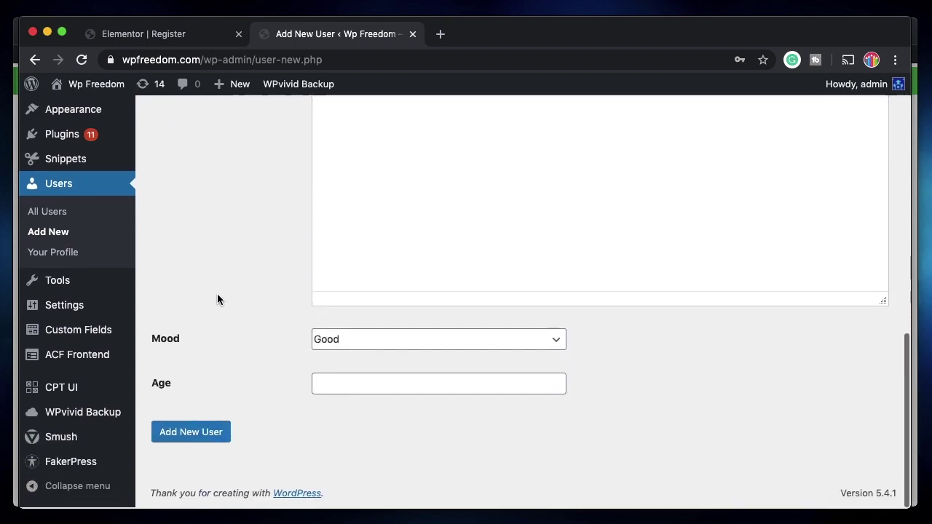
scroll(217, 294, up, 8)
scroll(354, 412, down, 2)
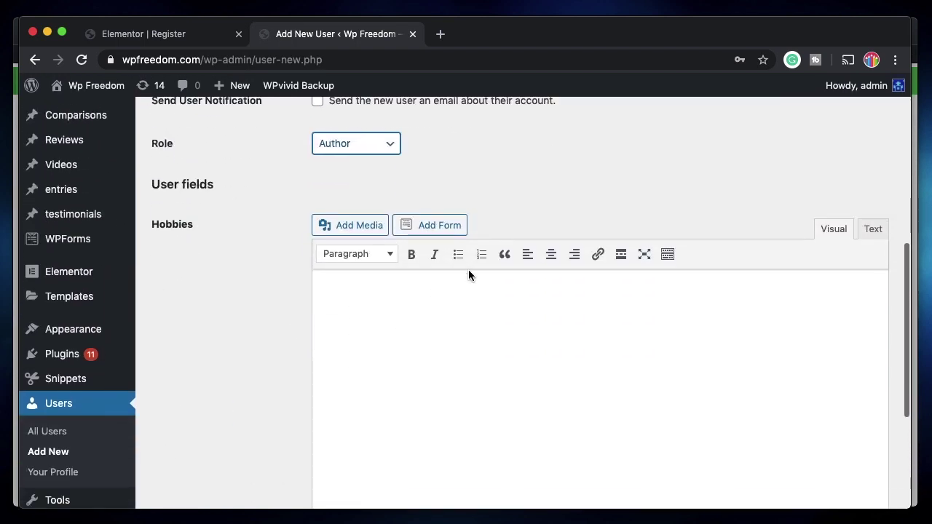
- Enter the hobbies Dancing, Singing and Yoga as a bulleted list with Singing bold
click(458, 254)
text(Dancing Singing Yoga)
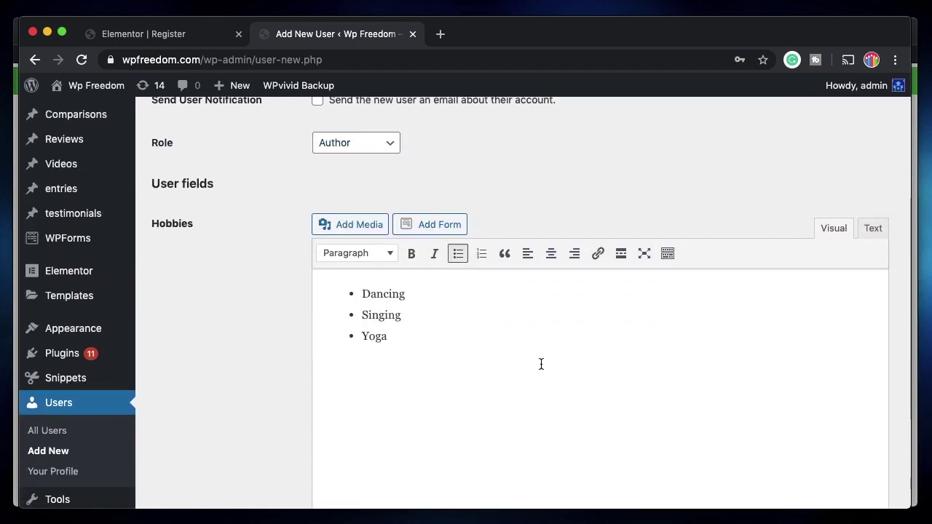
scroll(540, 363, down, 5)
scroll(404, 317, up, 3)
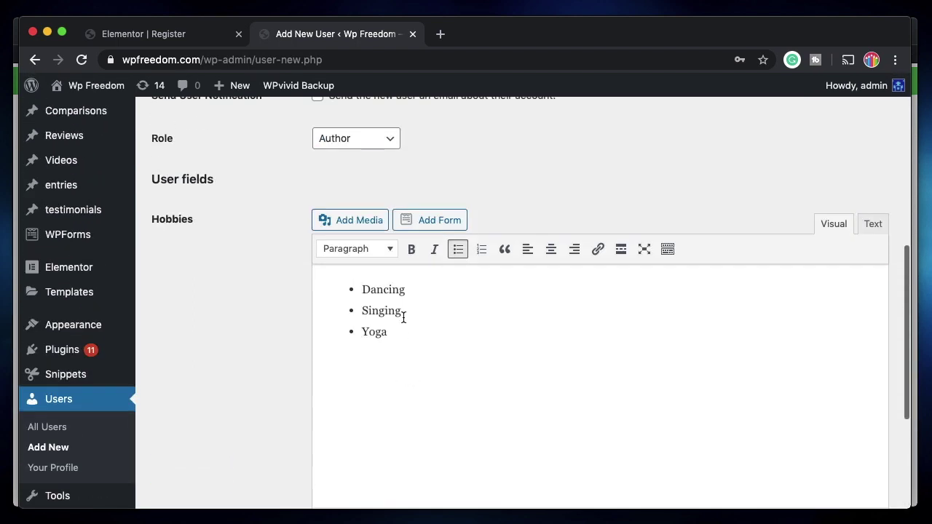
double_click(381, 309)
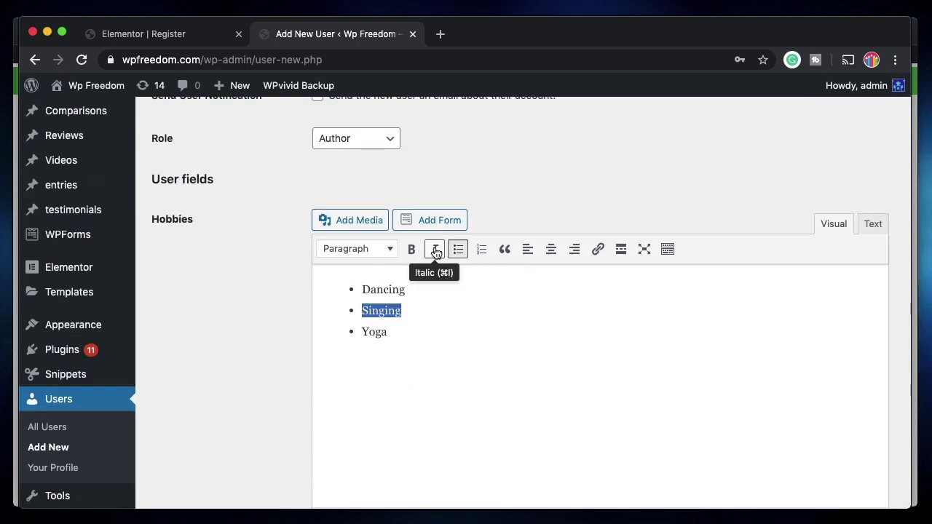
click(412, 250)
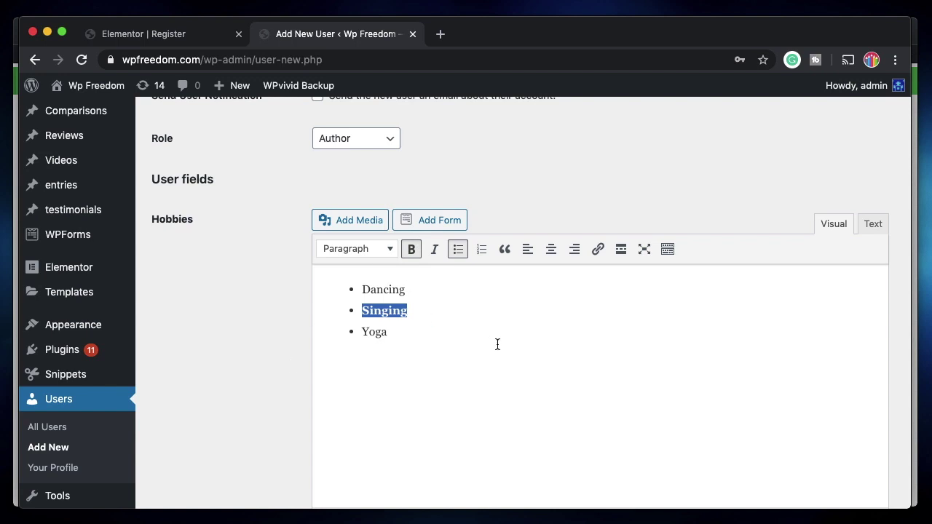
- Set Mood to Bad and Age to 23, then create the user
scroll(276, 369, down, 5)
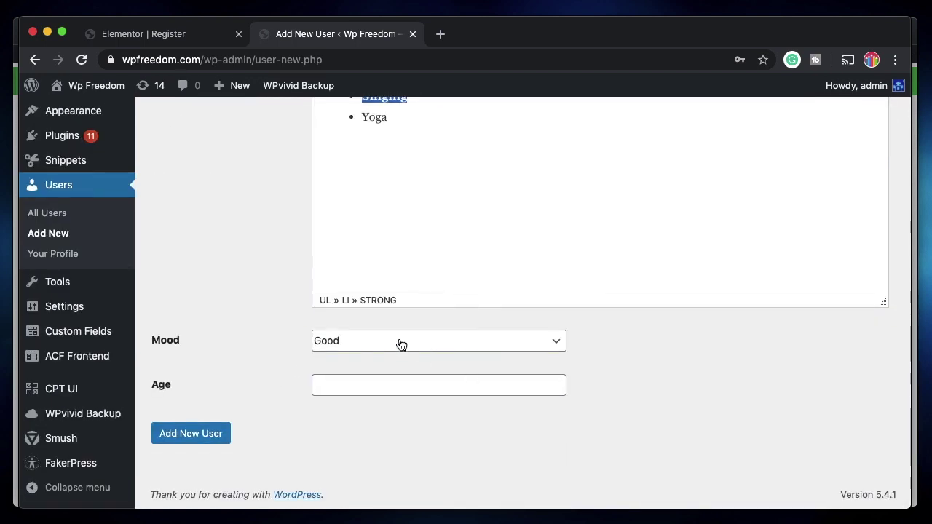
click(400, 346)
click(375, 355)
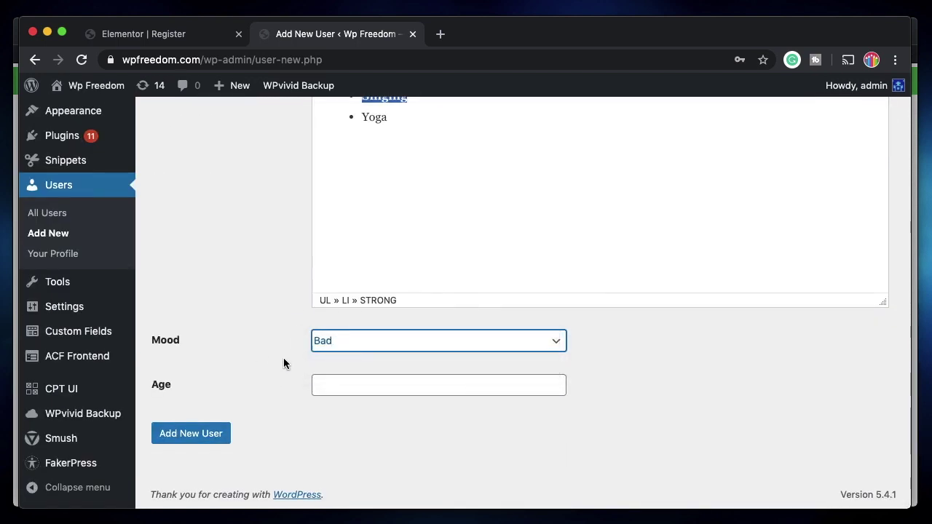
click(358, 382)
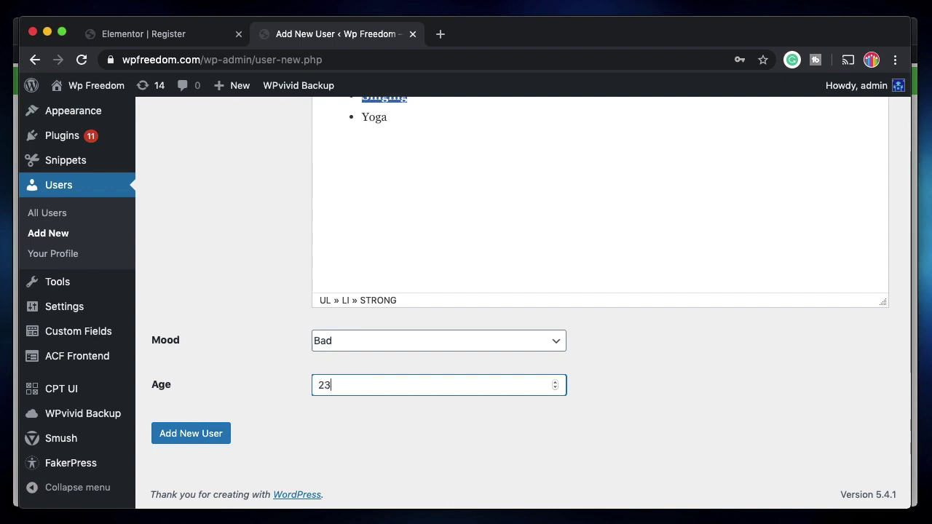
click(204, 437)
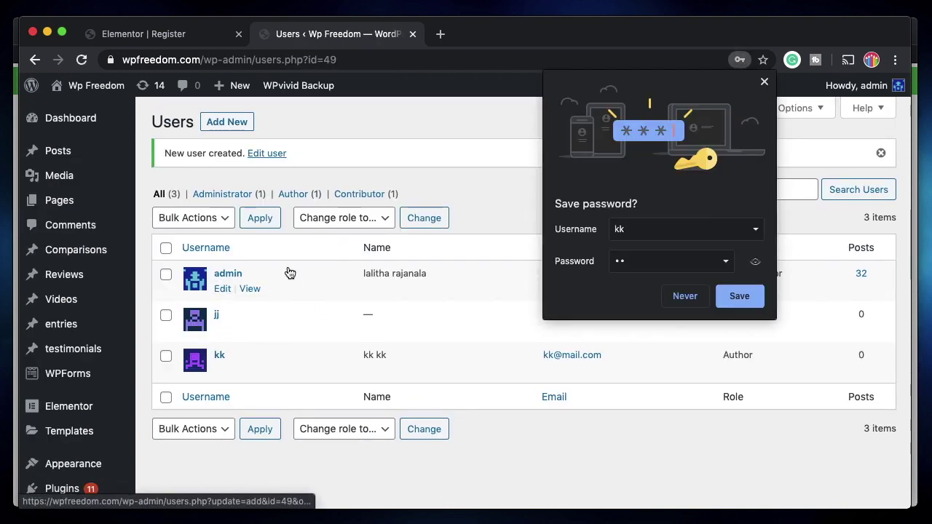
- Decline saving the password and open the new user's profile to check Hobbies, Mood and Age
click(683, 297)
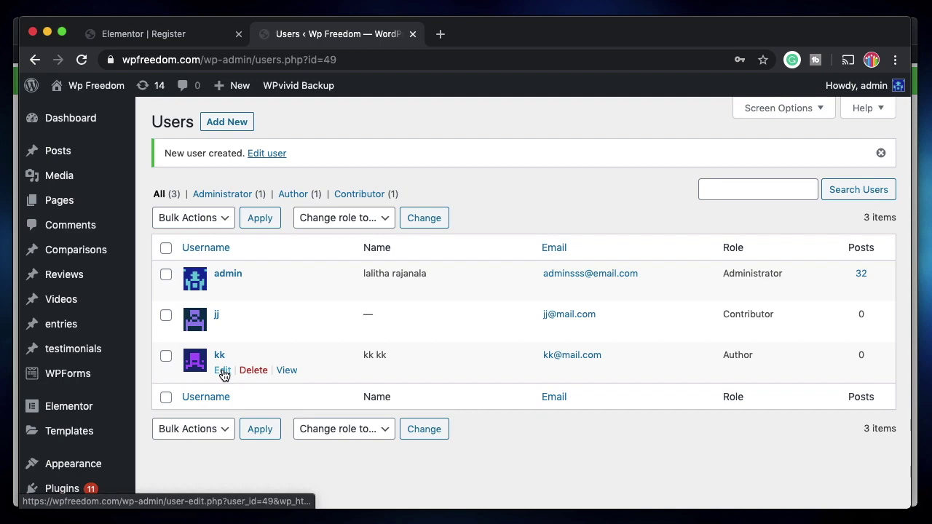
click(222, 371)
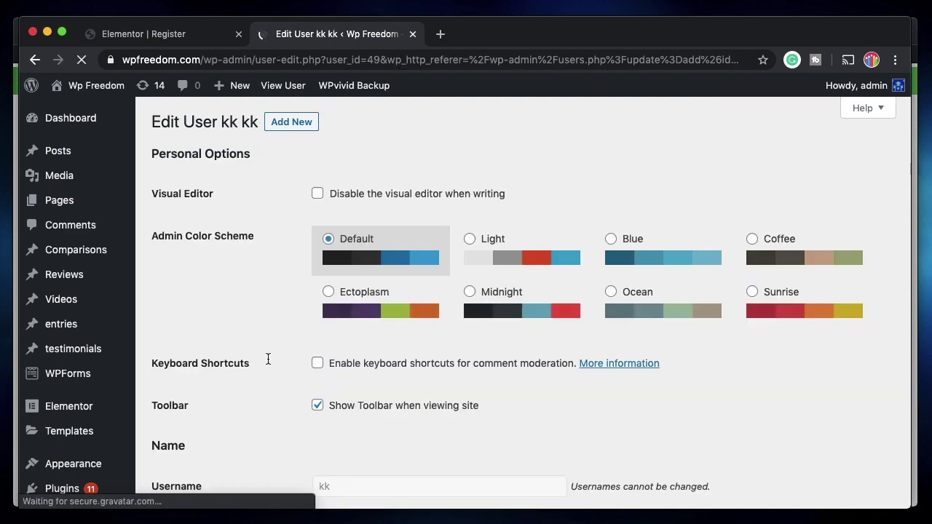
scroll(285, 399, down, 3)
scroll(285, 399, down, 5)
scroll(285, 399, up, 6)
scroll(286, 399, down, 8)
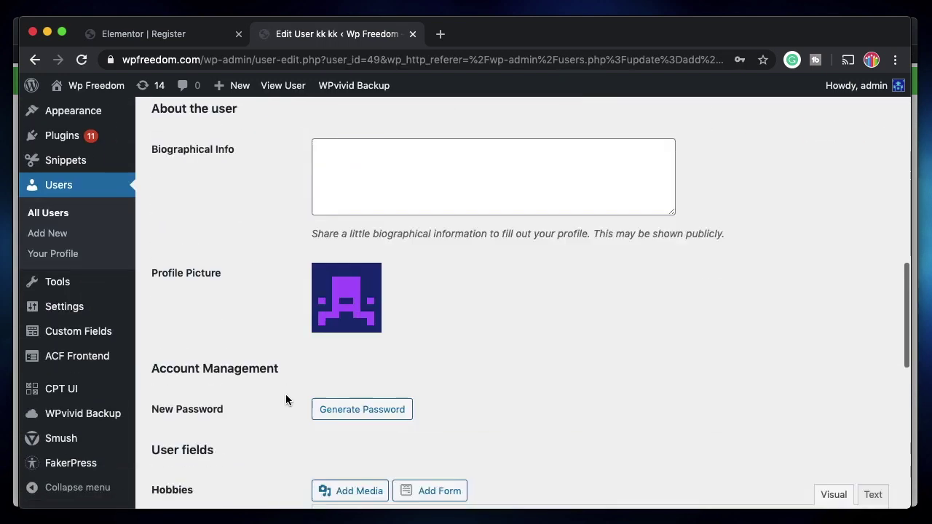
scroll(393, 328, down, 2)
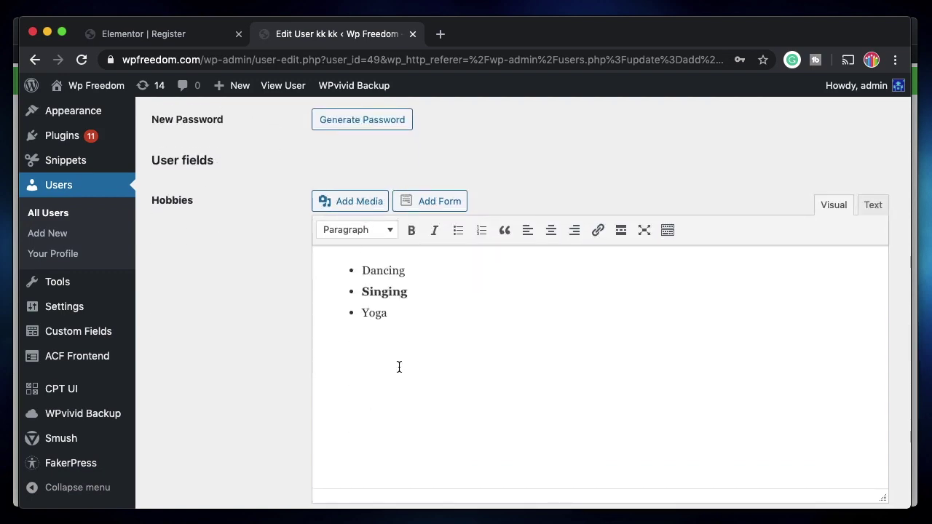
scroll(399, 367, down, 5)
scroll(386, 290, up, 15)
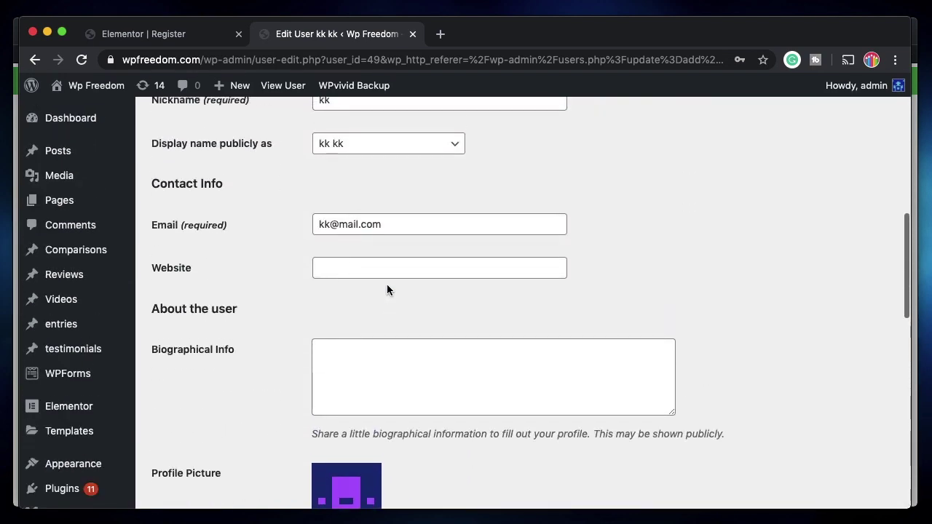
scroll(375, 262, down, 10)
scroll(252, 255, up, 15)
- Switch to the Safari window showing the front-end Register page
scroll(253, 254, down, 8)
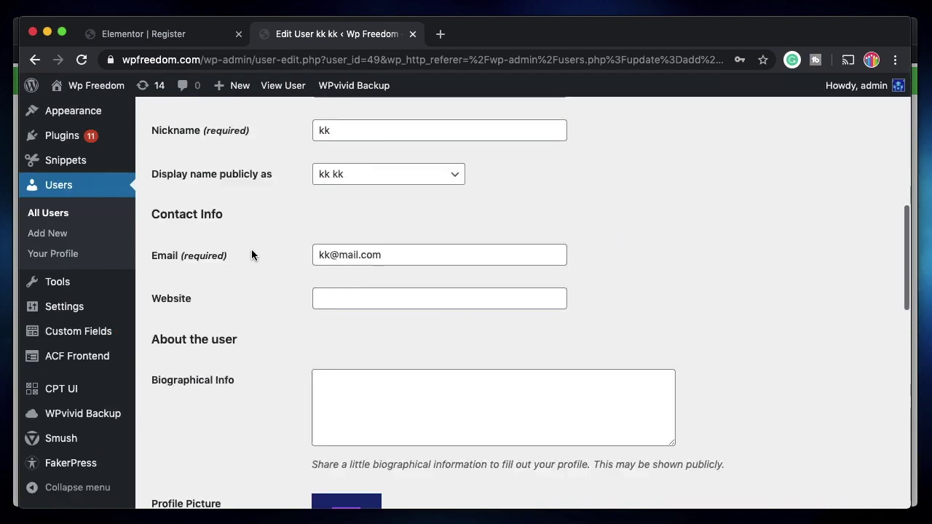
scroll(252, 255, down, 1)
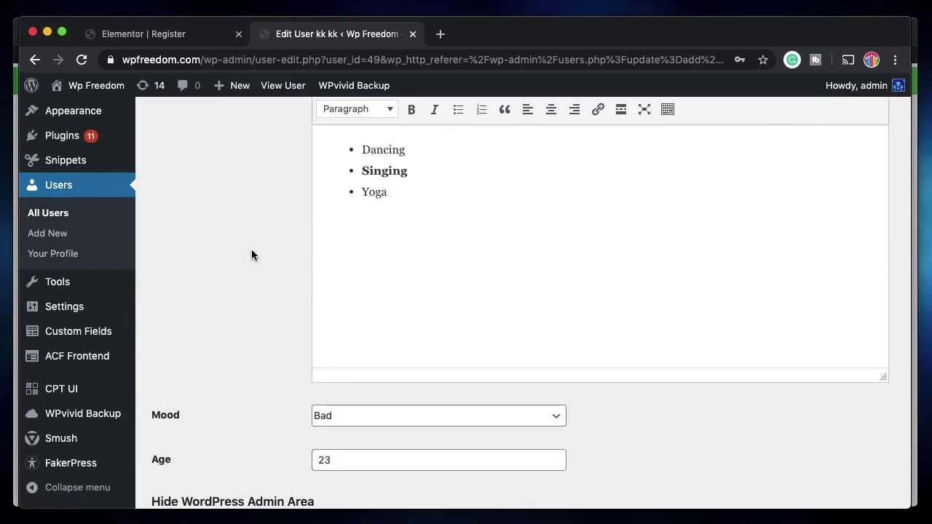
key(ctrl+Up)
click(639, 147)
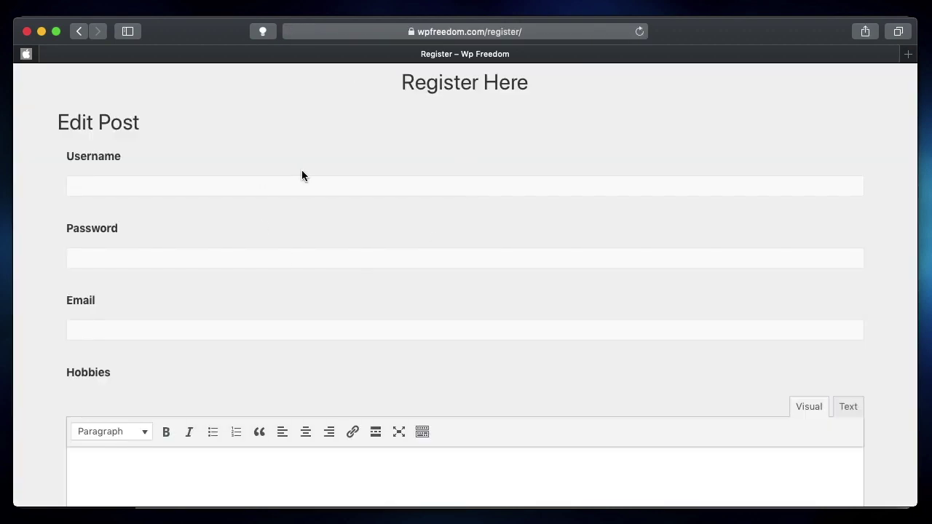
- Enter the new user's username, password and e-mail on the Register page
scroll(328, 306, down, 1)
scroll(250, 337, down, 10)
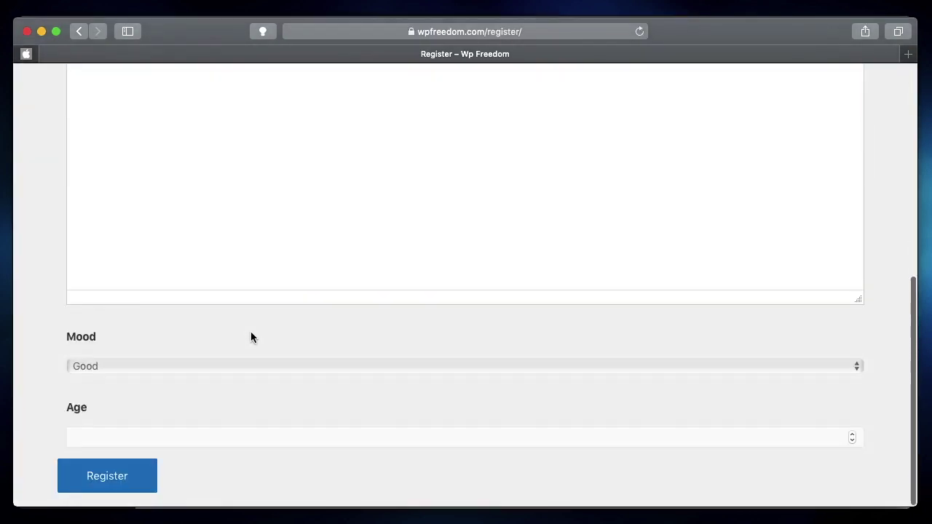
scroll(250, 337, up, 10)
click(152, 180)
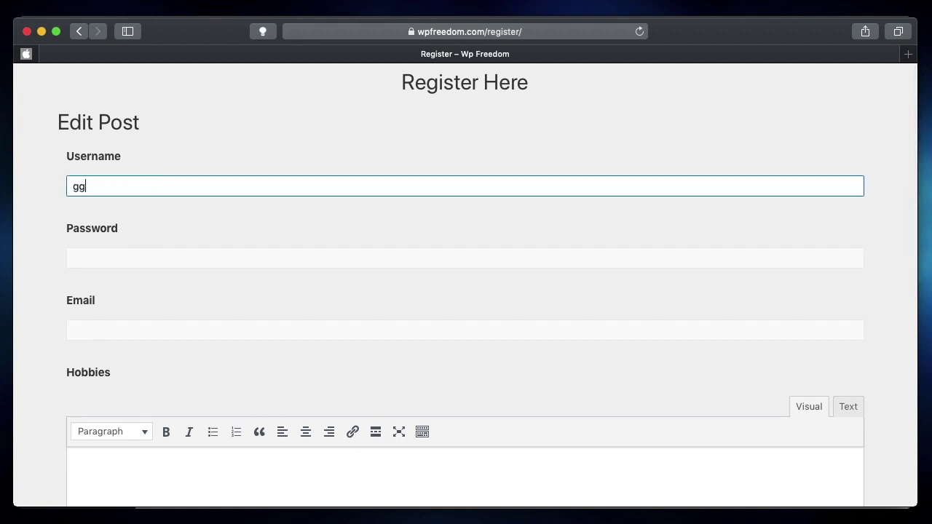
click(73, 258)
click(73, 330)
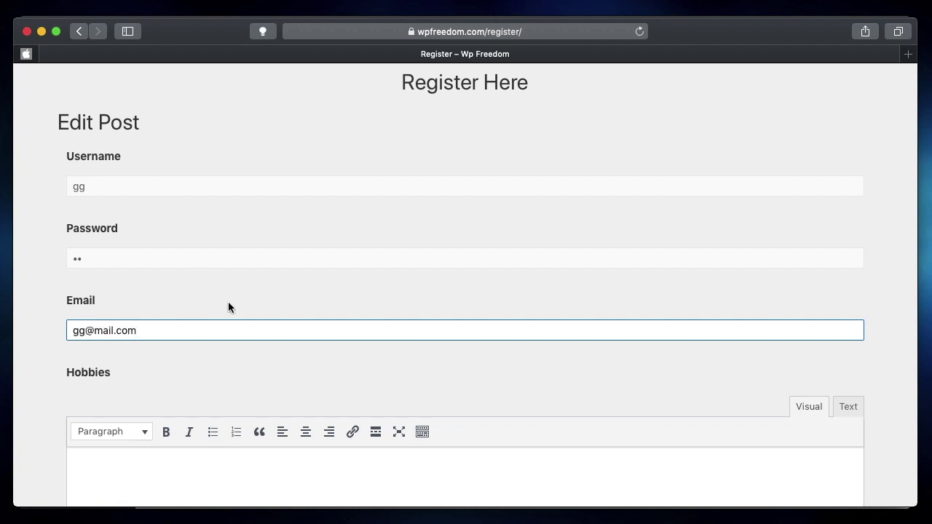
- Add hobbies Dancing and Hustling, keep Mood Good, enter Age 26 and submit the registration
scroll(229, 307, down, 4)
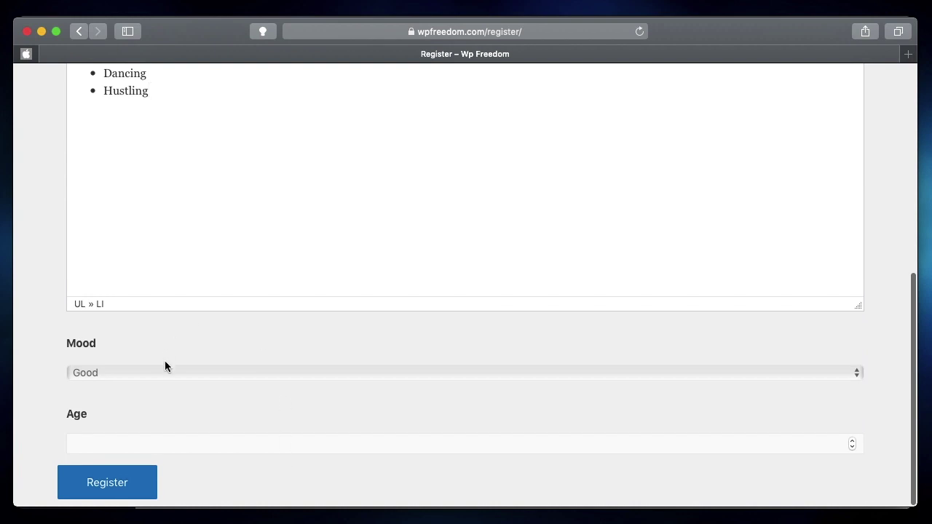
click(167, 375)
click(160, 377)
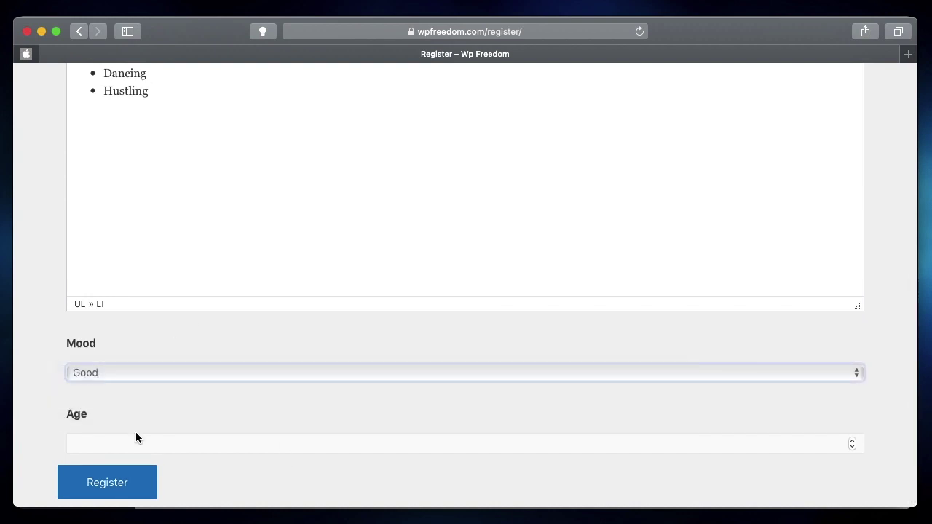
click(146, 445)
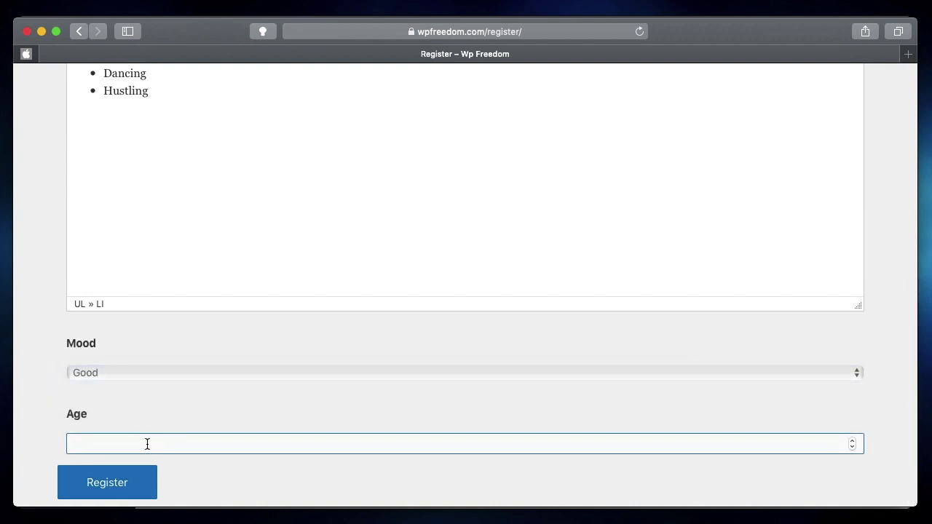
click(132, 495)
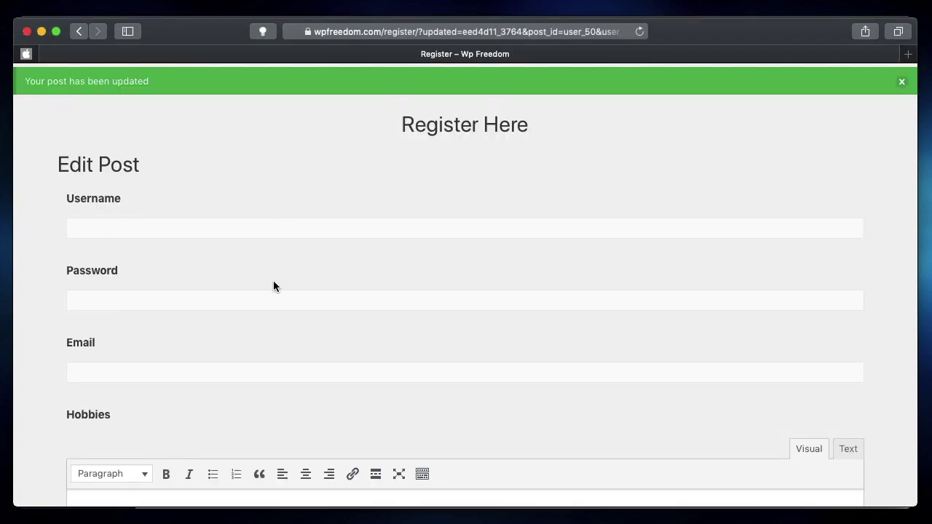
key(ctrl+Up)
- Return to the Safari window with the Register page
click(352, 401)
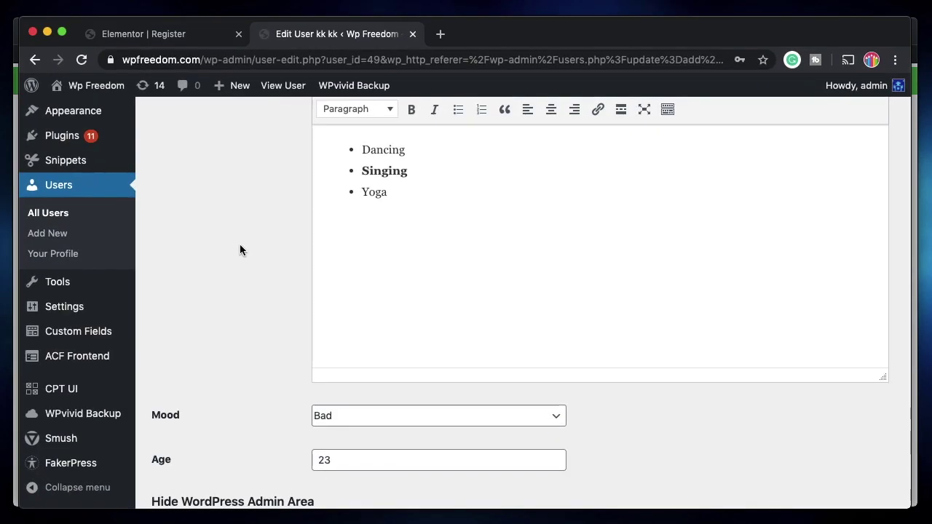
scroll(262, 300, up, 10)
key(ctrl+Up)
click(566, 170)
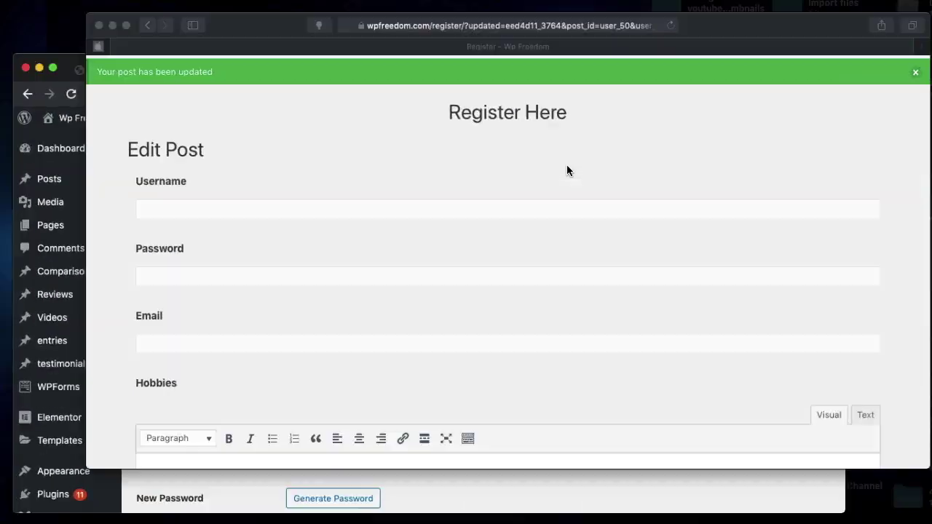
- Go to wpfreedom.com/wp-admin and log in with the newly registered user's credentials
key(super+l)
text(wpfreedom.com/wp0)
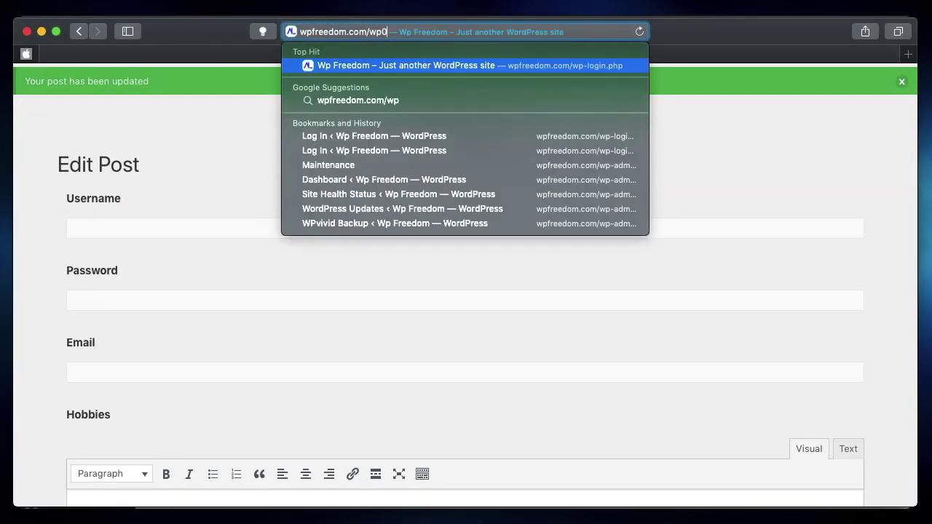
key(BackSpace)
text(-a)
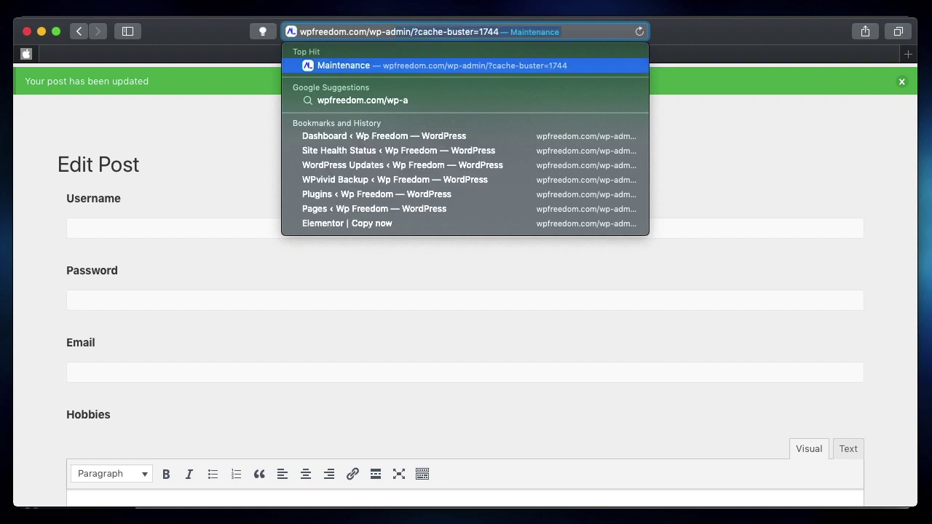
text(dmin)
key(Return)
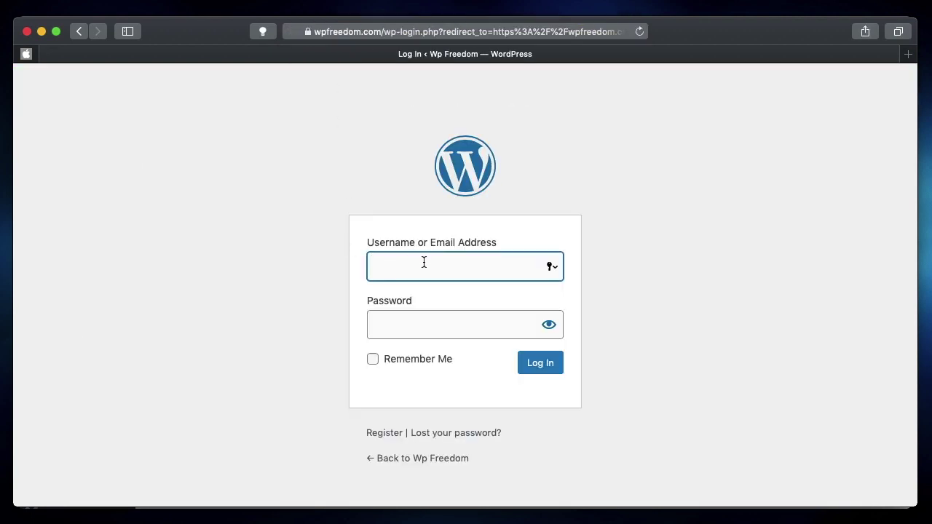
text(gg)
key(Tab)
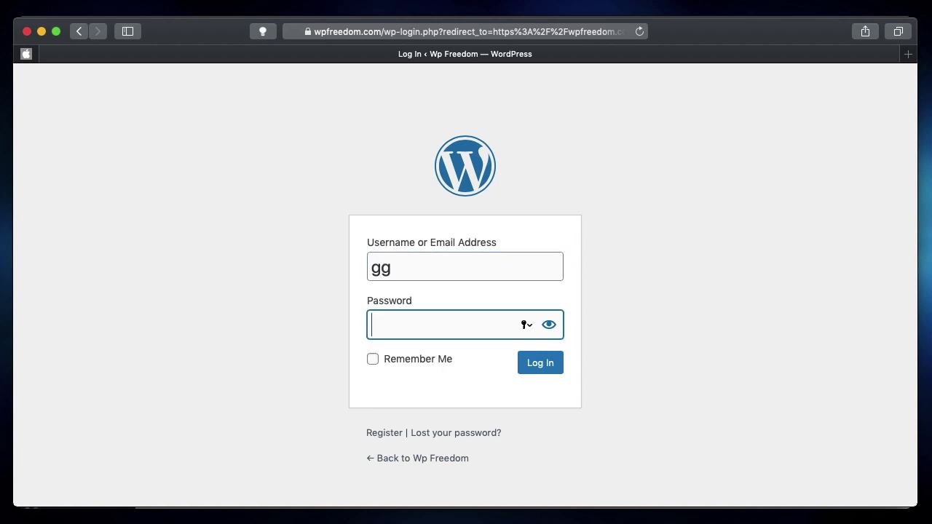
click(545, 369)
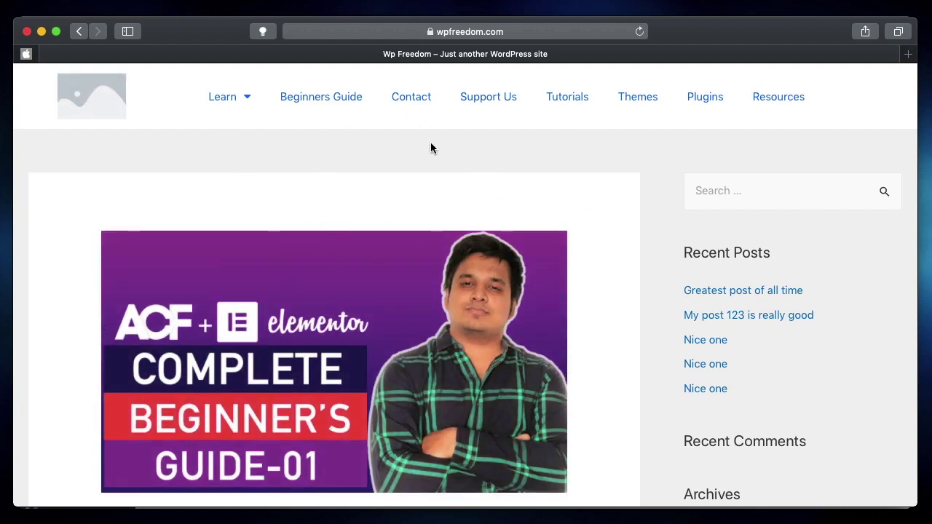
- Scroll through the site's home page shown after login
scroll(420, 269, down, 3)
scroll(420, 270, down, 20)
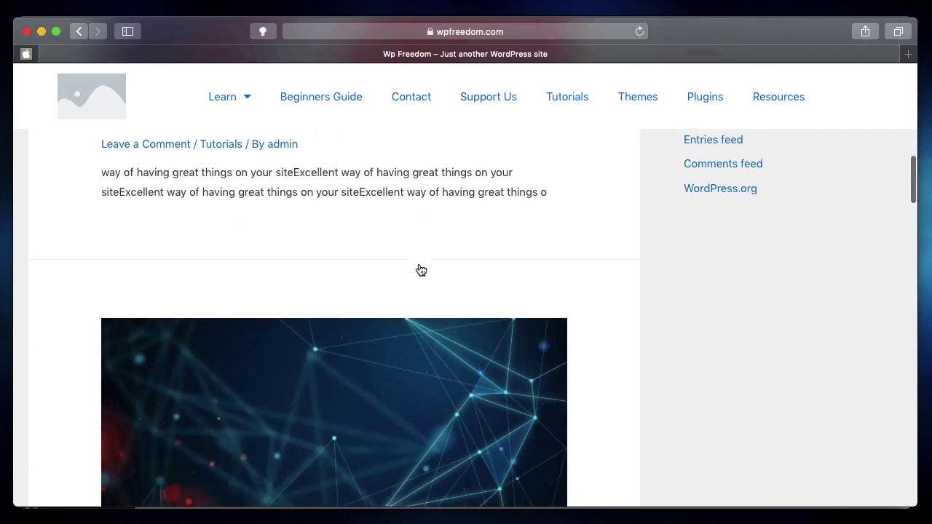
scroll(420, 269, down, 2)
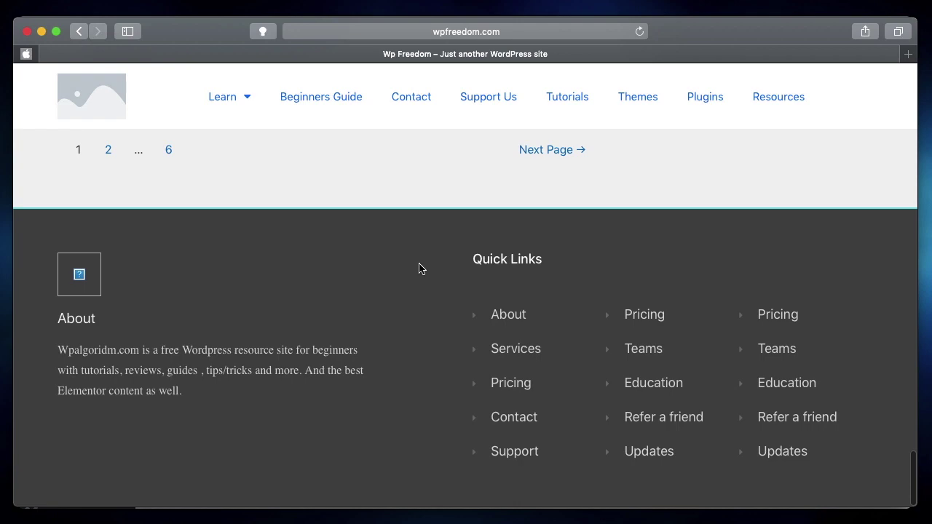
scroll(421, 269, up, 20)
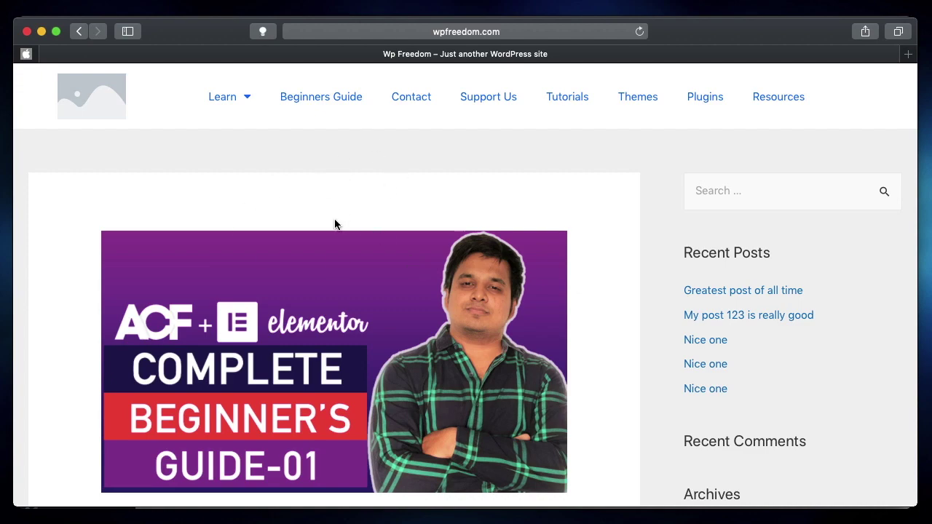
key(ctrl+Up)
- Return to the Register page in Elementor and review the form's Permissions and User options
click(191, 278)
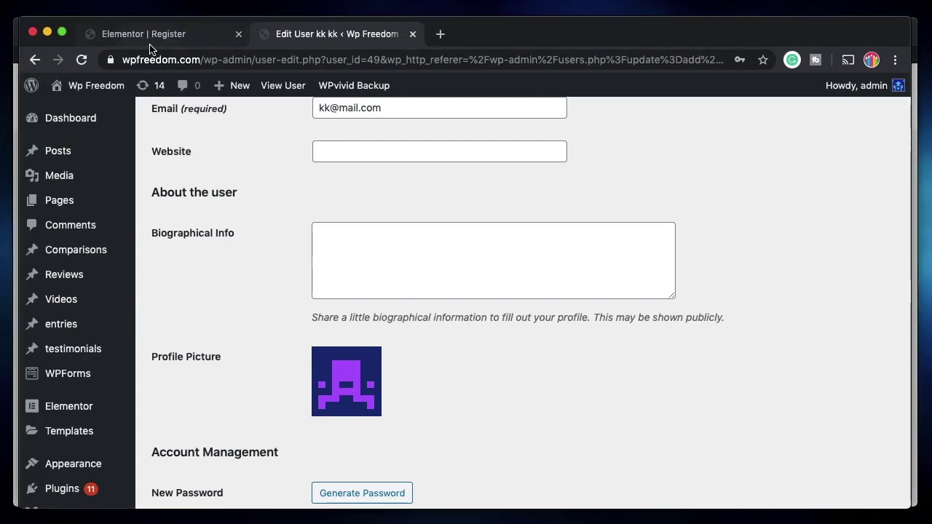
click(158, 36)
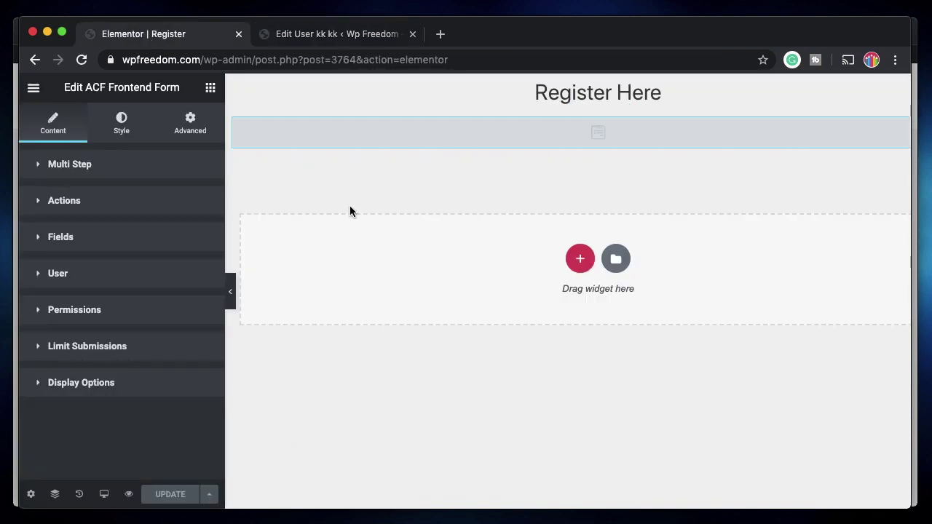
click(108, 312)
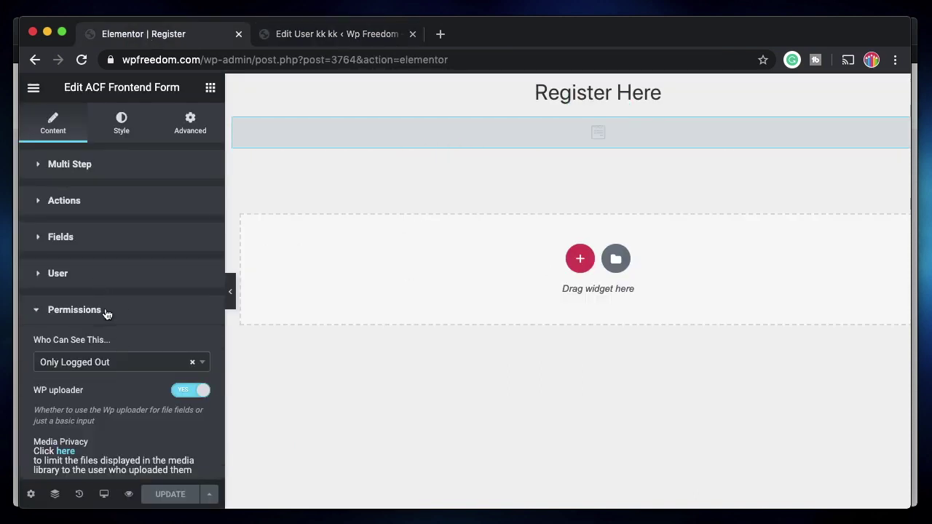
click(83, 274)
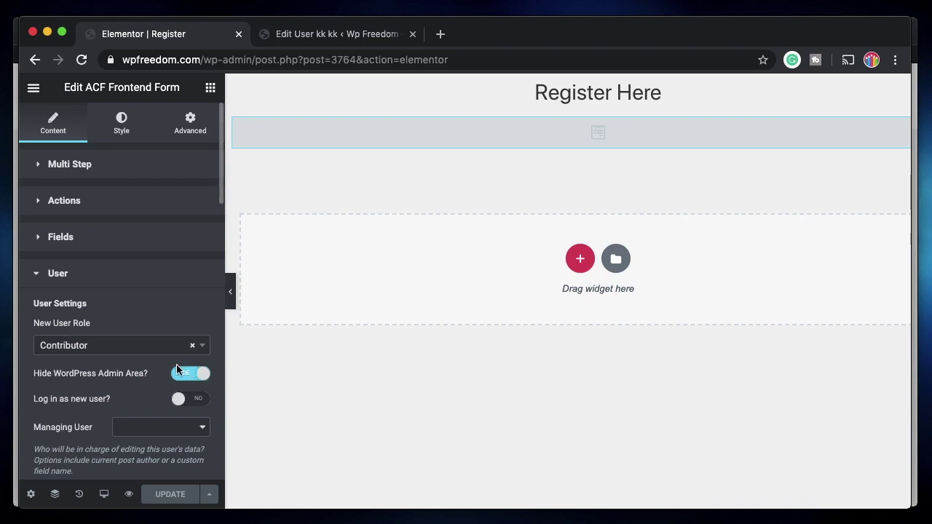
scroll(116, 418, down, 3)
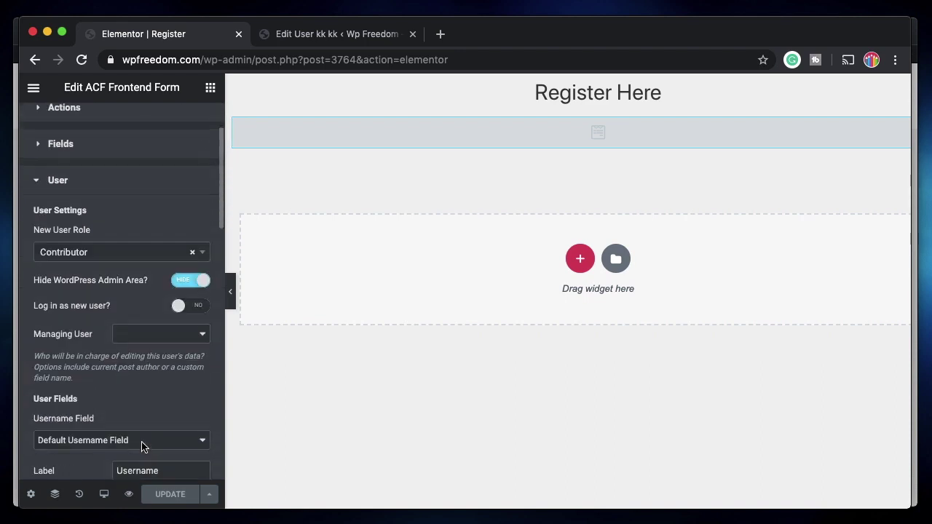
click(160, 318)
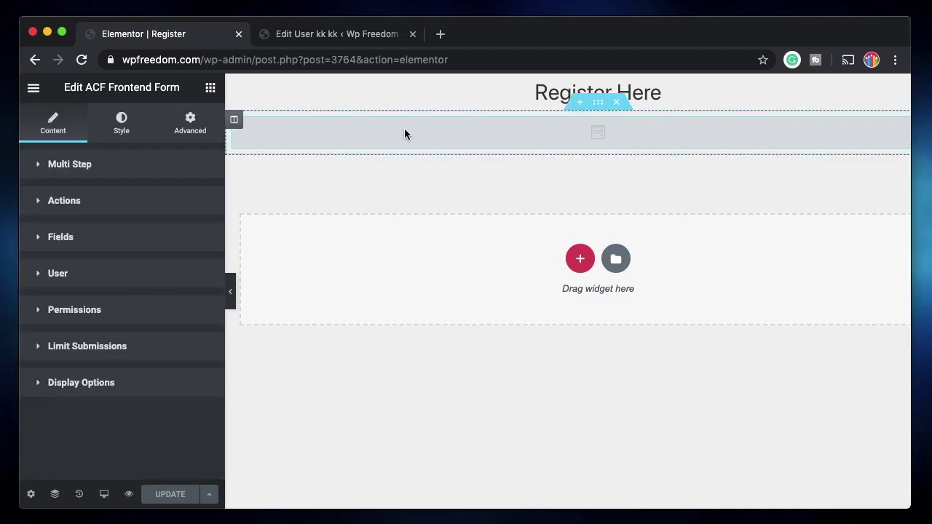
- Keep the form's visibility set to Only Logged Out
click(129, 310)
scroll(92, 431, down, 2)
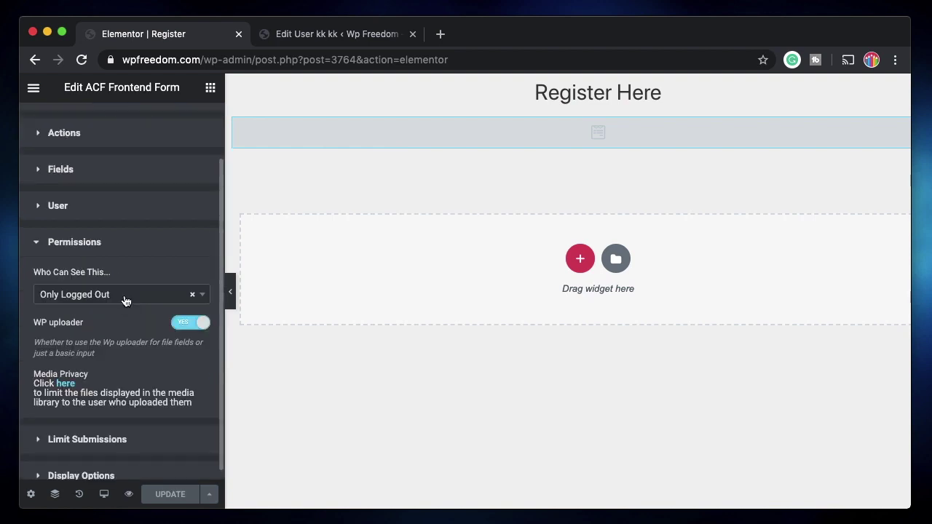
click(125, 297)
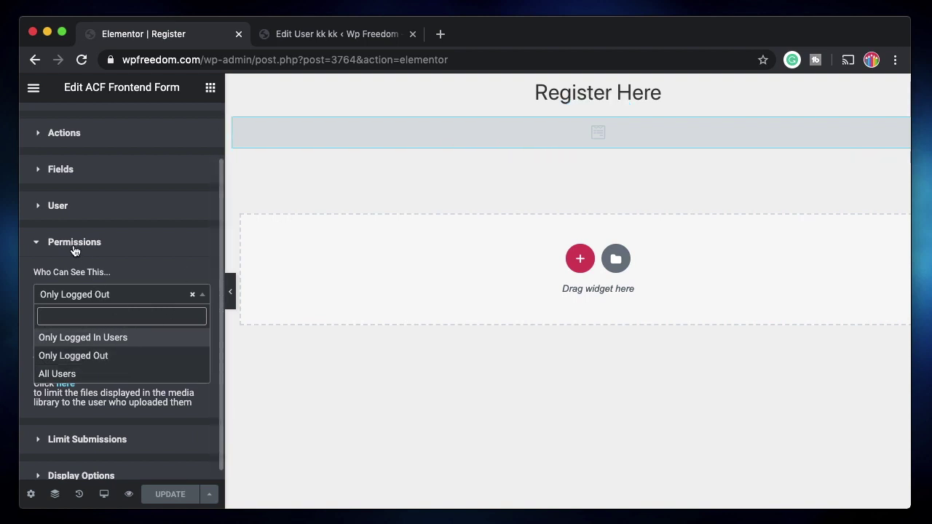
click(122, 295)
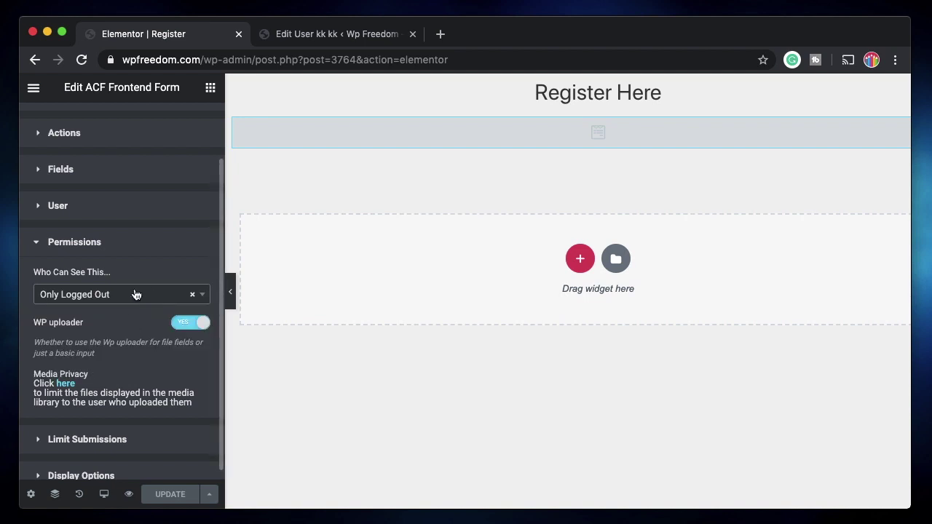
click(133, 242)
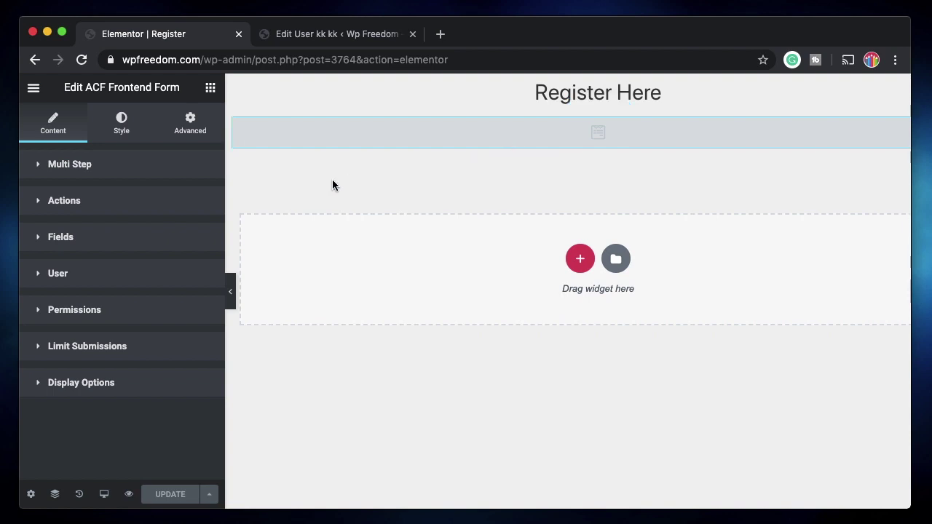
- Replace the submit message with "You're now registered! Welcome :)" and update the page
click(64, 200)
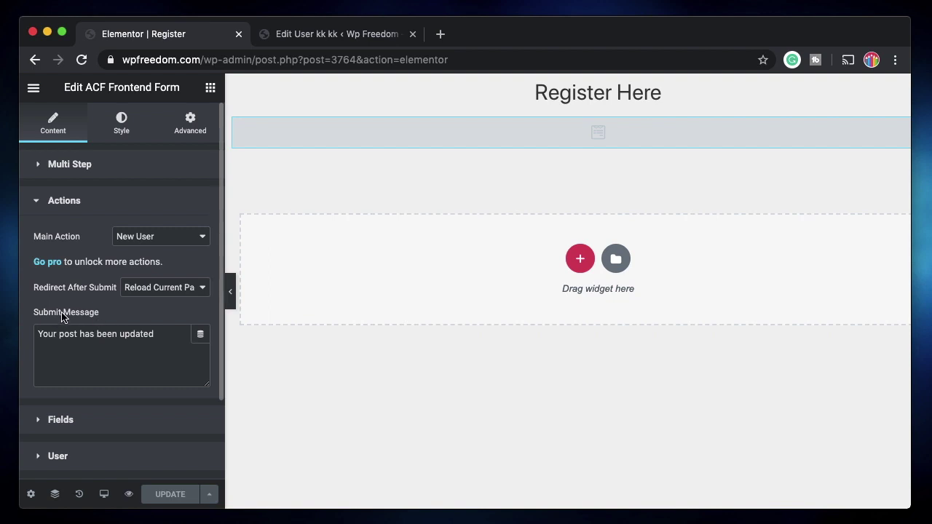
triple_click(69, 333)
text(You're now registered! Welcome :))
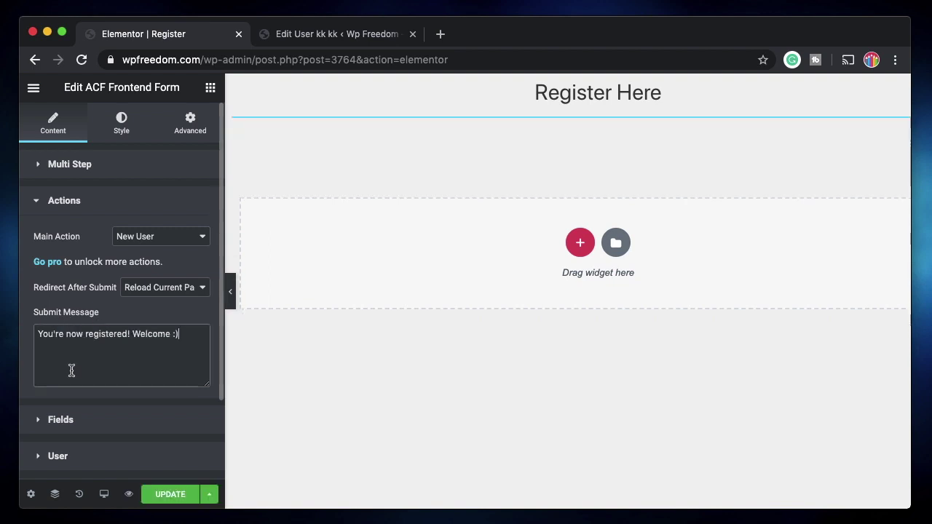
click(175, 501)
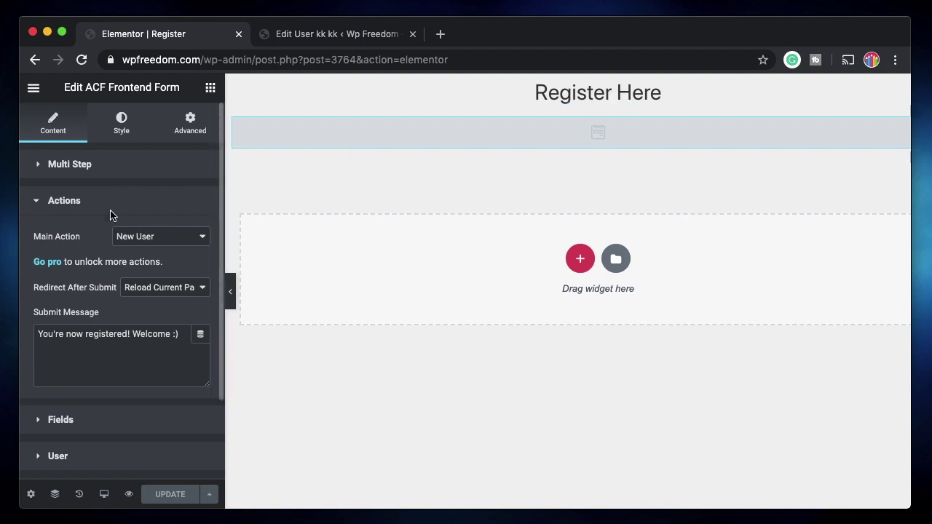
- Set the form's Main Action to Edit User
click(175, 244)
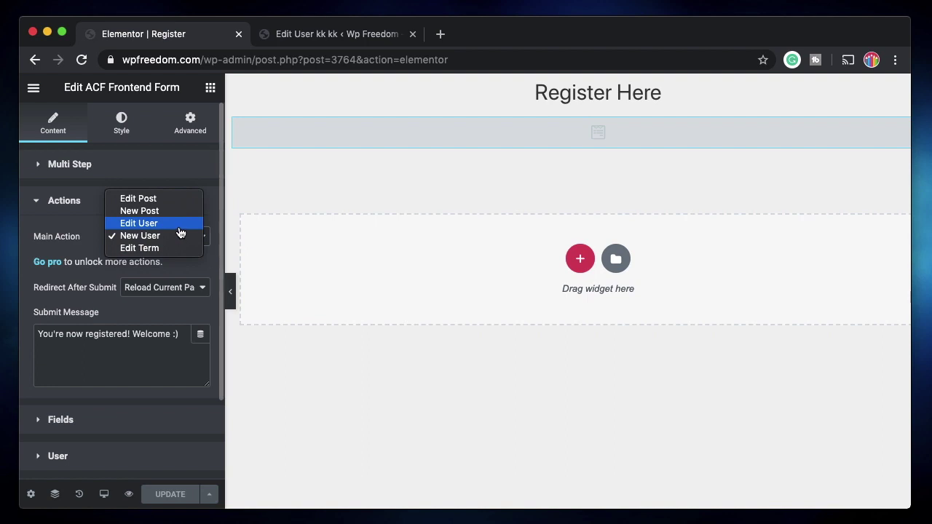
click(179, 224)
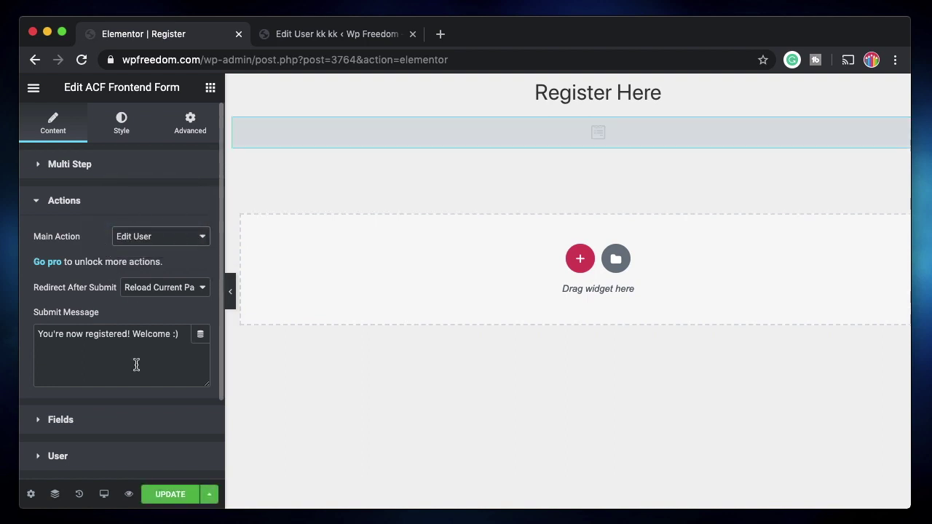
click(82, 209)
- Change the form title to 'Edit User' and the submit button text to 'Edit'
click(75, 238)
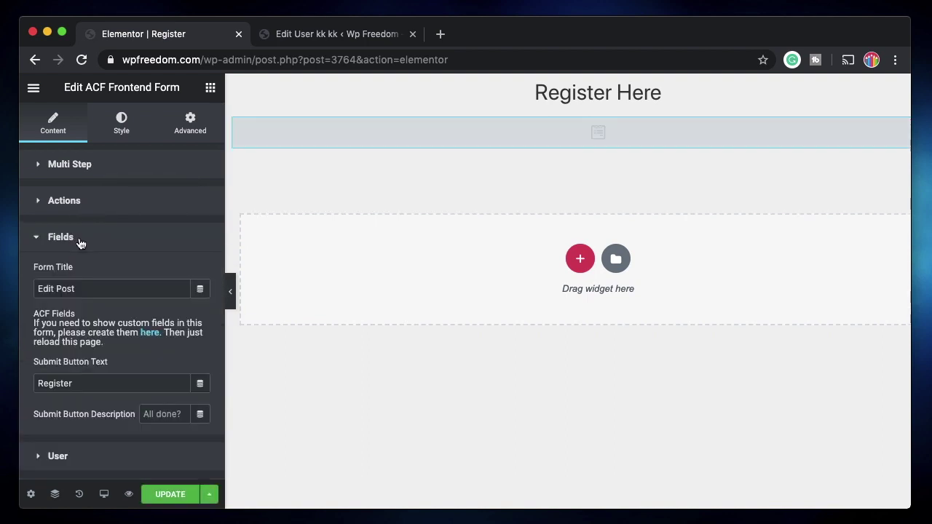
double_click(63, 290)
text(User)
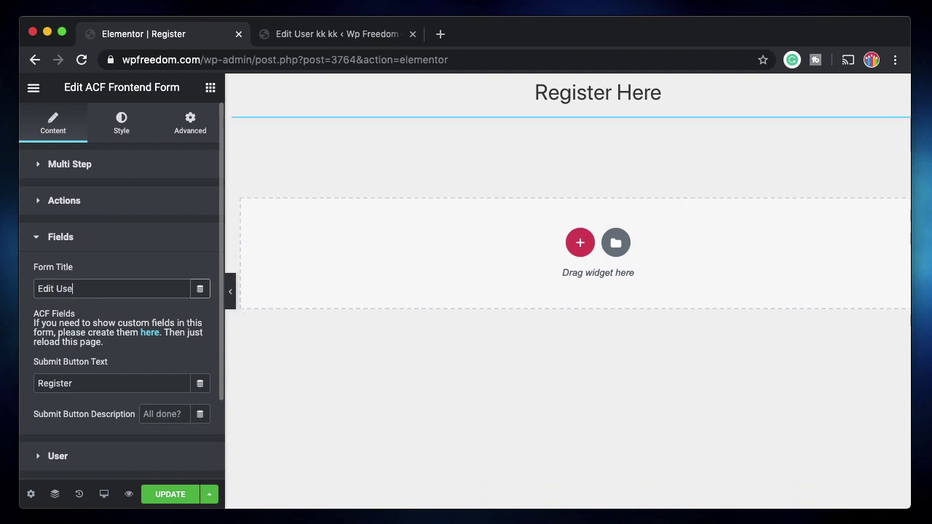
double_click(56, 385)
text(Edit)
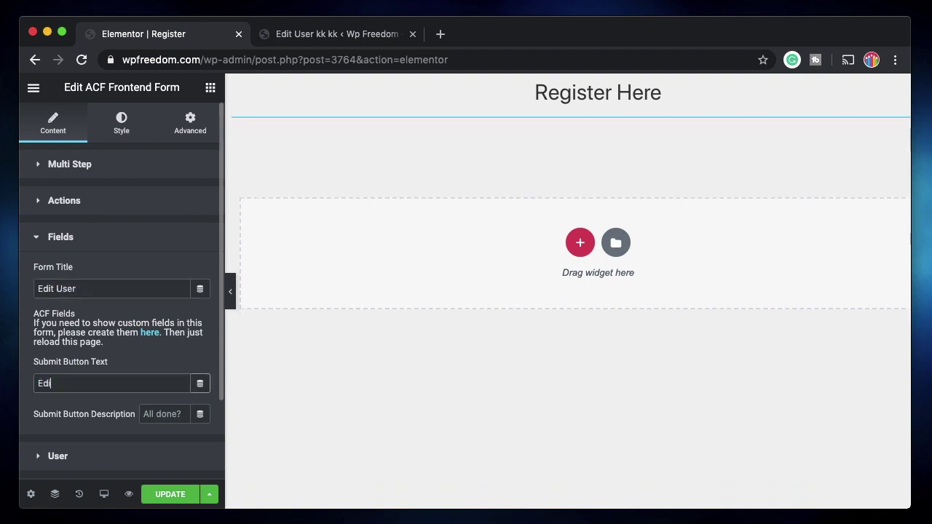
click(66, 239)
click(99, 281)
scroll(88, 343, down, 2)
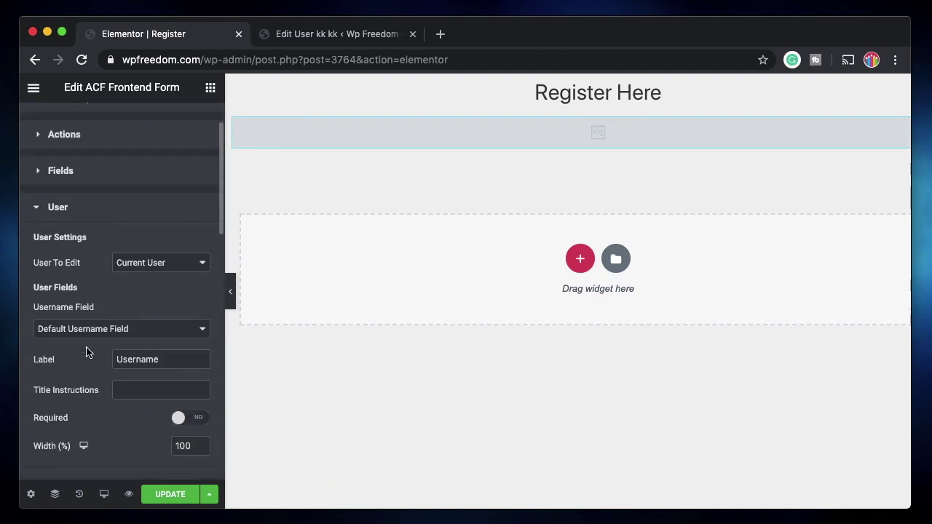
- Keep User To Edit as Current User and set the Username field to None/Custom
click(173, 259)
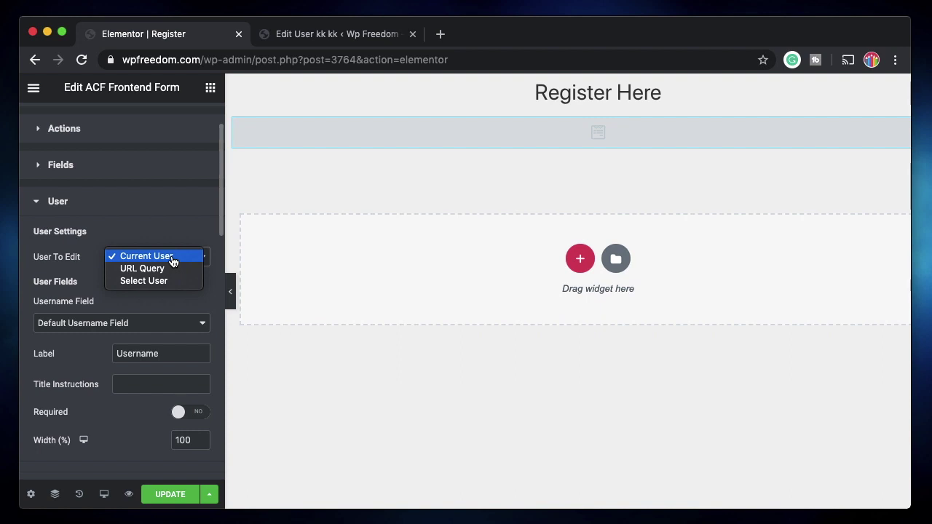
click(172, 257)
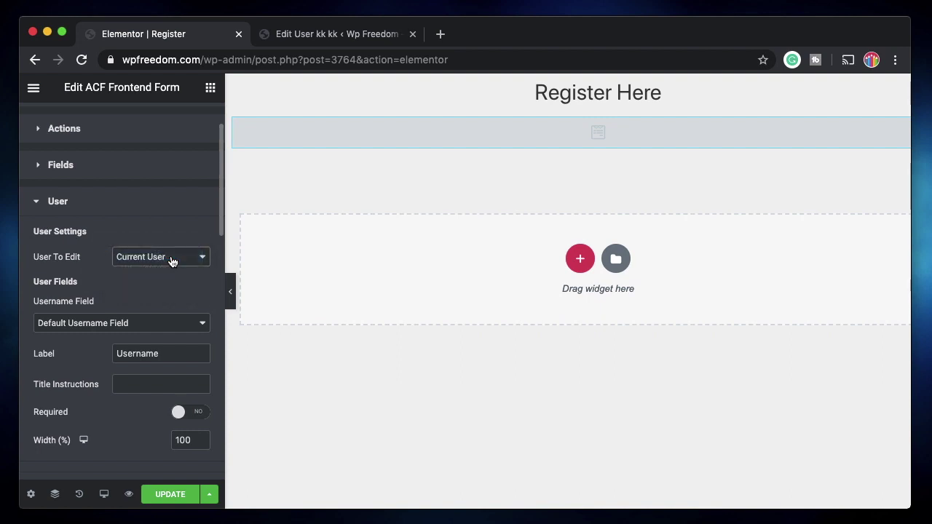
click(138, 324)
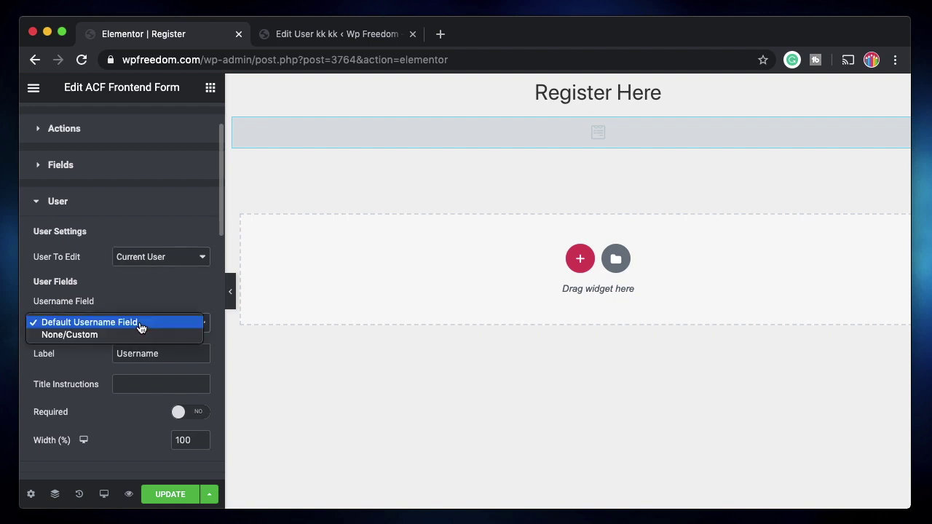
click(58, 335)
scroll(110, 337, down, 3)
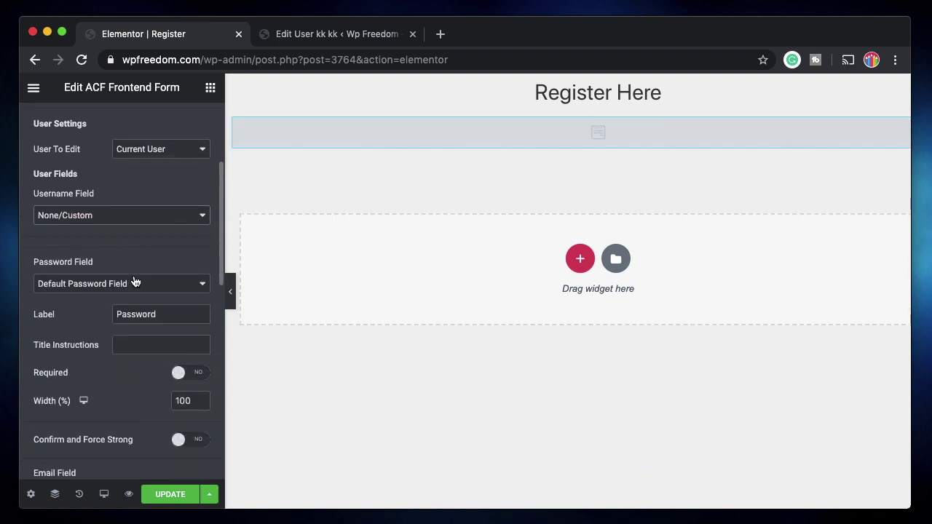
- Set both the Password and Email fields to None/Custom
click(136, 283)
click(120, 262)
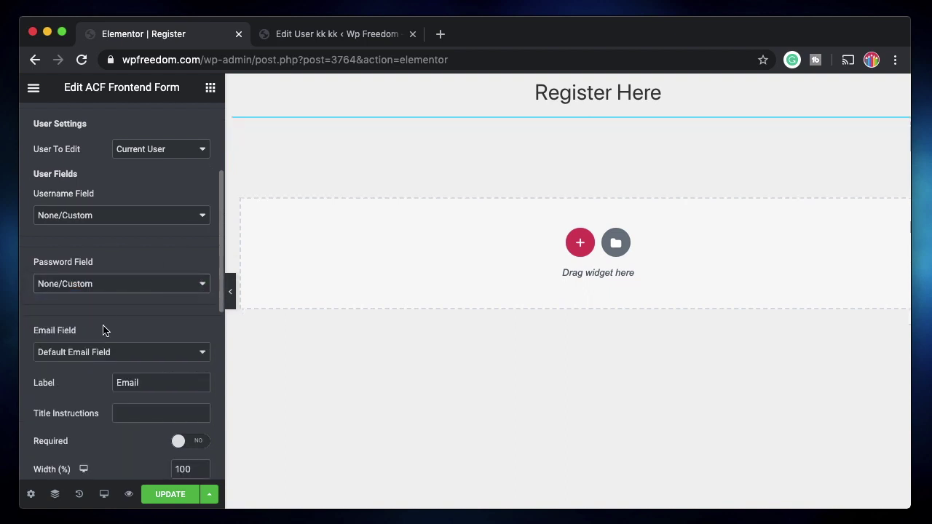
scroll(113, 291, down, 1)
click(122, 252)
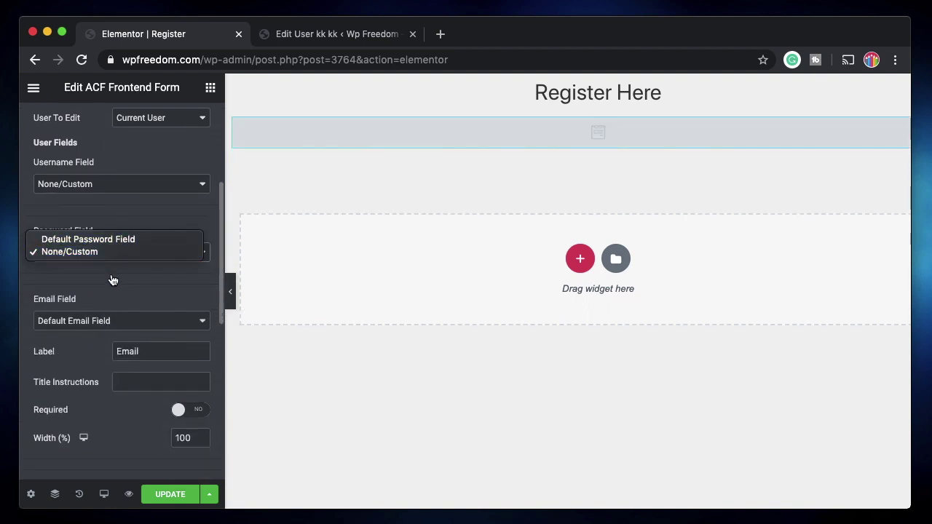
click(110, 277)
click(116, 321)
click(109, 333)
scroll(96, 365, down, 5)
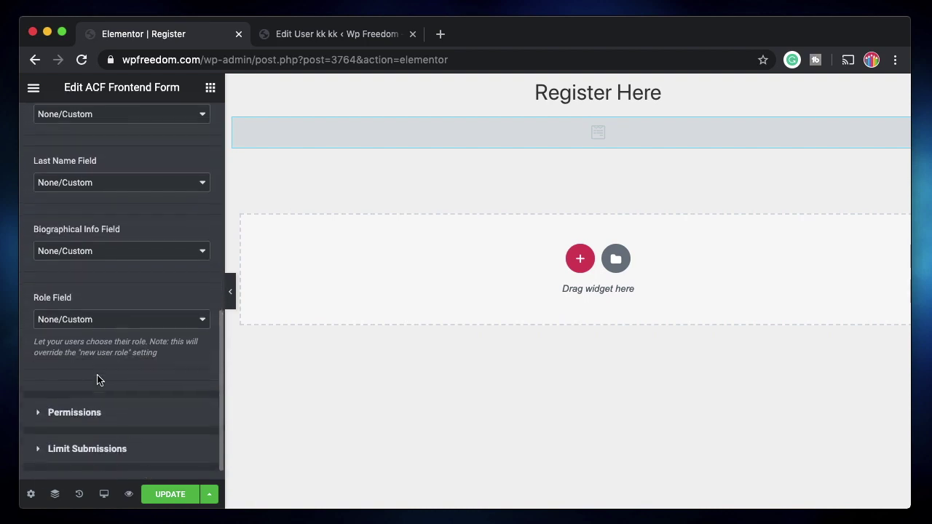
click(81, 60)
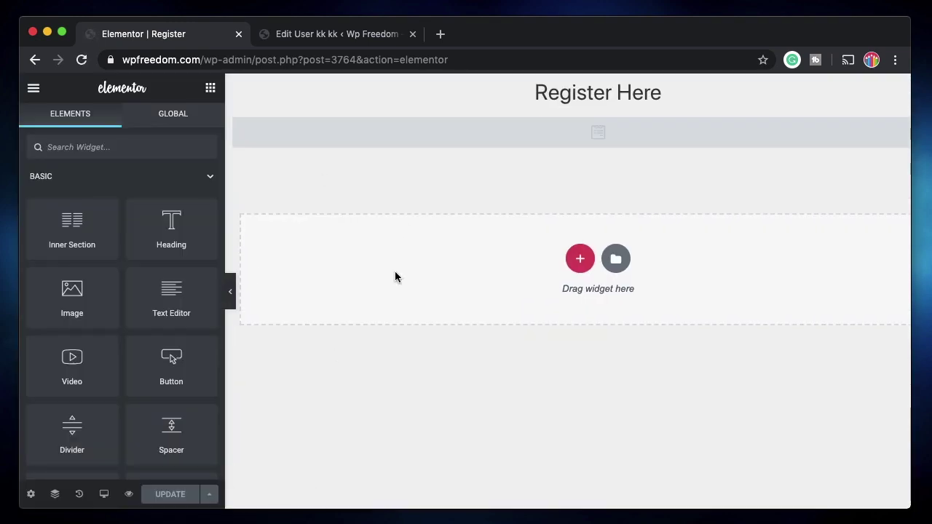
- Set ACF Fields to Field Groups and add the User fields group to the form
click(437, 129)
click(134, 224)
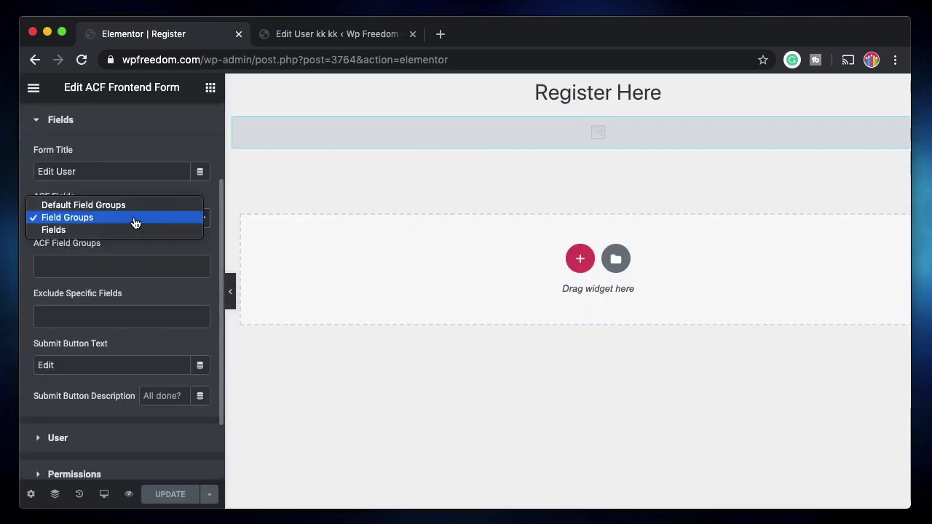
click(134, 219)
click(111, 267)
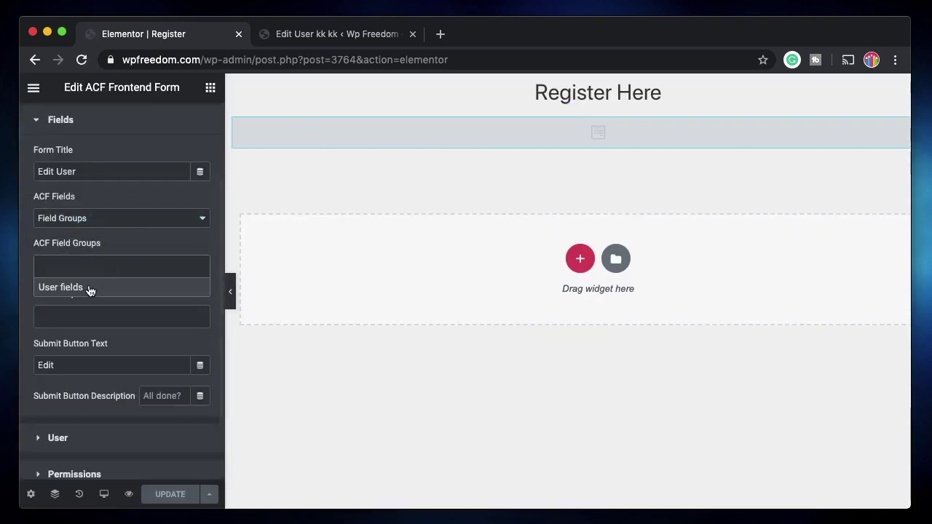
click(89, 289)
scroll(91, 269, up, 3)
click(87, 245)
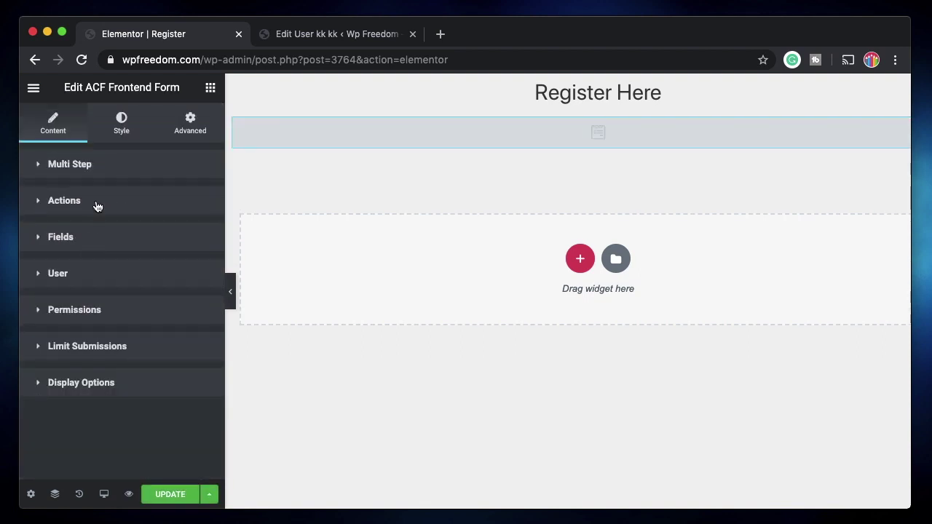
- Review the form's Actions and User settings, then update the page
click(97, 206)
click(97, 206)
click(97, 281)
scroll(92, 342, down, 5)
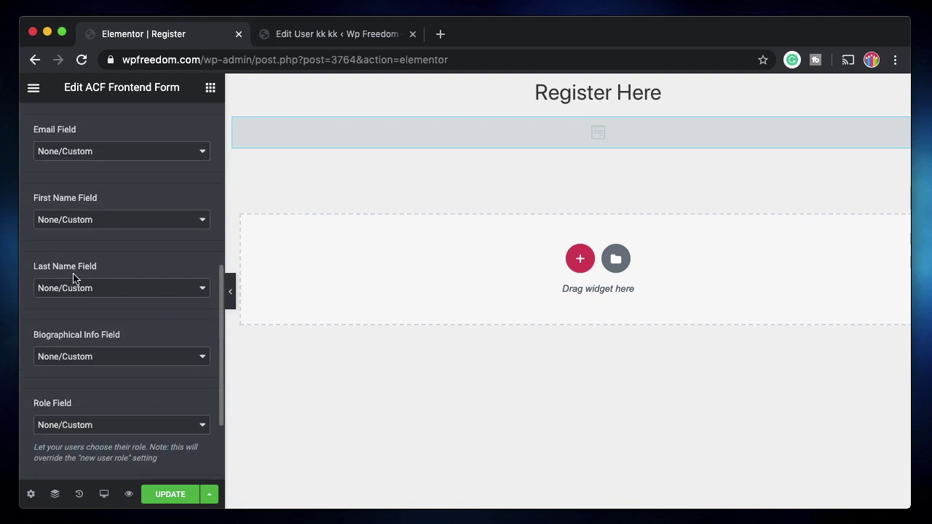
scroll(75, 277, up, 3)
scroll(91, 200, up, 2)
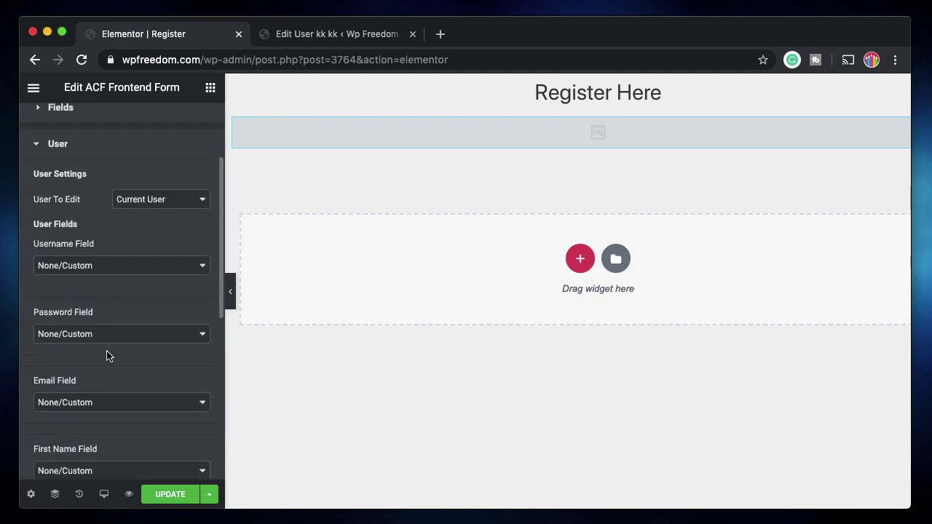
scroll(106, 356, down, 6)
scroll(105, 438, up, 10)
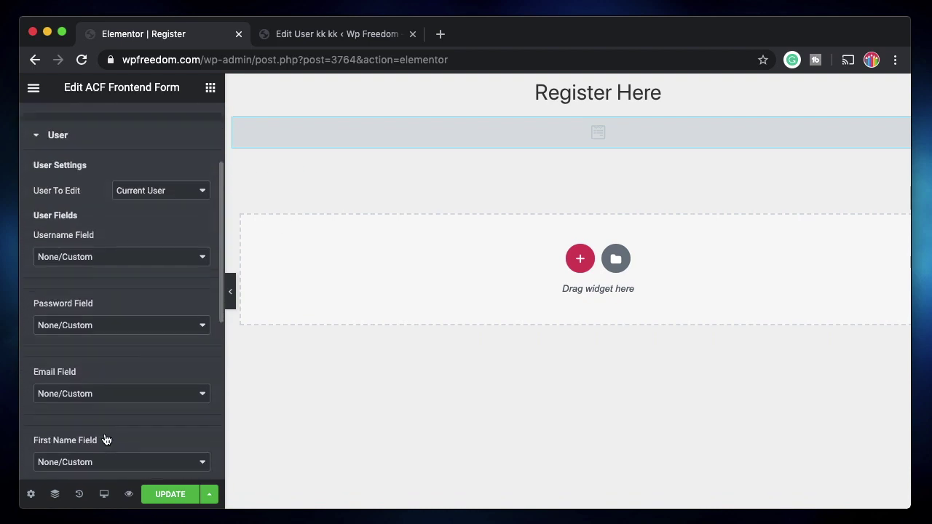
click(85, 281)
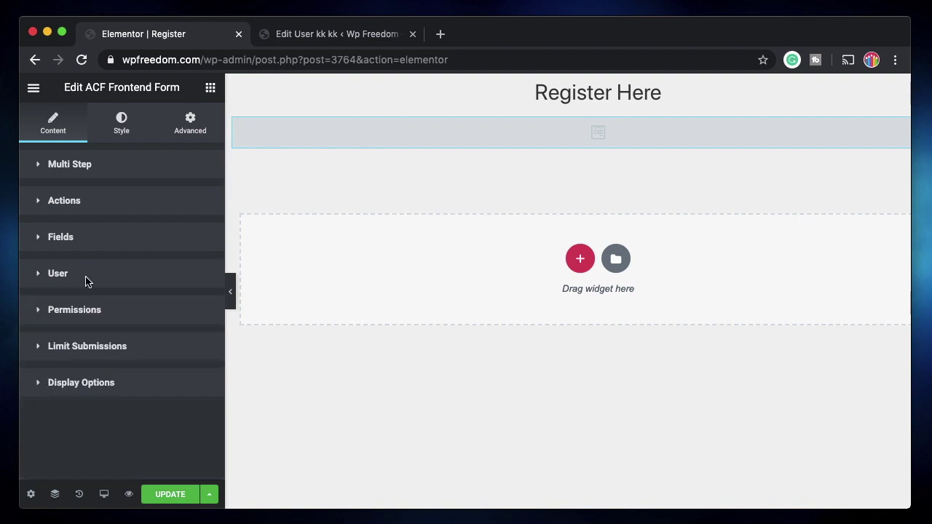
click(164, 492)
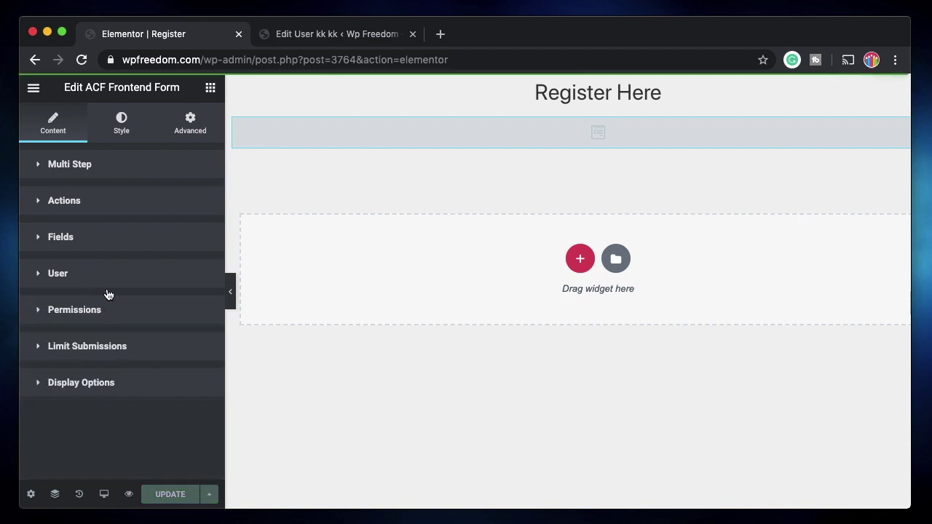
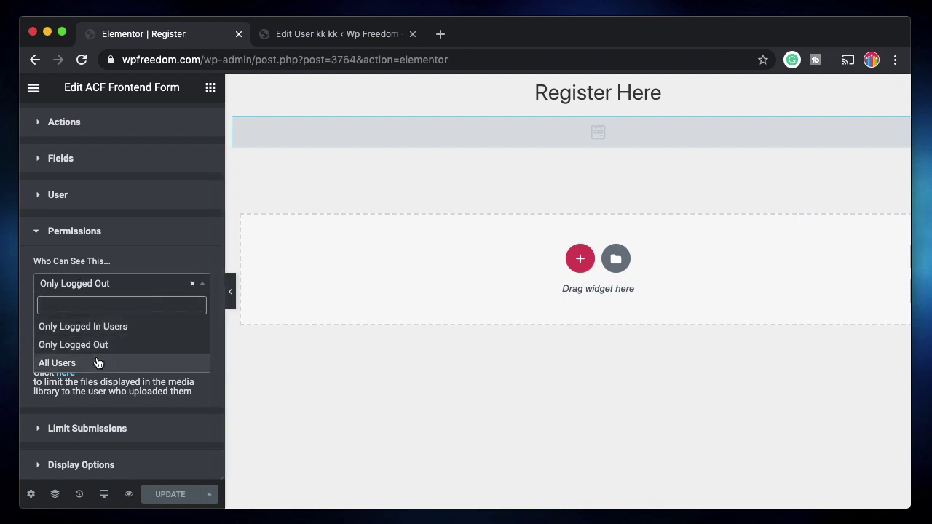
- Show the form to Only Logged In Users, removing the specific-user and Administrator role restrictions
click(129, 326)
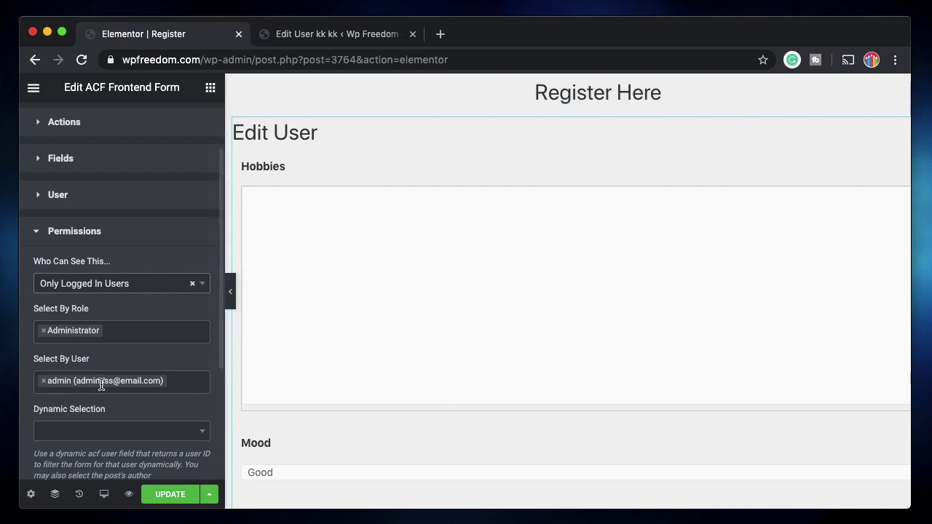
click(44, 383)
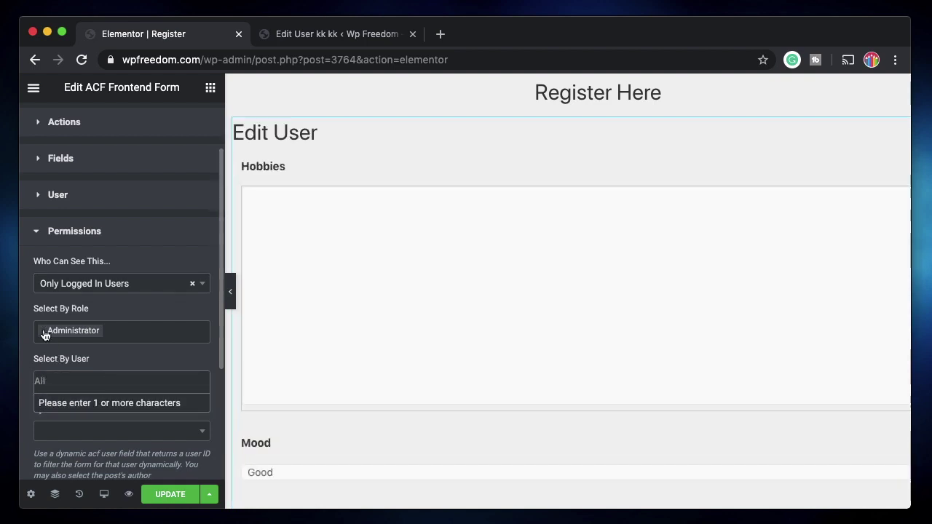
click(44, 331)
click(146, 311)
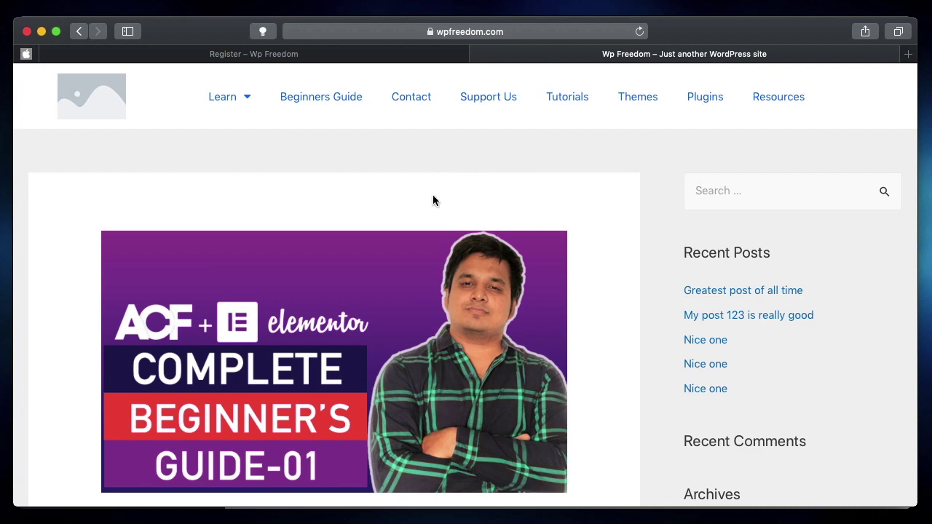
- Reload the Register page in Safari to display the Edit User form
click(305, 54)
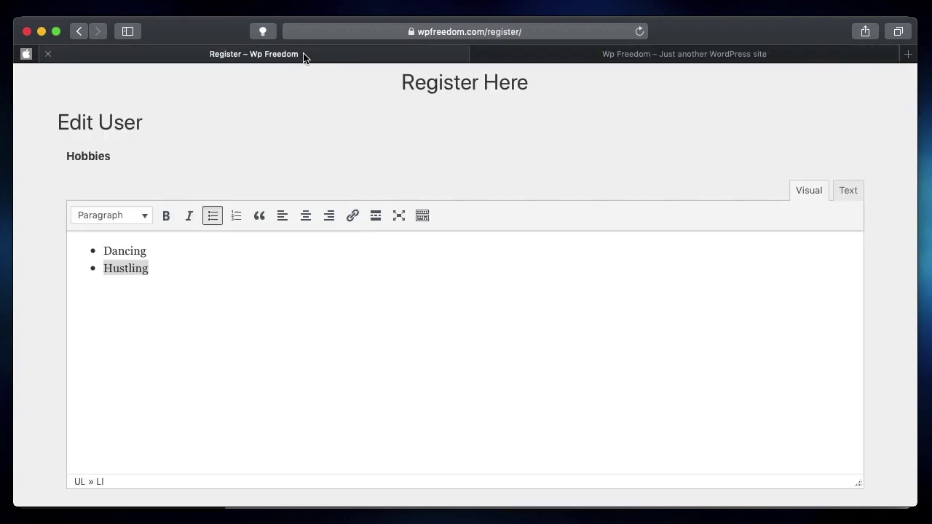
click(639, 32)
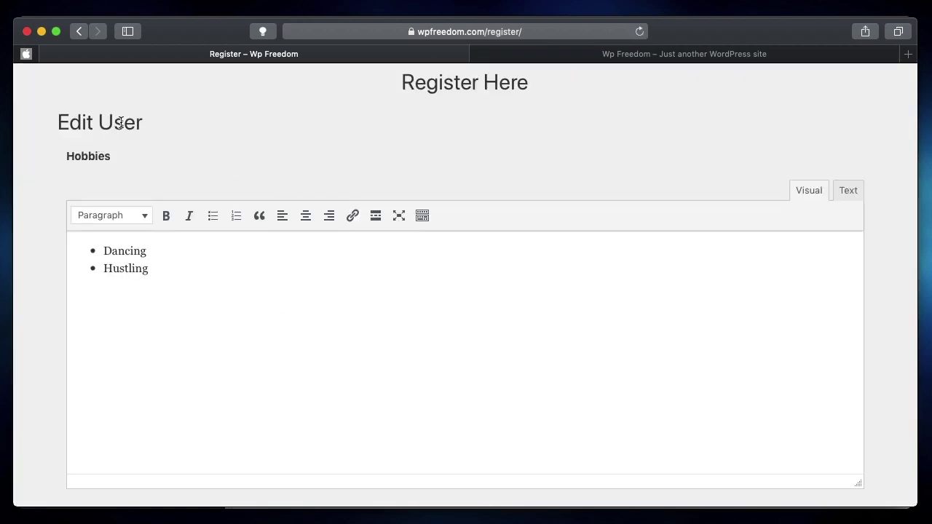
triple_click(120, 122)
double_click(101, 122)
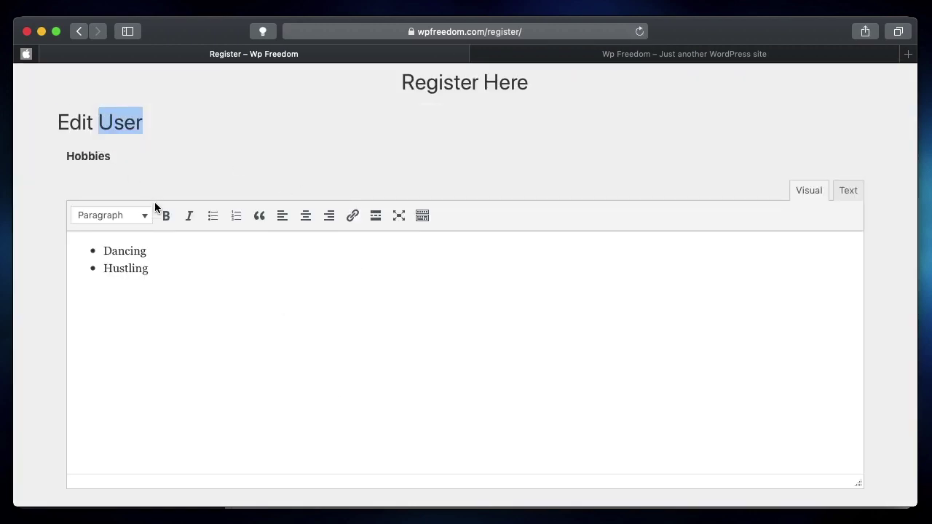
scroll(152, 285, down, 3)
scroll(152, 285, up, 3)
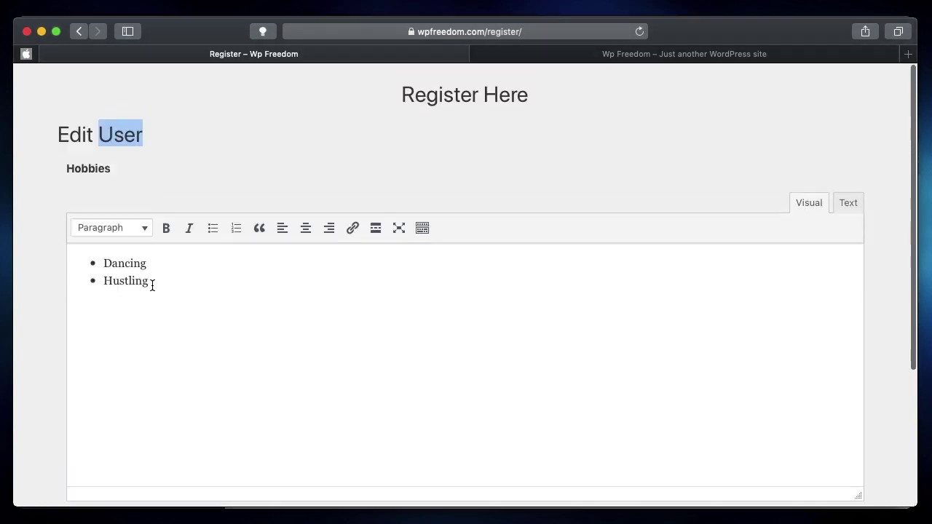
scroll(152, 284, down, 1)
- Add Skating after Hustling in the Hobbies list
double_click(125, 254)
click(210, 159)
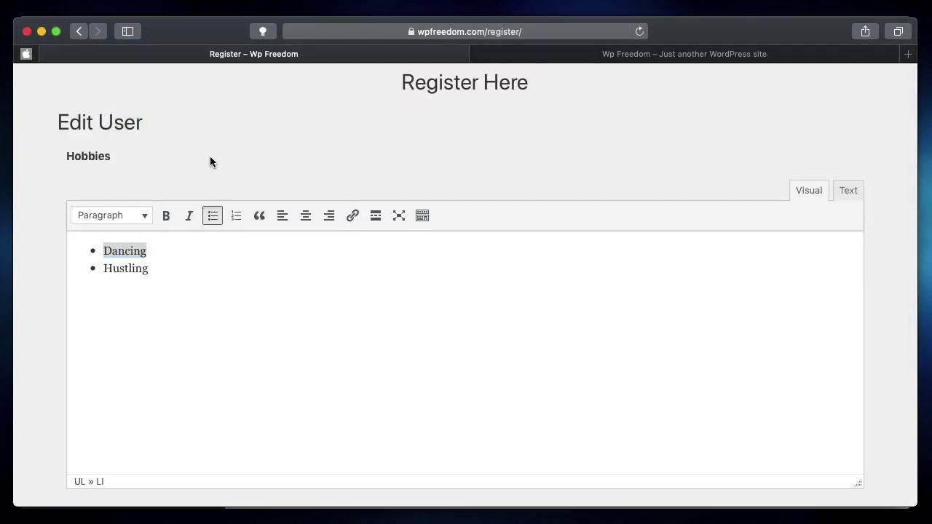
double_click(127, 256)
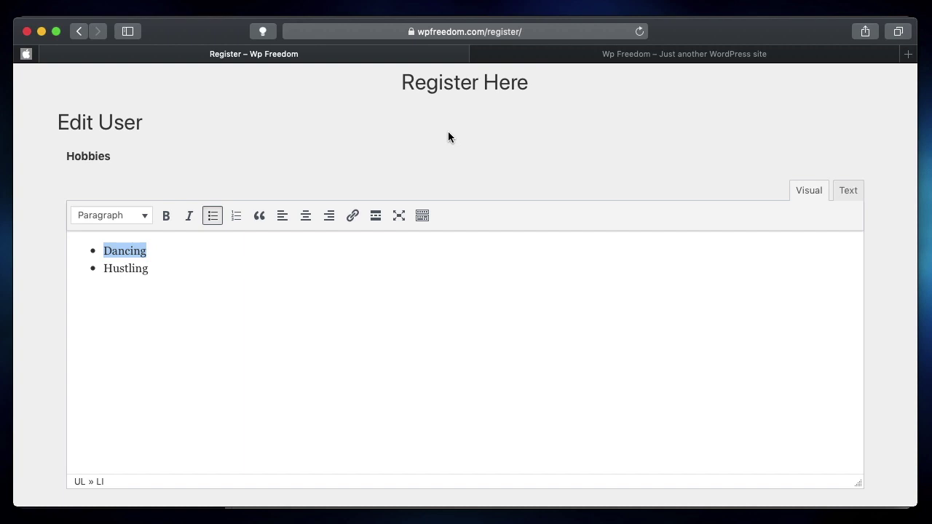
double_click(122, 268)
click(157, 270)
text(Skating)
- Set Mood to Bad and submit the Edit User form
scroll(246, 320, down, 3)
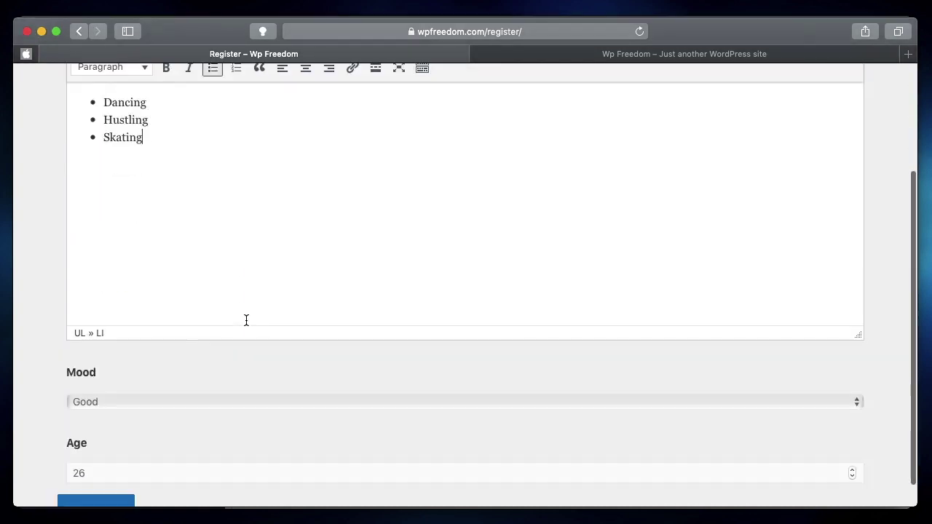
click(190, 400)
click(162, 418)
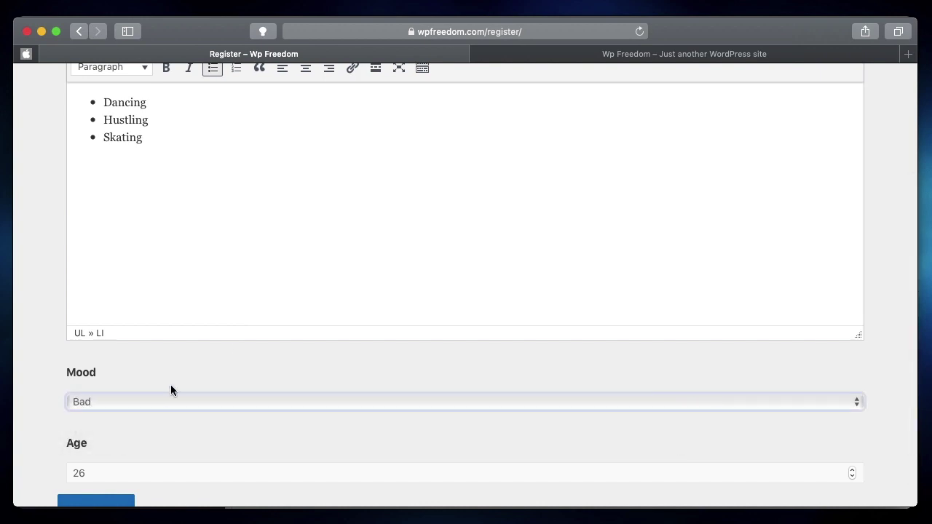
scroll(131, 437, down, 1)
click(98, 485)
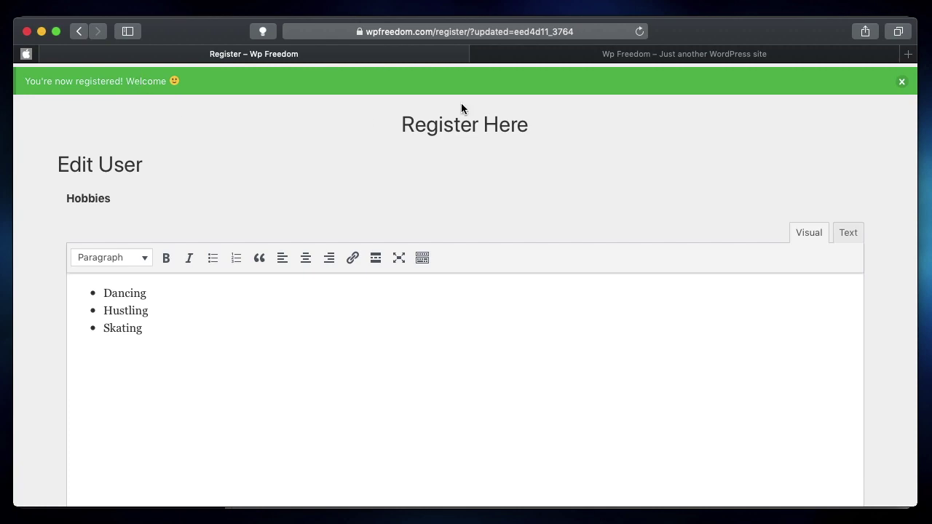
key(ctrl+Up)
- Switch to Chrome's WordPress admin user-edit tab
click(375, 364)
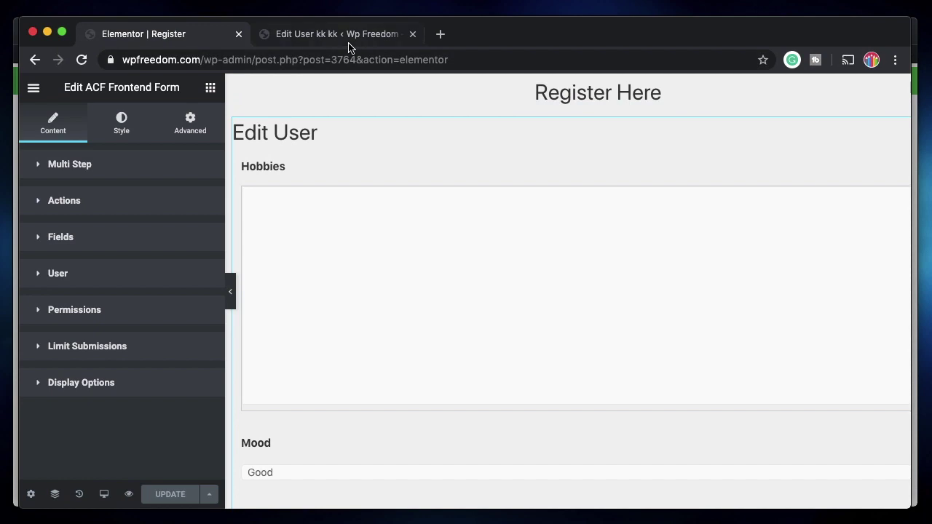
click(348, 41)
scroll(264, 324, down, 3)
scroll(247, 306, down, 5)
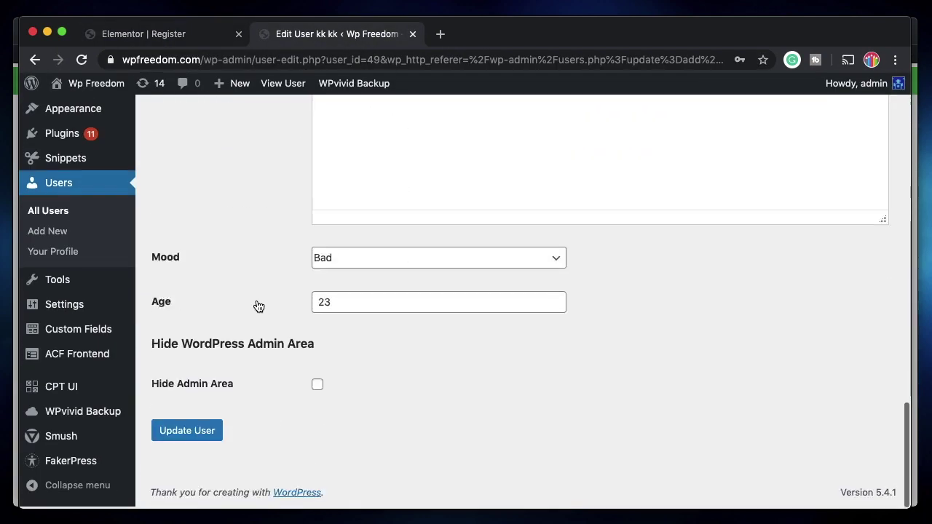
scroll(267, 312, up, 3)
scroll(269, 310, down, 3)
- Open the second user's profile from All Users and confirm Hobbies include Skating, Mood Bad, Age 26
click(51, 215)
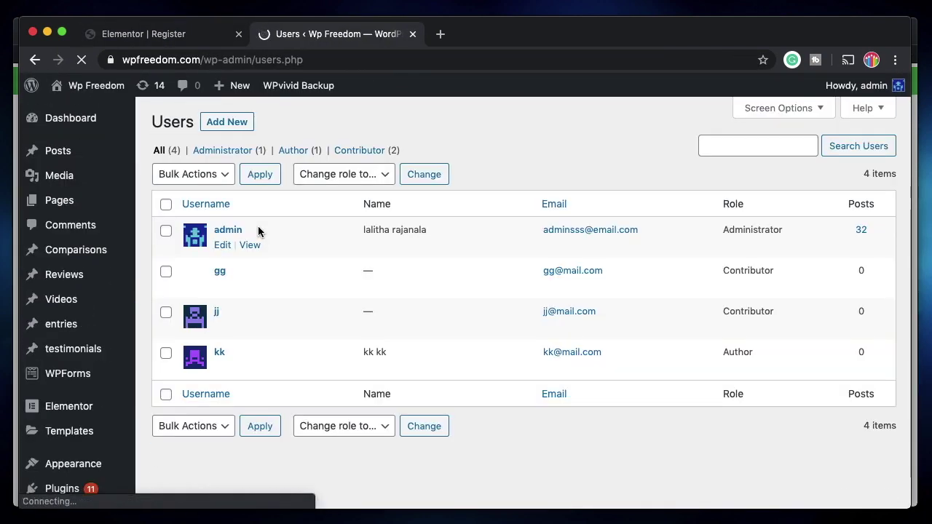
mouse_move(219, 287)
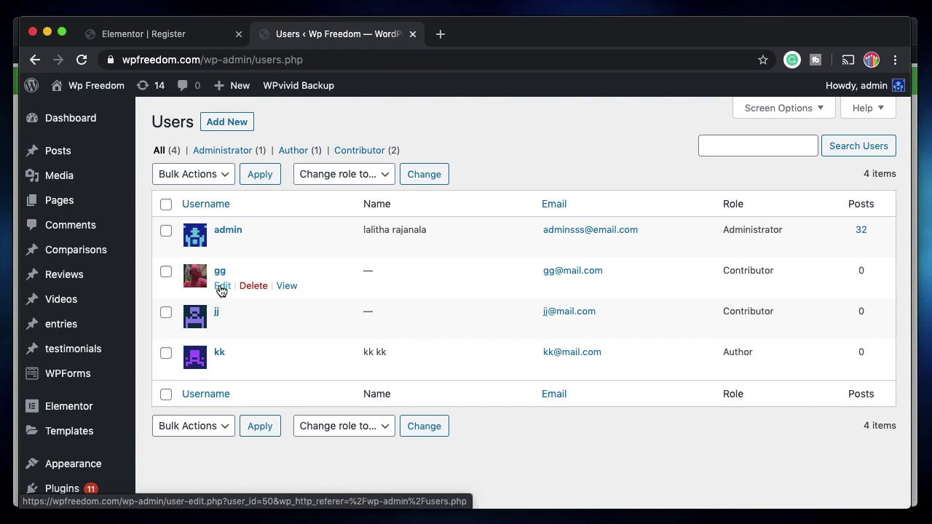
click(222, 287)
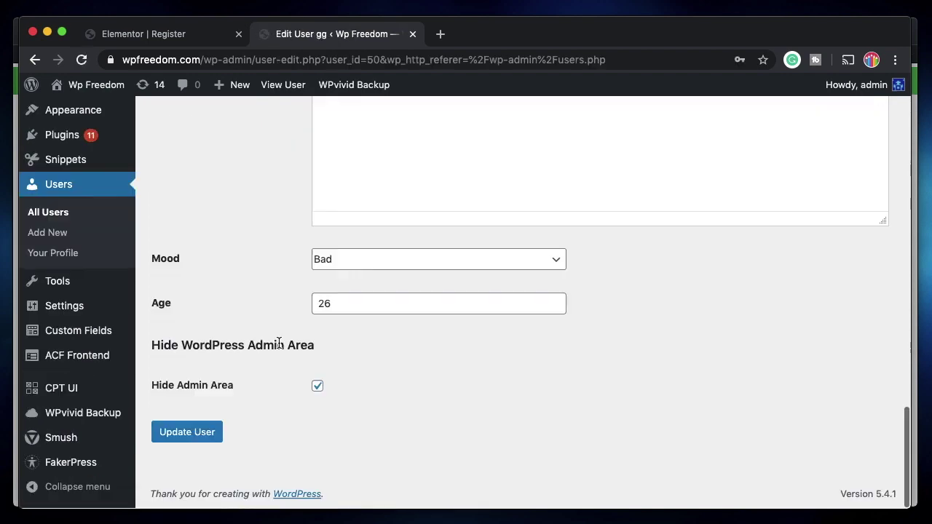
scroll(279, 348, up, 3)
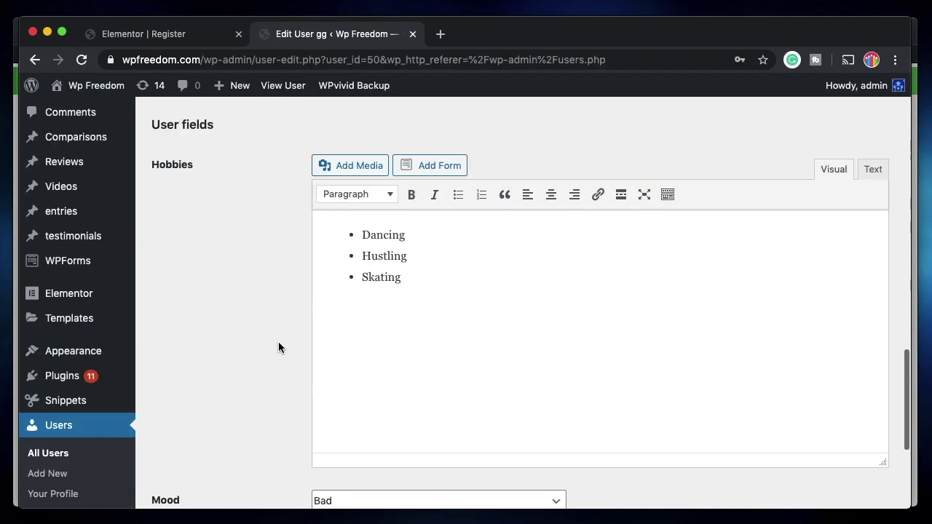
double_click(383, 279)
scroll(375, 364, down, 2)
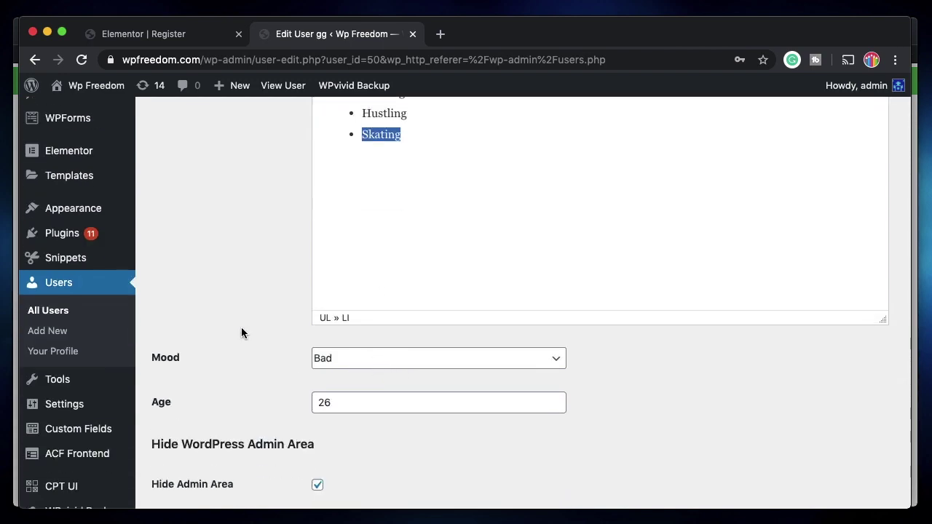
scroll(241, 327, up, 7)
scroll(527, 347, up, 8)
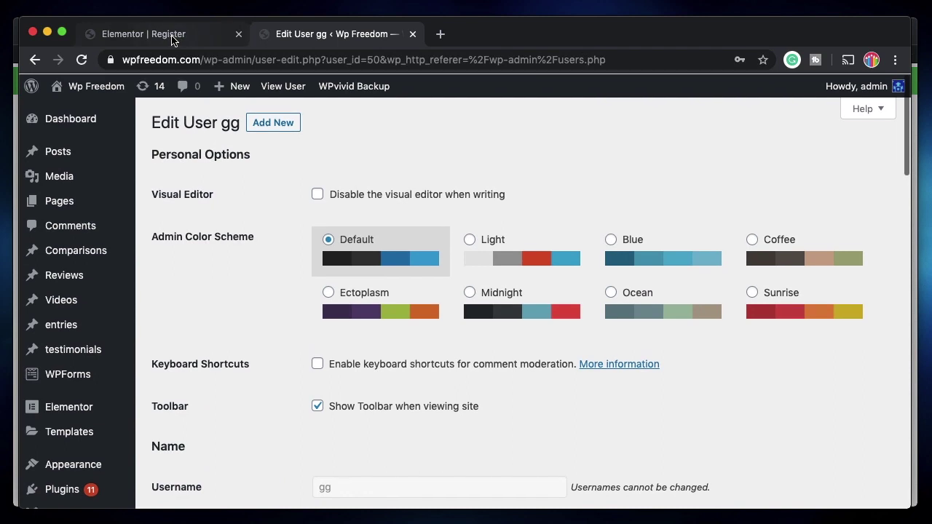
- Return to the Elementor Register page editor, then bring the Safari window forward
click(177, 32)
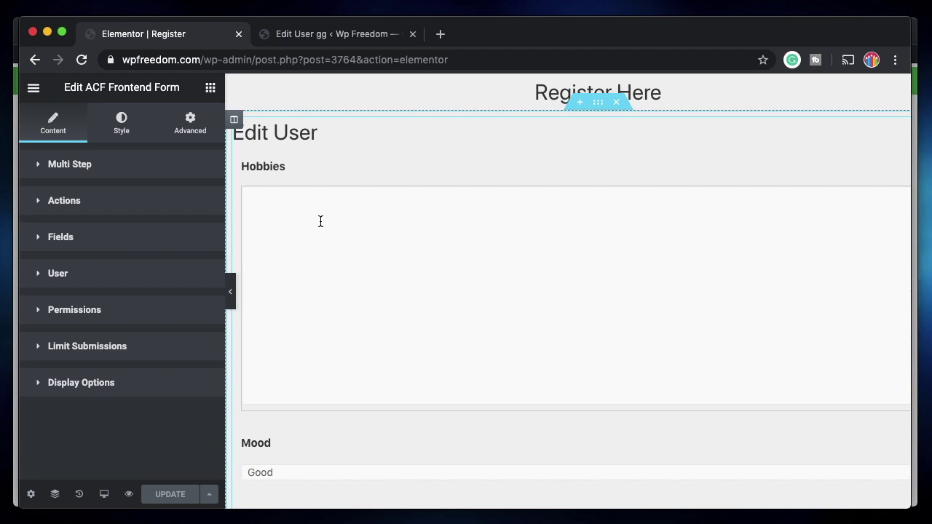
key(ctrl+Up)
click(635, 134)
- Check the Register page confirmation listing Dancing, Hustling and Skating, then minimize Safari
click(645, 54)
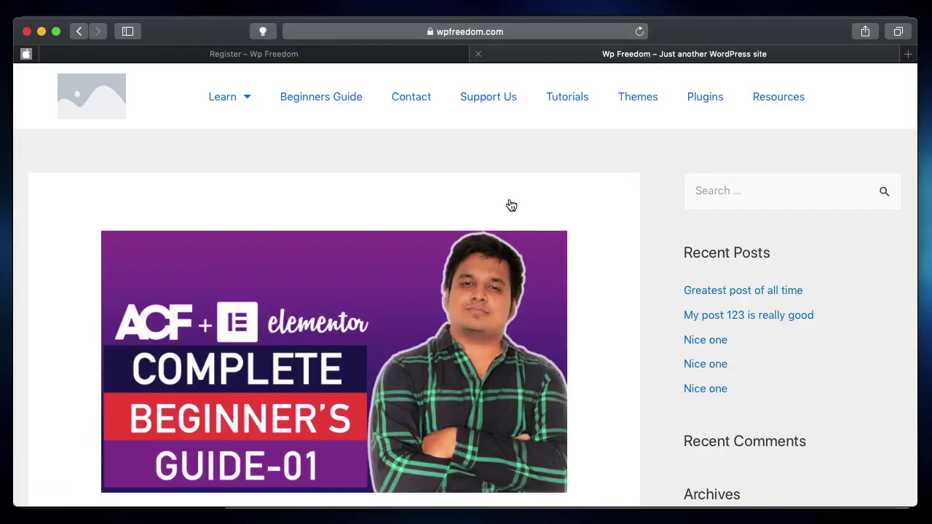
scroll(435, 375, down, 10)
click(412, 55)
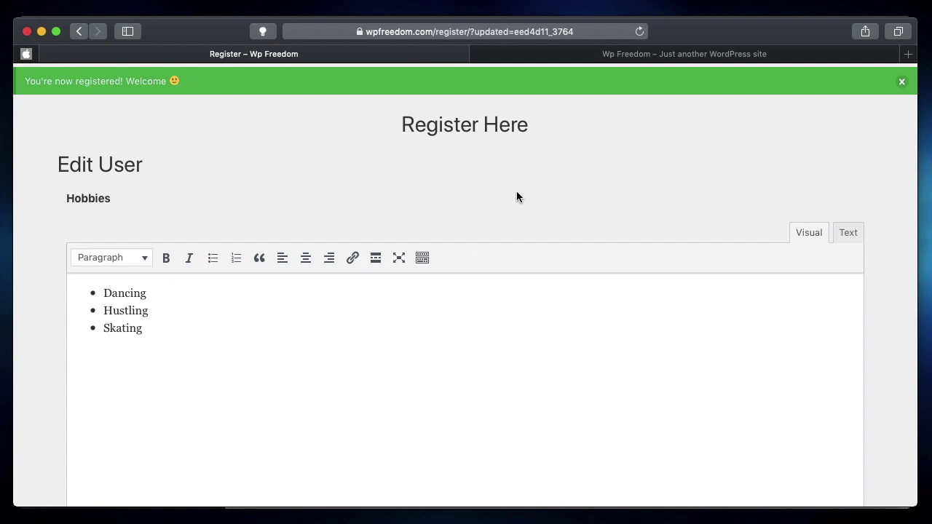
scroll(487, 204, down, 5)
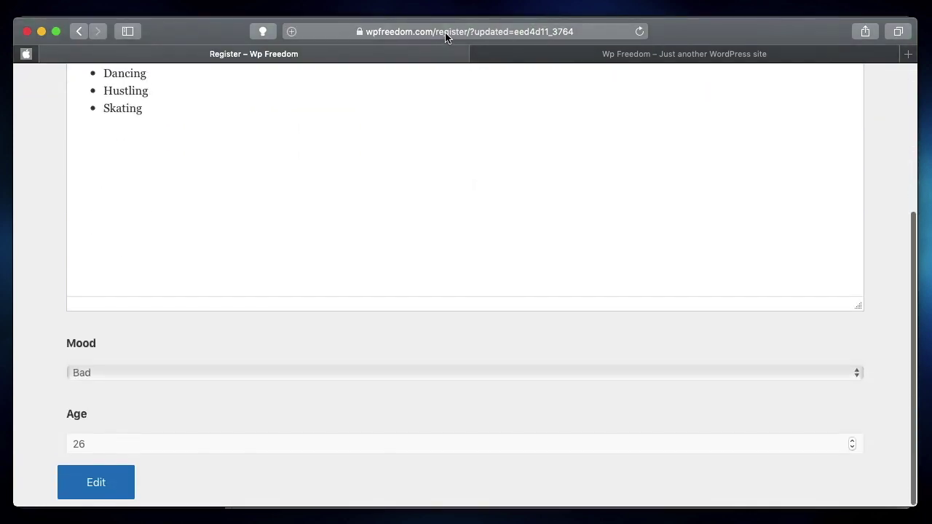
click(537, 55)
scroll(469, 277, up, 10)
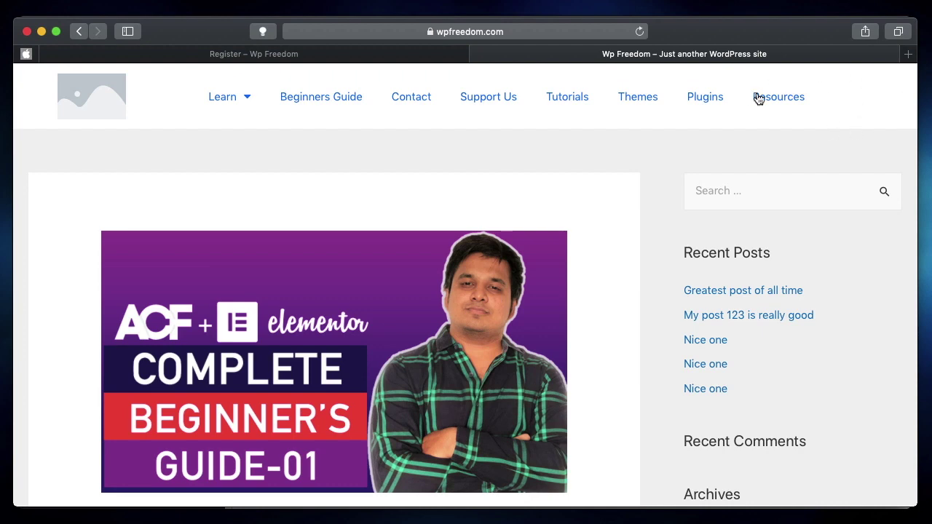
click(383, 56)
scroll(364, 233, up, 1)
scroll(403, 254, up, 5)
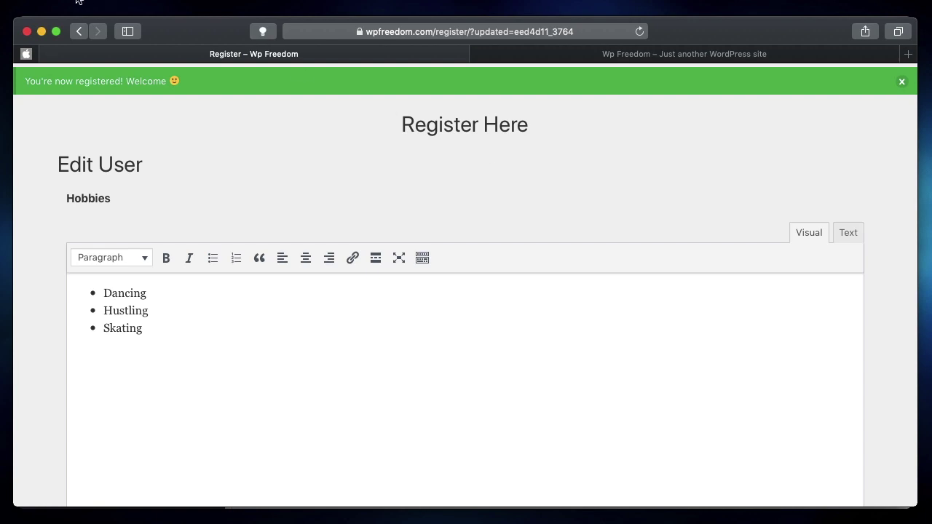
click(42, 31)
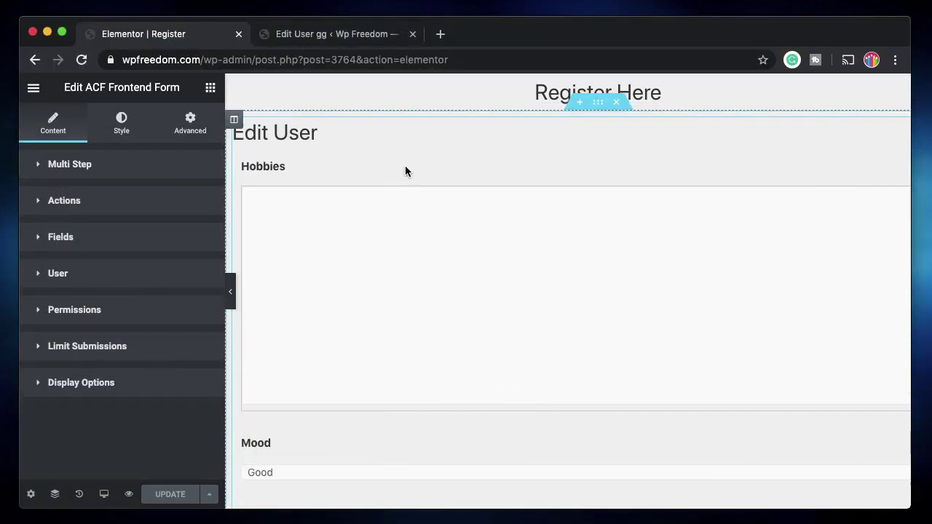
- Create a new WordPress page titled 'Create' and open it with Elementor
click(306, 34)
mouse_move(63, 203)
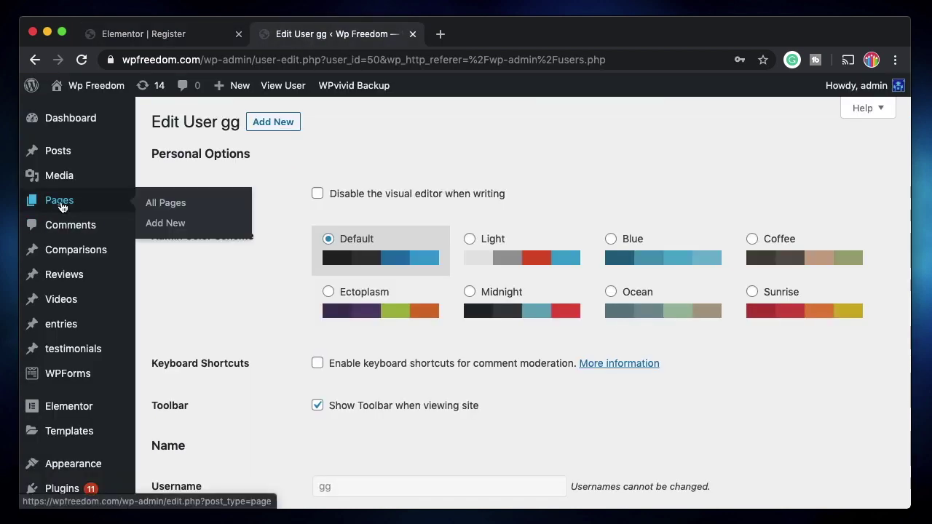
shift+super+click(175, 234)
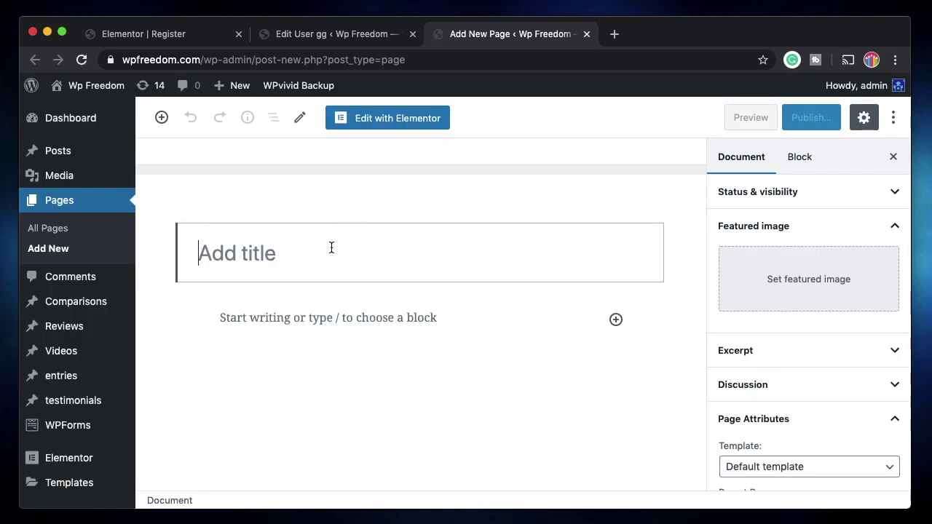
text(Create)
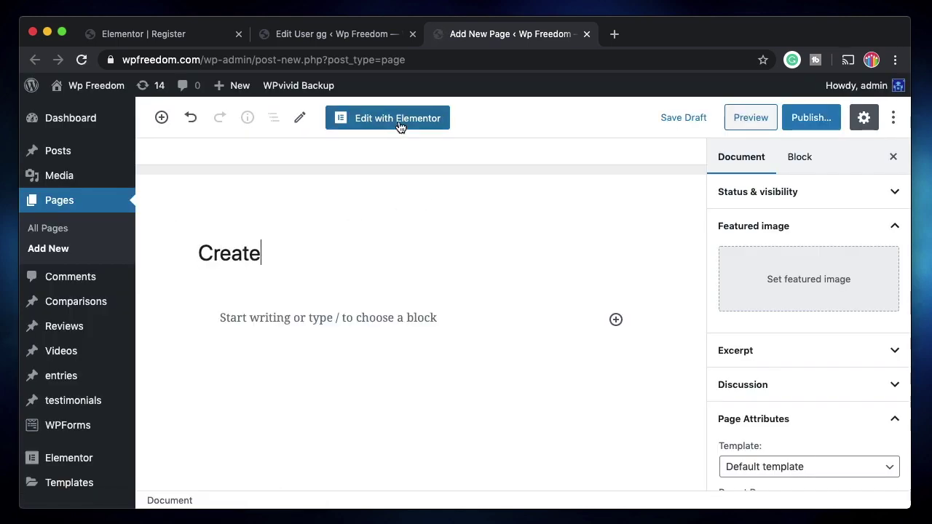
click(399, 124)
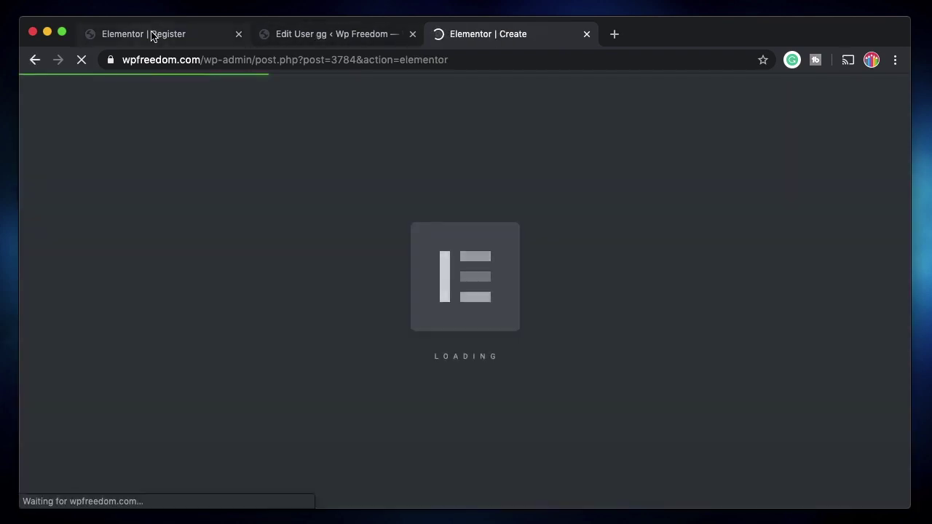
- Close the Elementor Register page tab, keeping the Create page editor
click(152, 35)
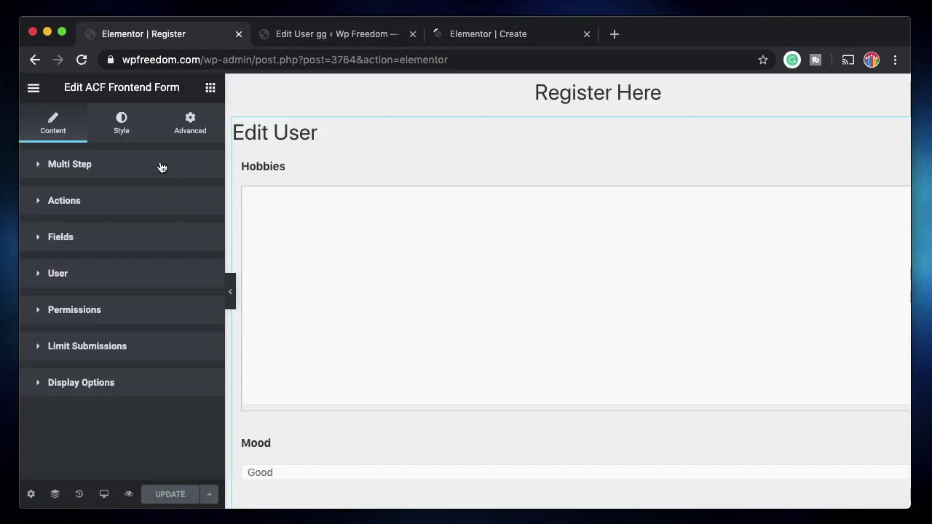
click(238, 34)
click(343, 35)
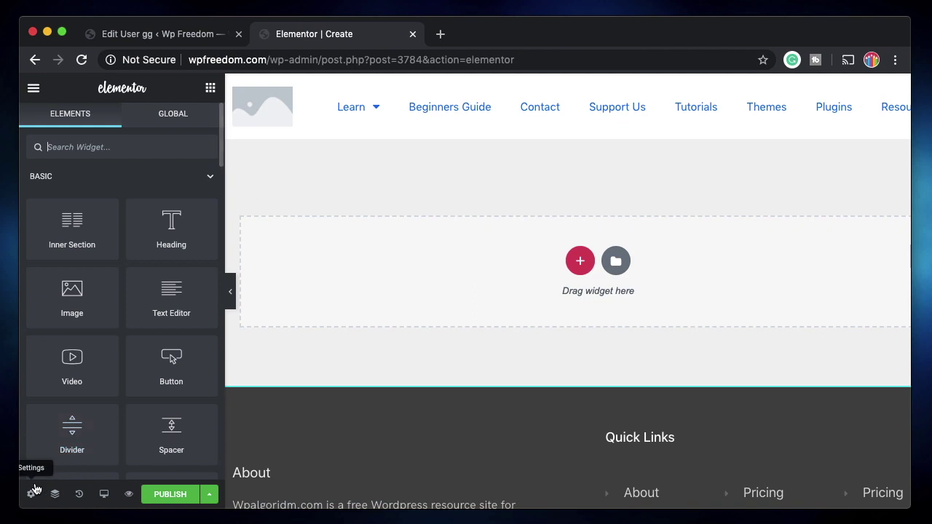
- Set the Create page's layout to Elementor Canvas
click(31, 494)
scroll(121, 328, down, 3)
click(161, 437)
click(159, 450)
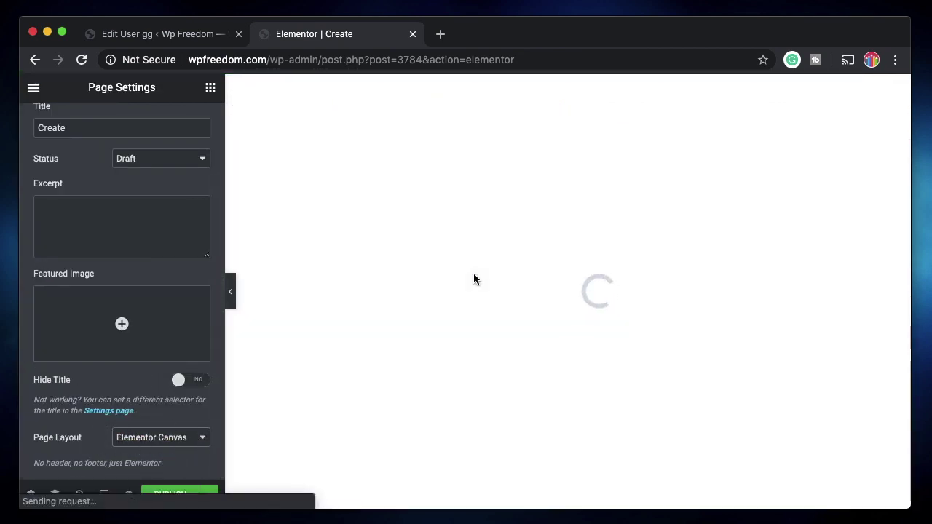
- Drag the ACF Frontend Form widget onto the canvas
scroll(148, 248, down, 10)
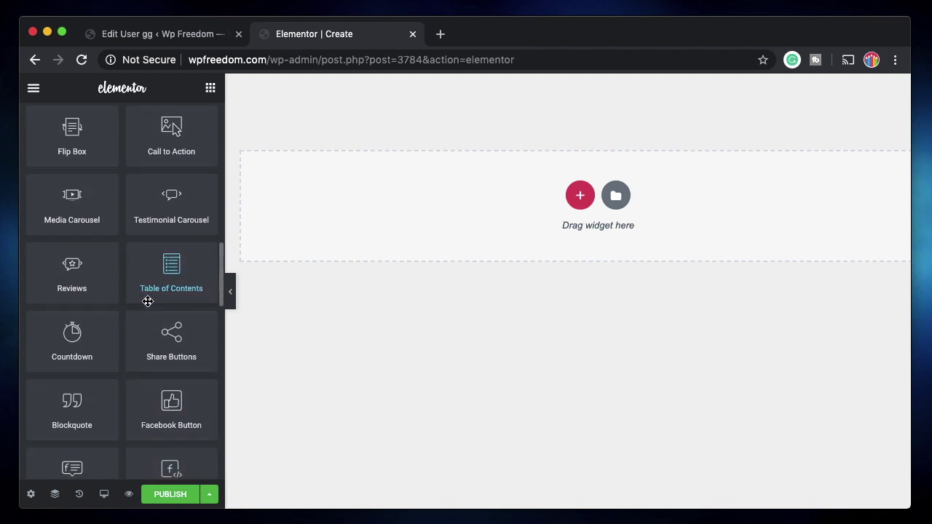
scroll(56, 346, up, 10)
scroll(55, 347, down, 2)
scroll(55, 346, down, 5)
drag(67, 340, 474, 228)
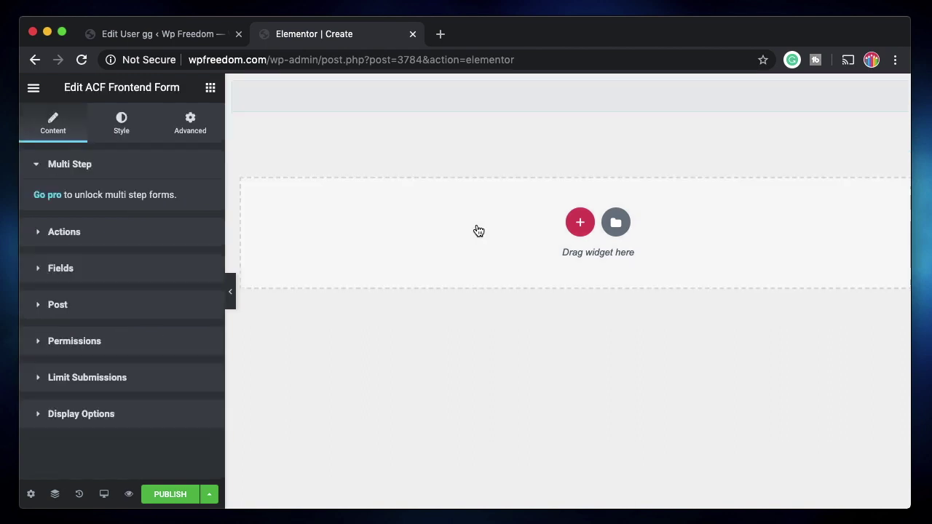
- Set the form's Main Action to New Post
click(97, 244)
click(159, 244)
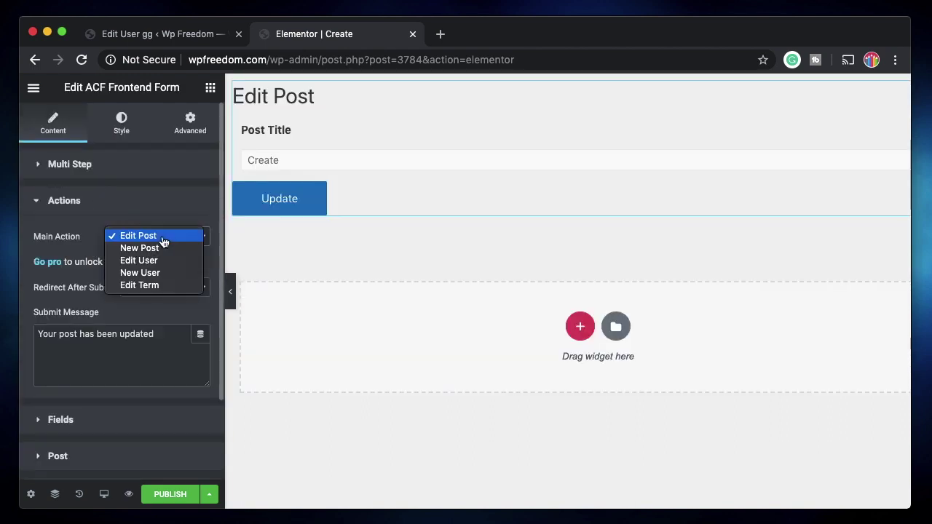
click(156, 249)
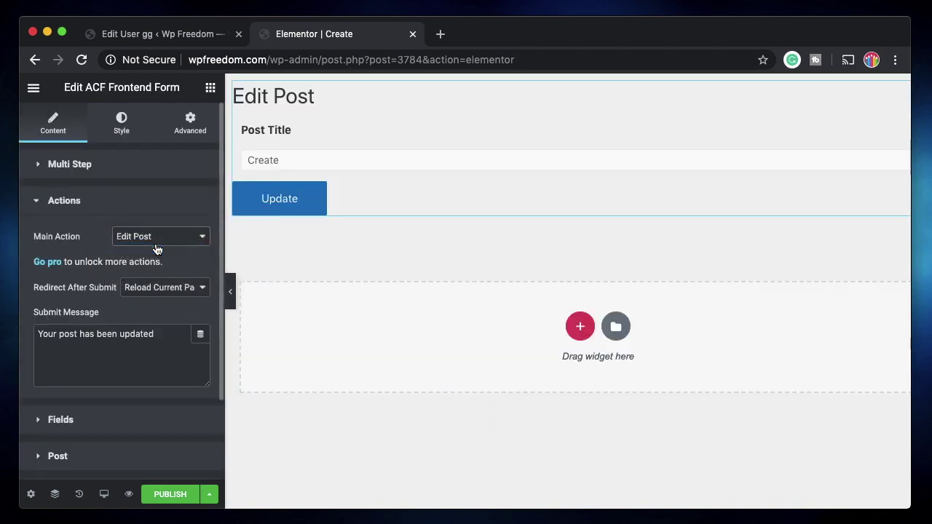
click(69, 212)
- Set the form's ACF Fields to Default Field Groups
click(83, 237)
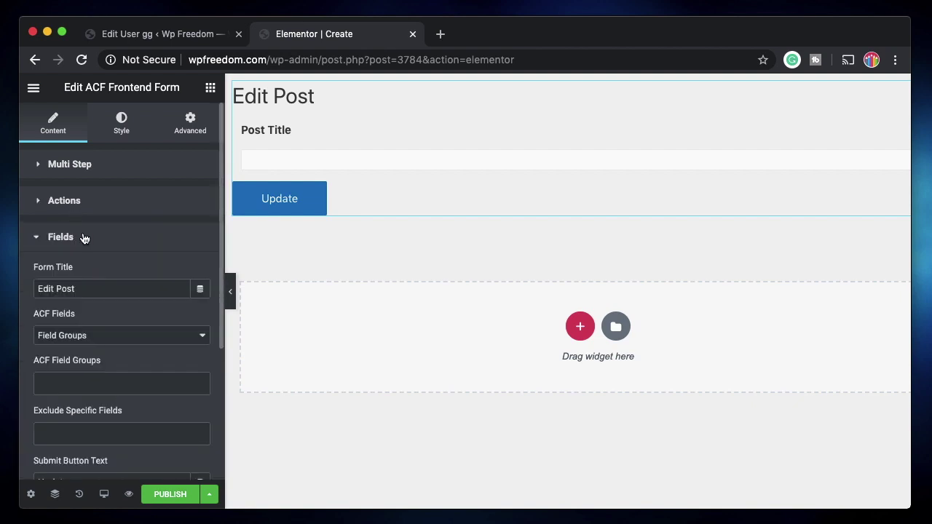
click(119, 337)
click(119, 322)
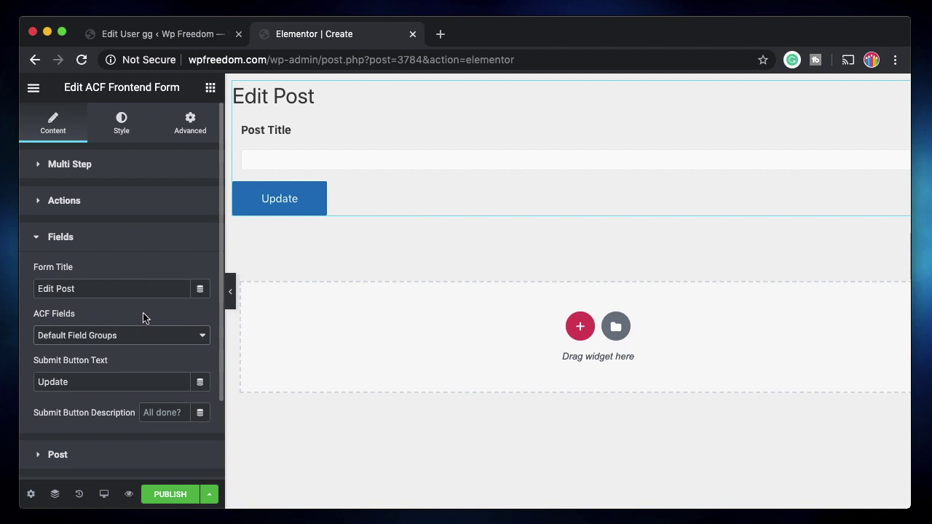
click(93, 237)
click(93, 282)
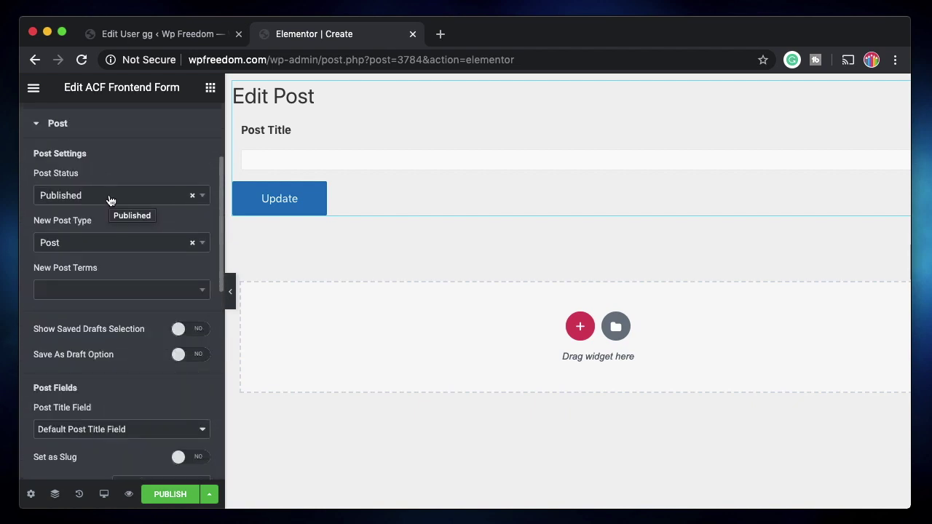
- Give new posts Pending Review status and keep Post as the post type
click(110, 198)
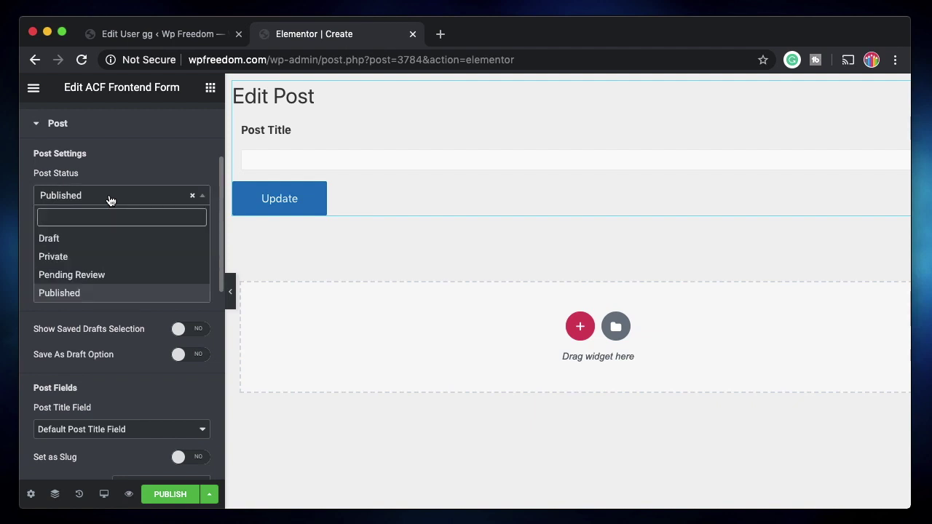
click(82, 276)
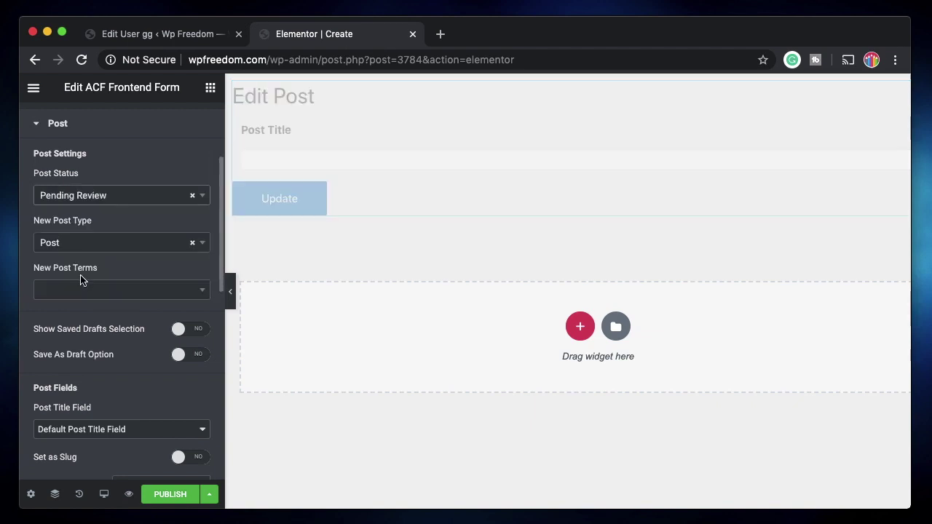
click(106, 247)
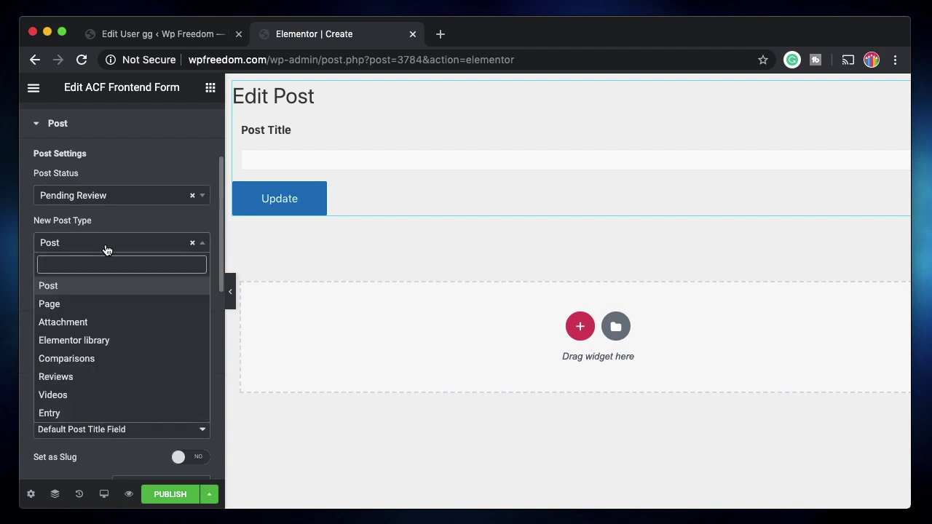
scroll(91, 384, down, 1)
scroll(91, 386, up, 1)
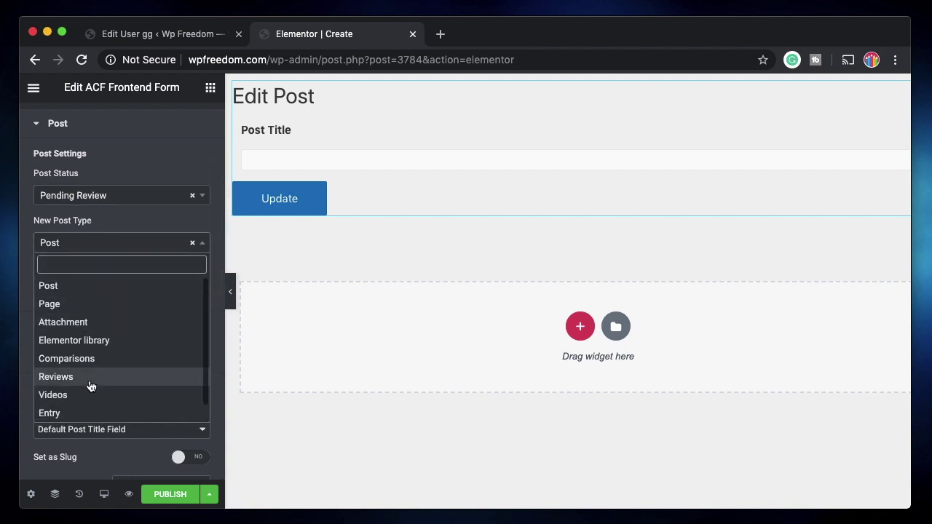
click(92, 286)
click(149, 291)
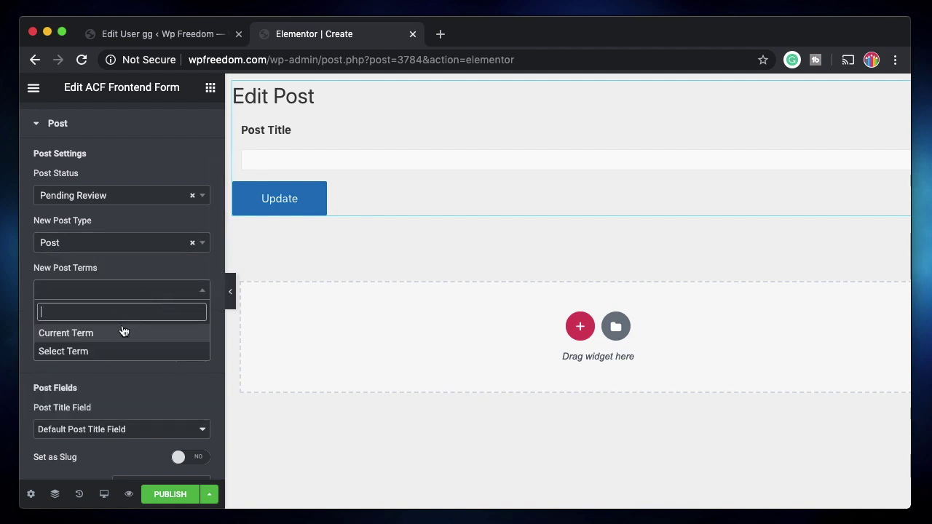
click(105, 242)
click(168, 143)
- Keep the Post Title Field as Default Post Title Field
click(78, 274)
scroll(80, 371, down, 3)
scroll(80, 371, down, 2)
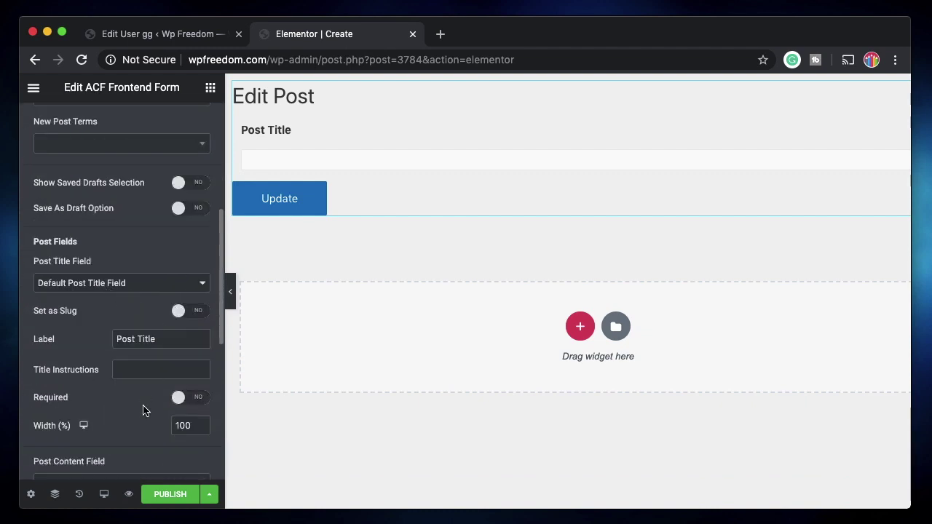
scroll(146, 411, down, 2)
click(64, 201)
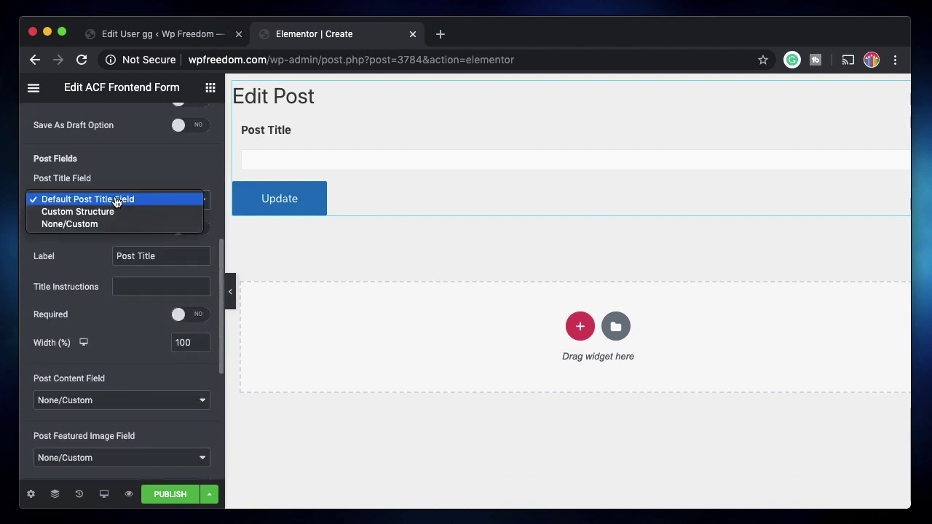
click(80, 198)
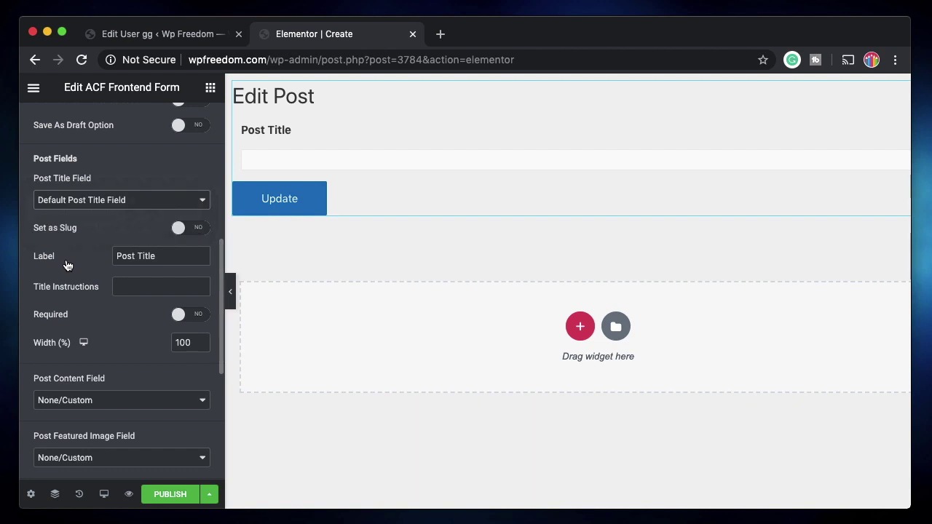
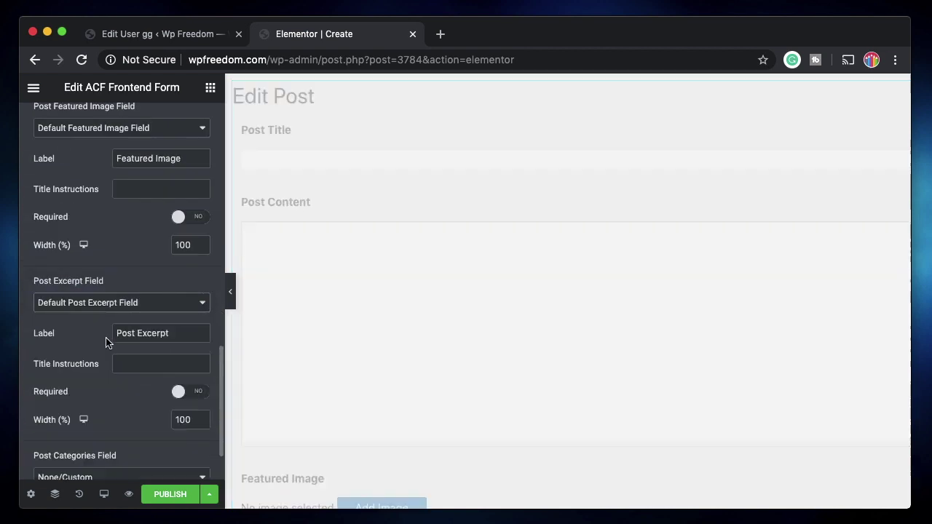
- Switch the categories and tags fields to Default Categories Field and Default Tags Field
scroll(122, 372, down, 3)
click(118, 287)
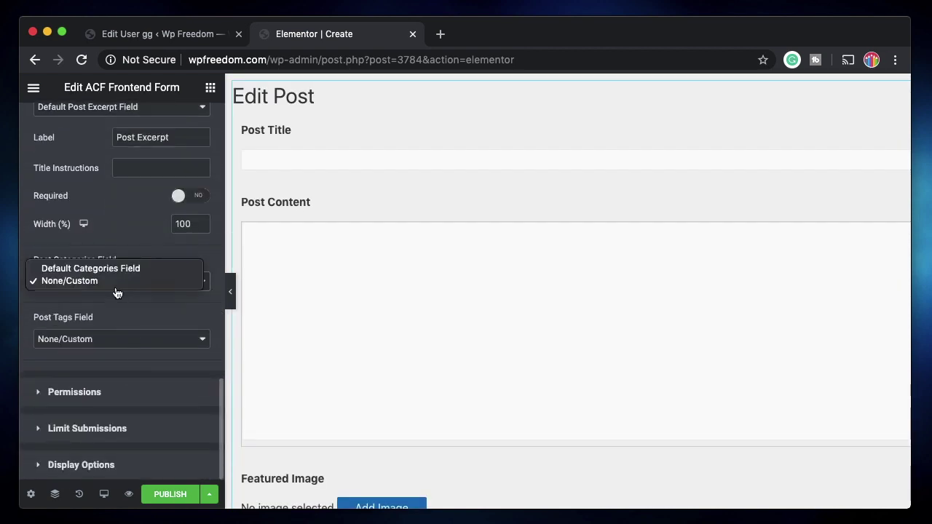
click(114, 269)
scroll(100, 338, down, 2)
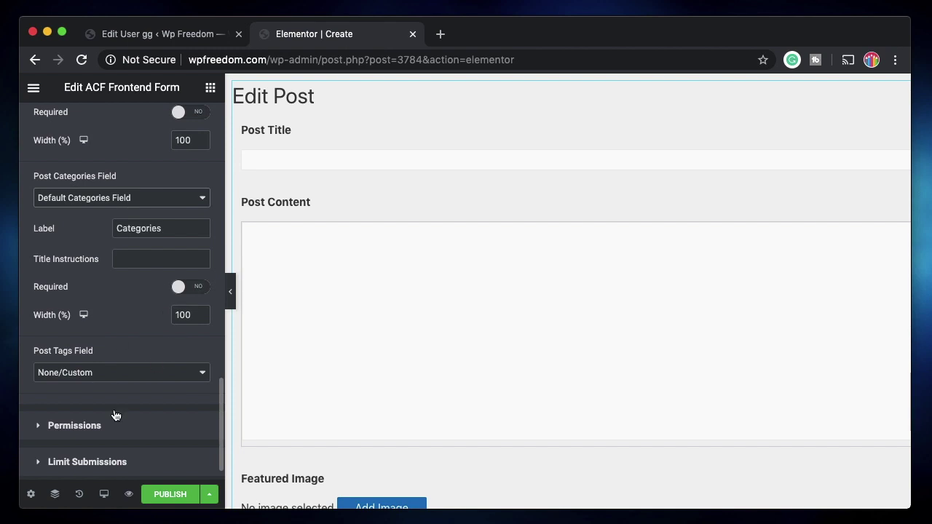
click(120, 373)
click(117, 355)
scroll(150, 252, up, 15)
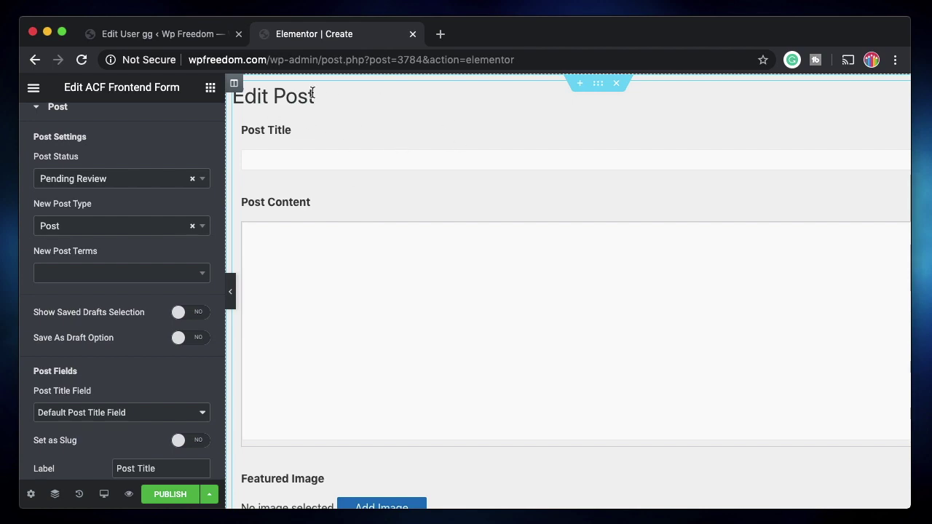
- Expand the form's Permissions settings
scroll(98, 362, down, 15)
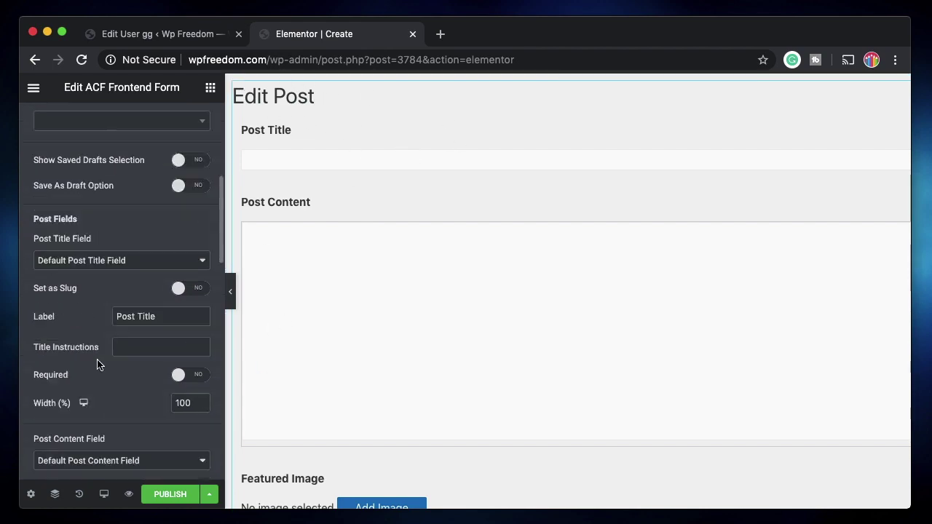
scroll(98, 364, down, 3)
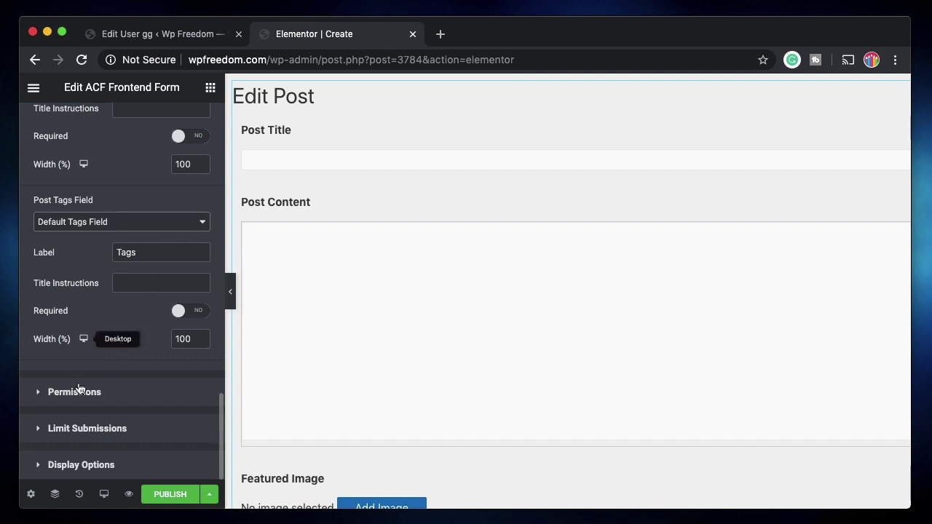
click(109, 390)
- Set Who Can See This to All Users
scroll(92, 396, down, 3)
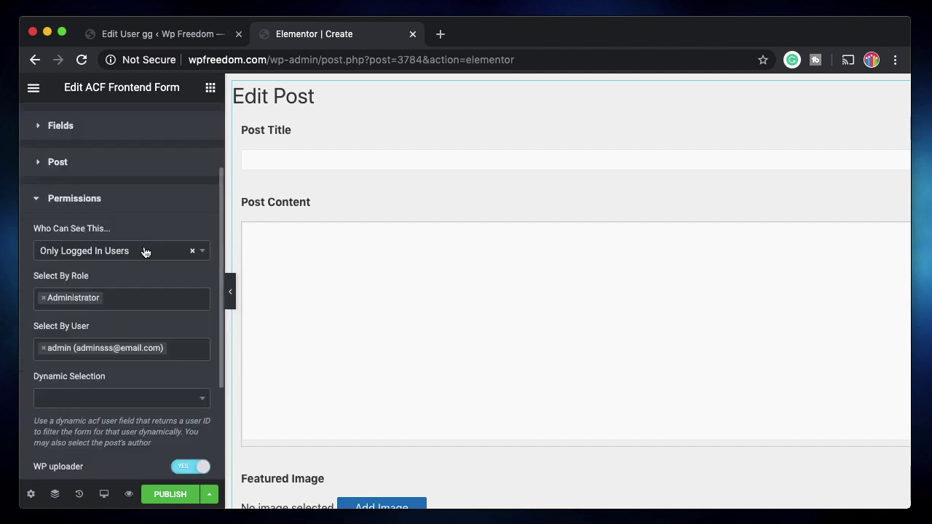
click(143, 250)
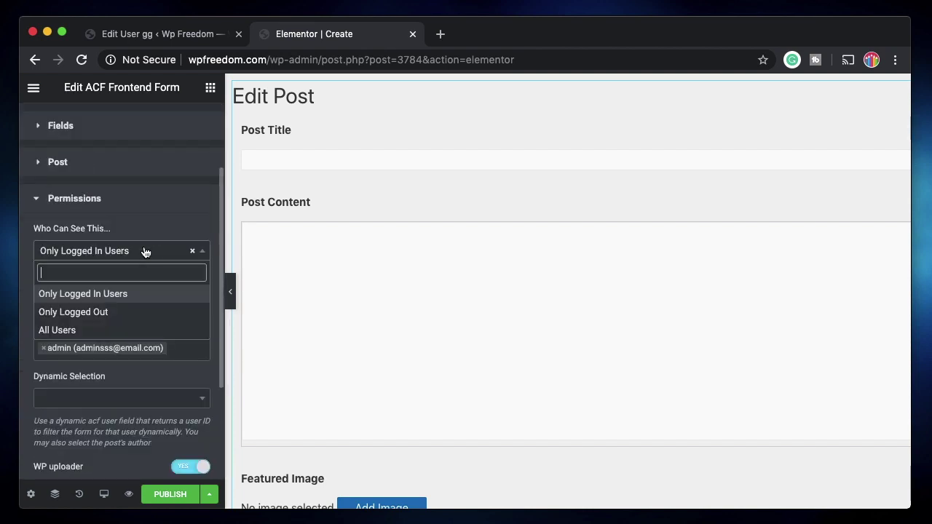
click(90, 329)
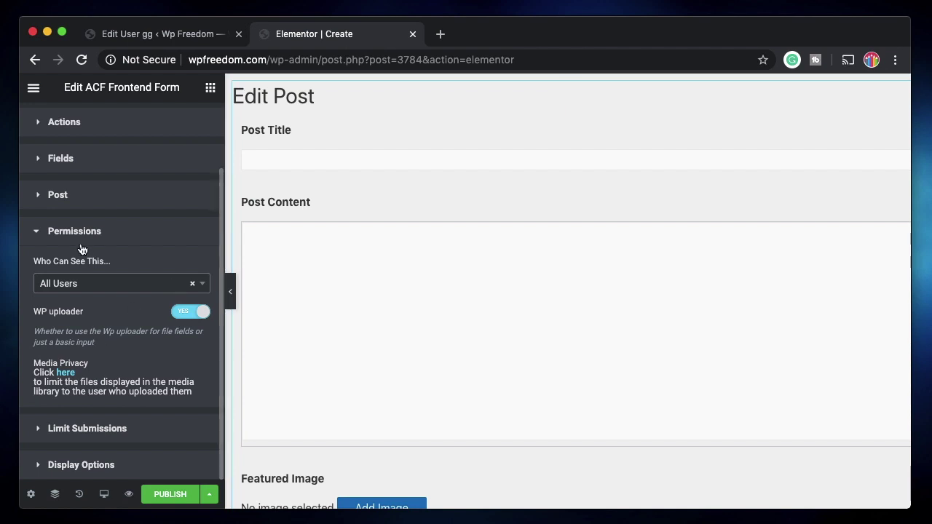
- Expand Display Options and publish the page
click(105, 464)
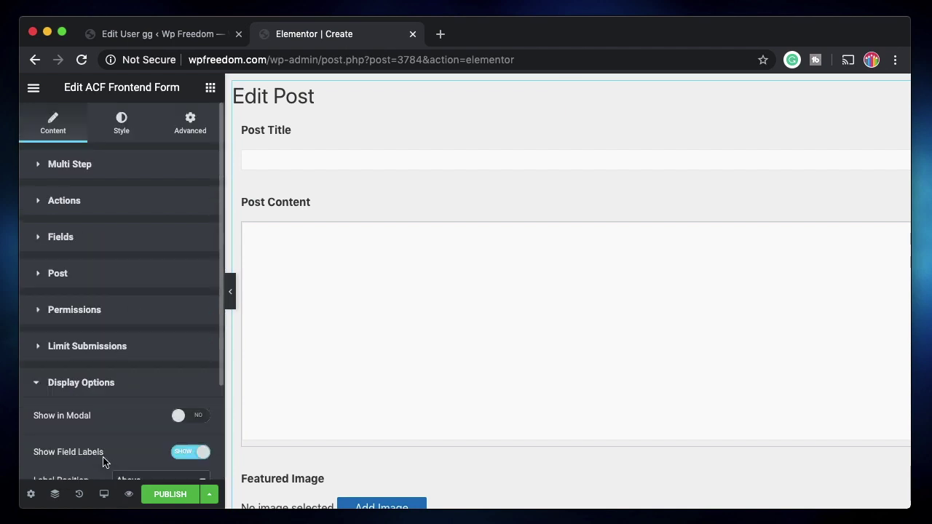
scroll(99, 393, down, 2)
click(162, 494)
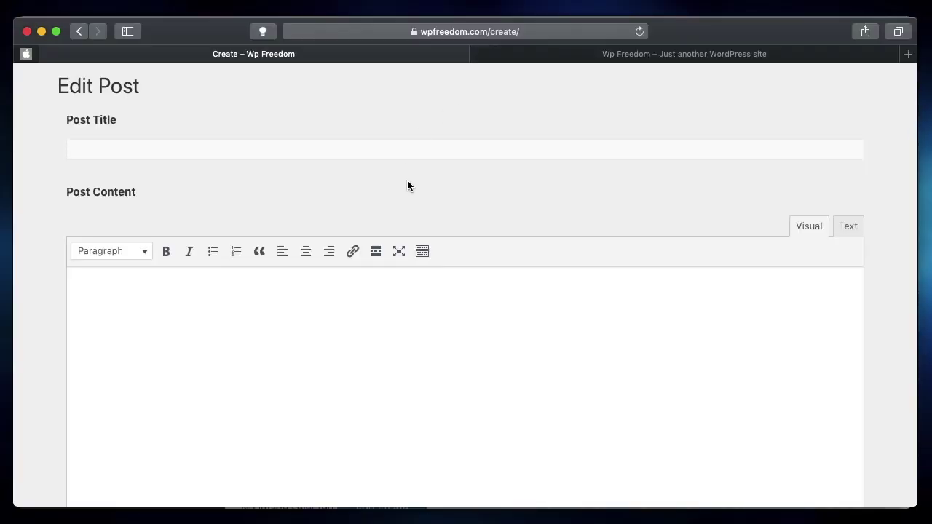
- Scroll through the live Create form in Safari to review its fields
scroll(310, 267, down, 10)
scroll(311, 269, down, 5)
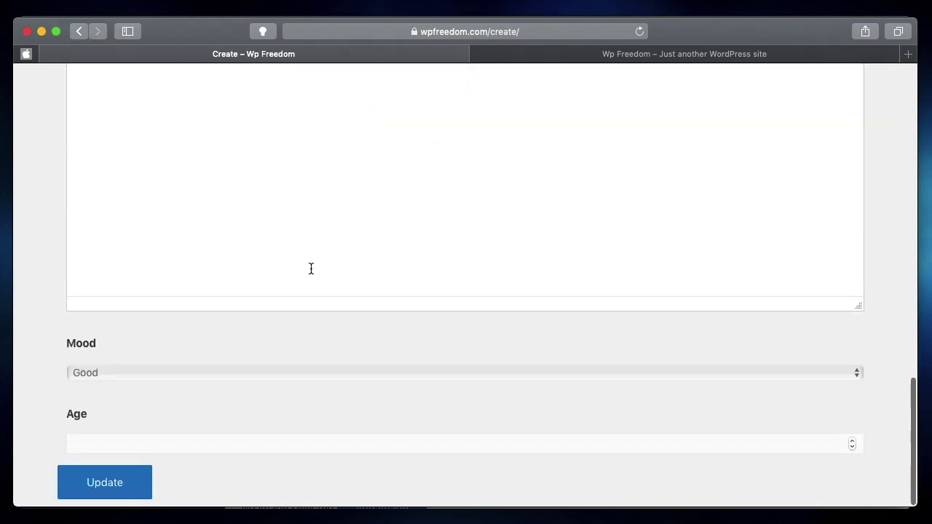
scroll(311, 267, up, 15)
scroll(314, 276, down, 15)
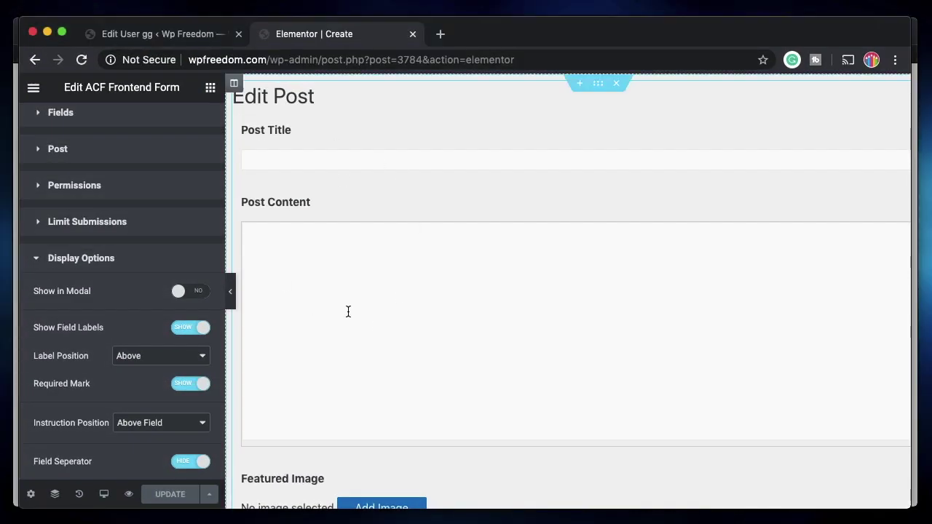
- Re-save the User fields field group from Custom Fields > Field Groups
click(172, 34)
click(175, 335)
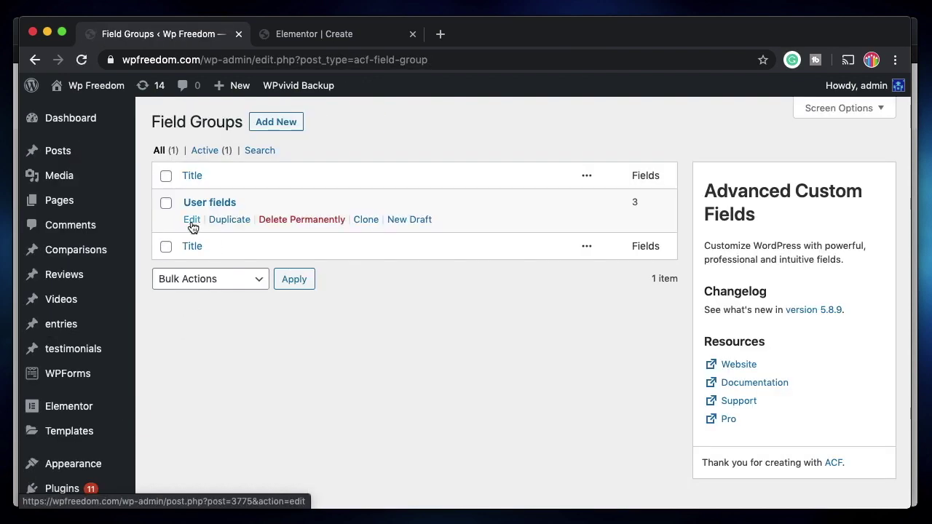
click(193, 222)
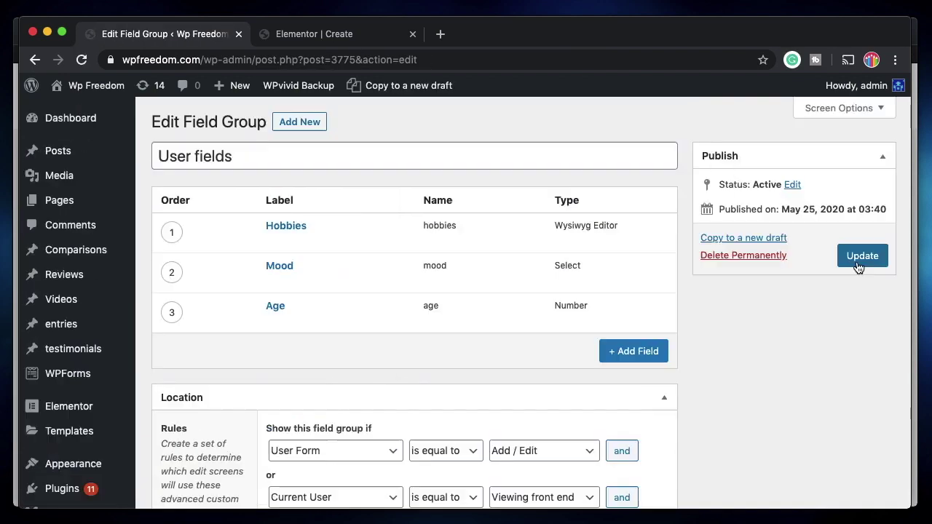
click(859, 259)
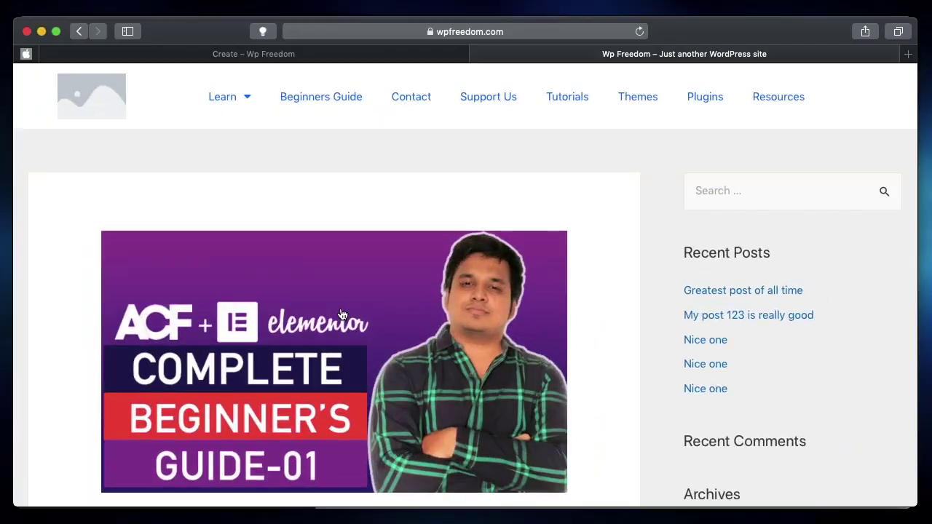
- Reload the Create form, tick Beginners Guide and No Code, and submit the post
click(291, 54)
click(639, 31)
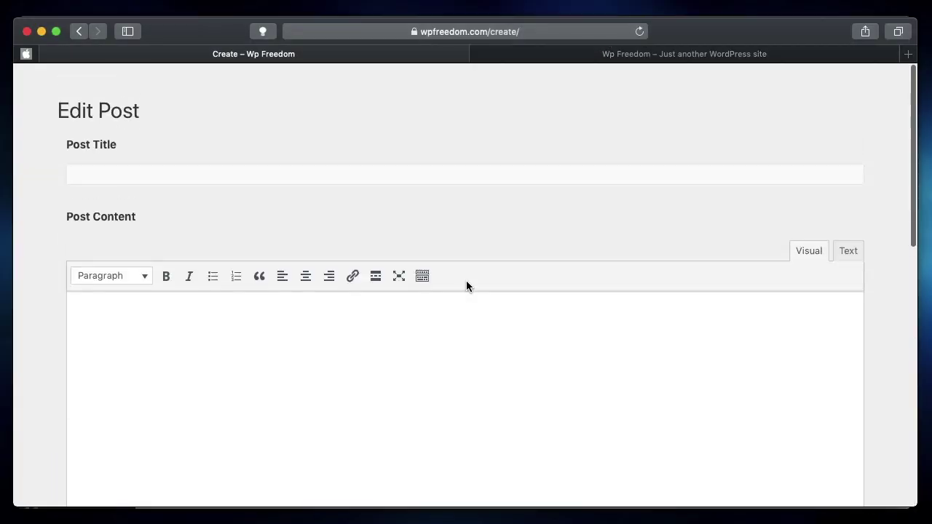
scroll(467, 287, down, 10)
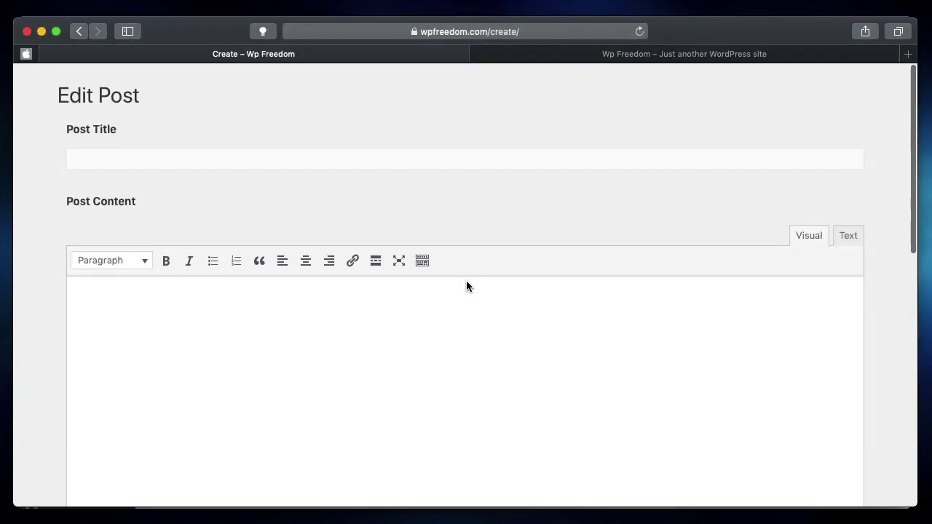
scroll(467, 287, down, 1)
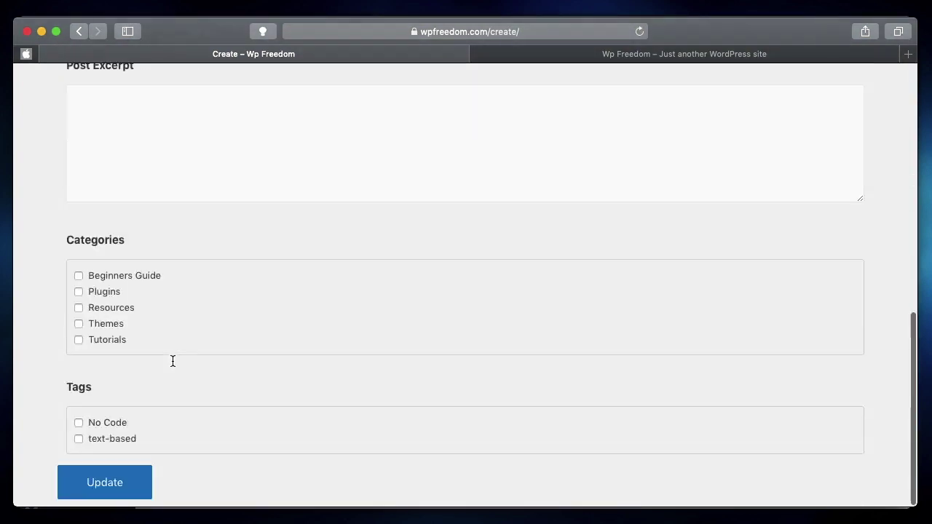
scroll(167, 451, up, 2)
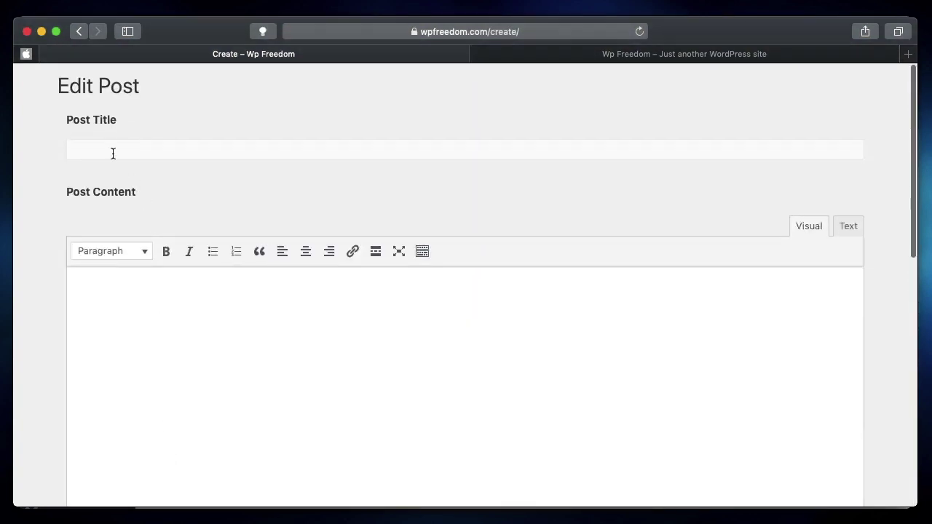
click(112, 152)
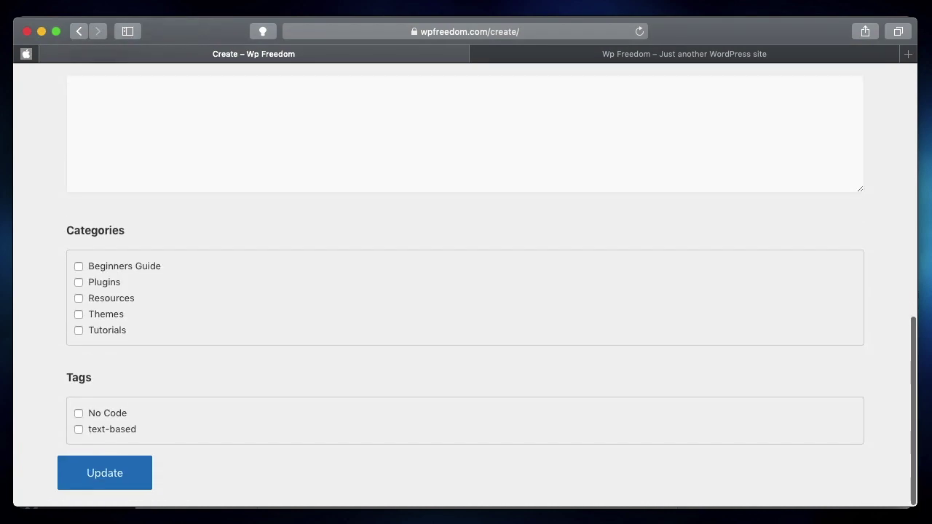
scroll(151, 167, up, 1)
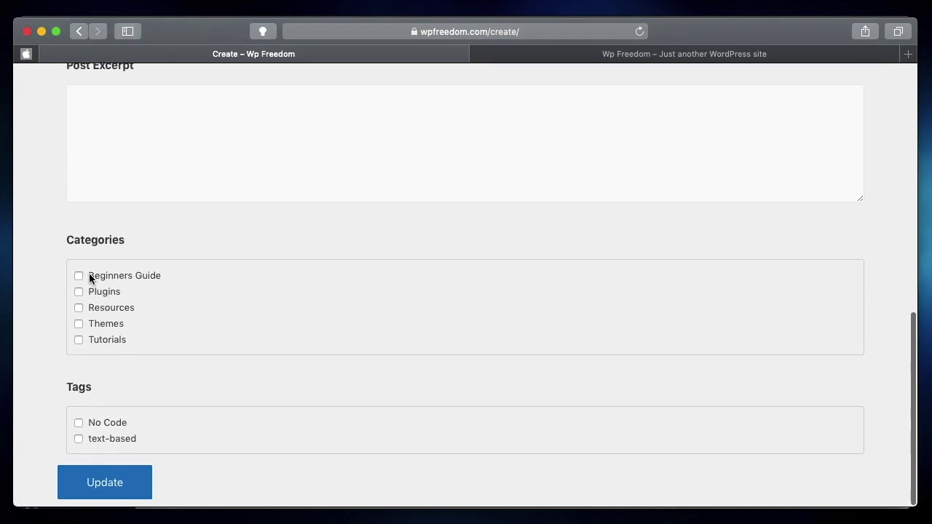
click(77, 425)
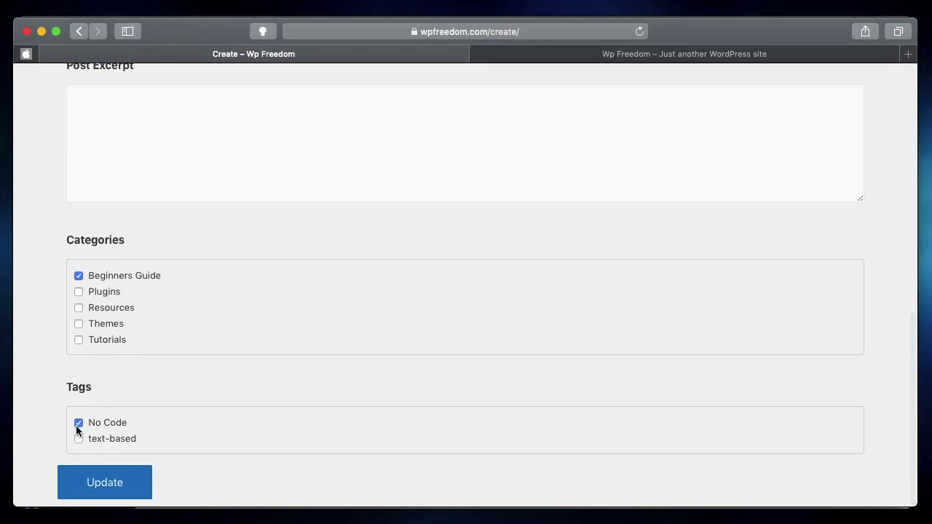
click(104, 489)
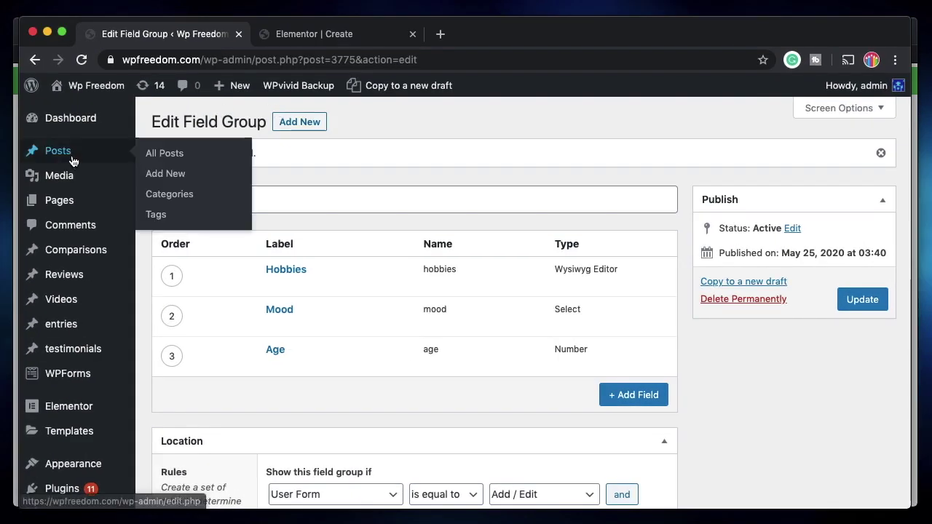
- Check the pending post in All Posts, then return to the Elementor editor
click(73, 160)
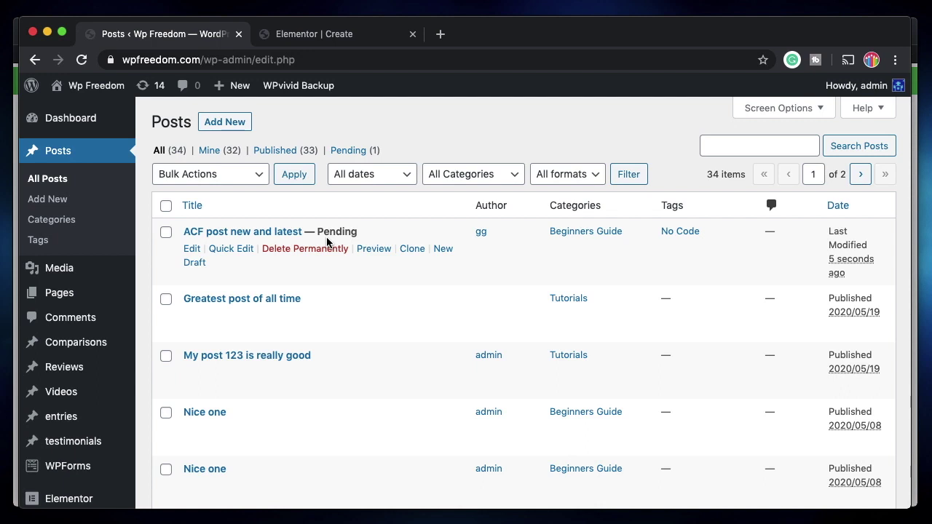
click(302, 37)
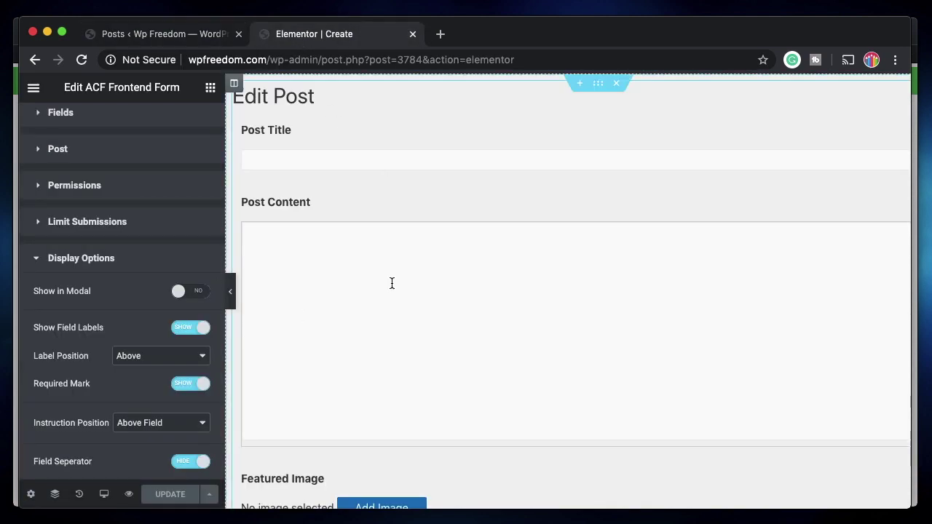